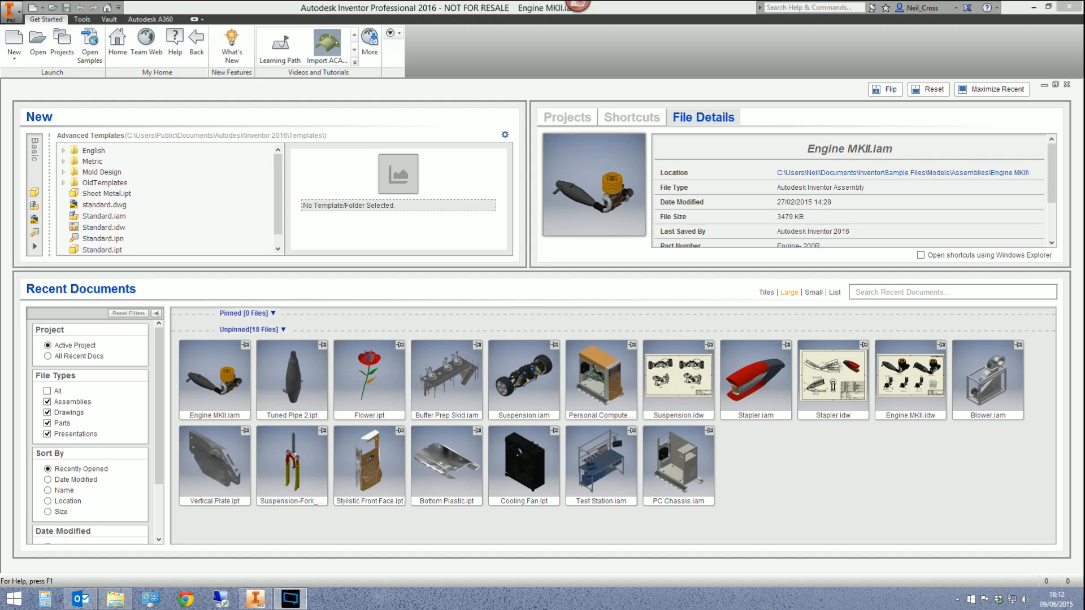
# - View the computer's basic system information in the Windows Control Panel, and close it again
pyautogui.click(455, 7)
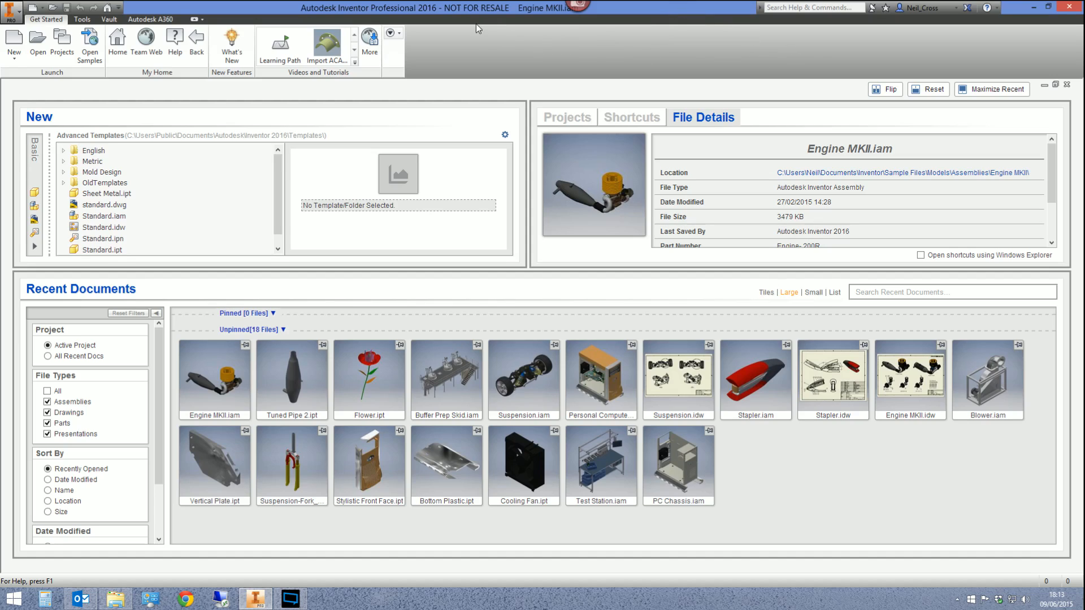
pyautogui.click(12, 598)
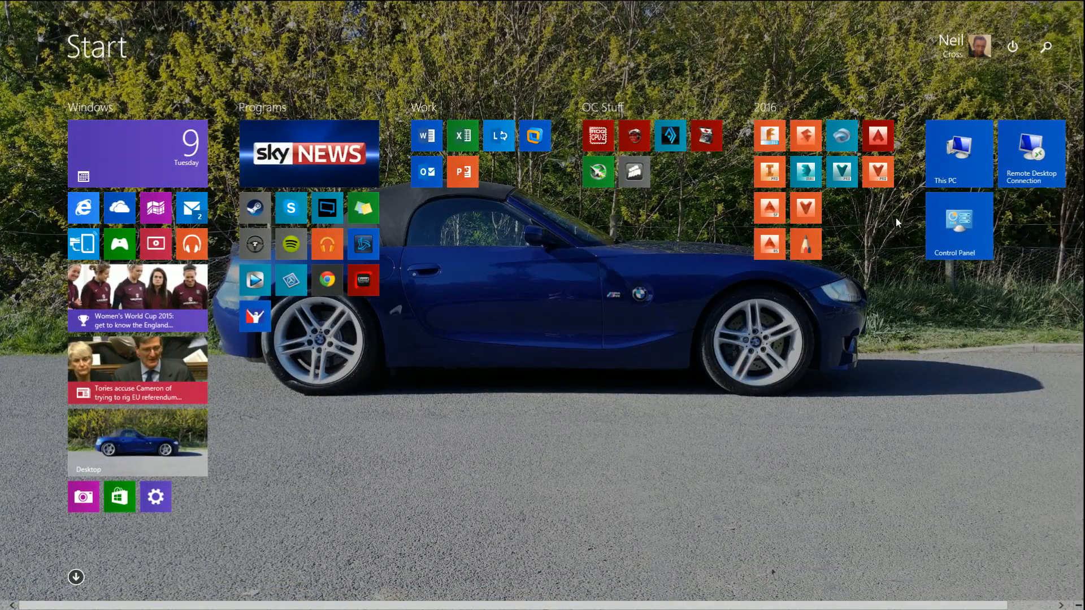
pyautogui.click(960, 226)
pyautogui.click(344, 221)
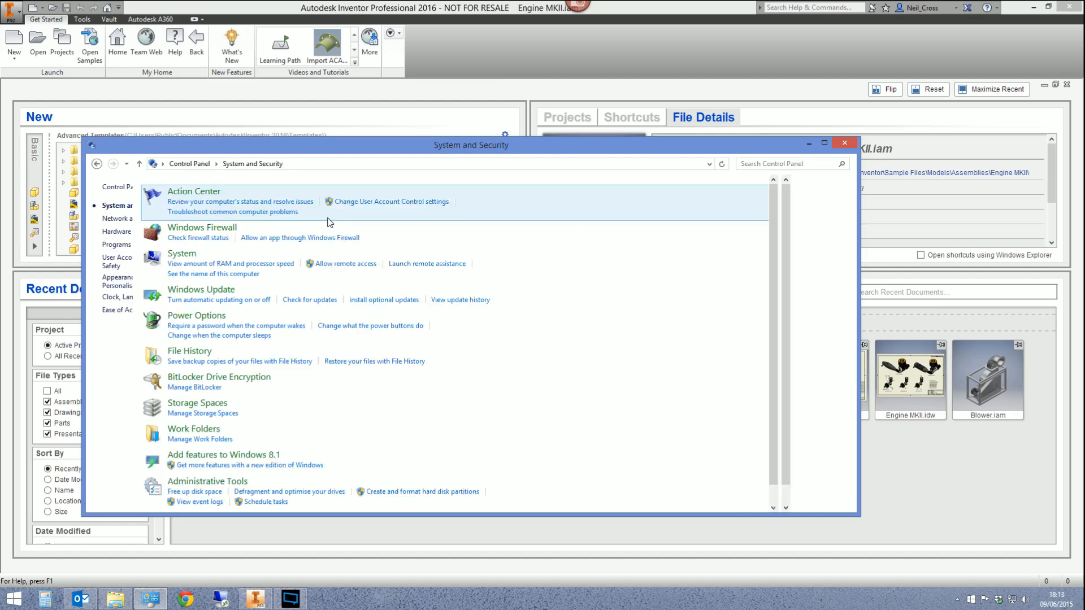
pyautogui.click(249, 254)
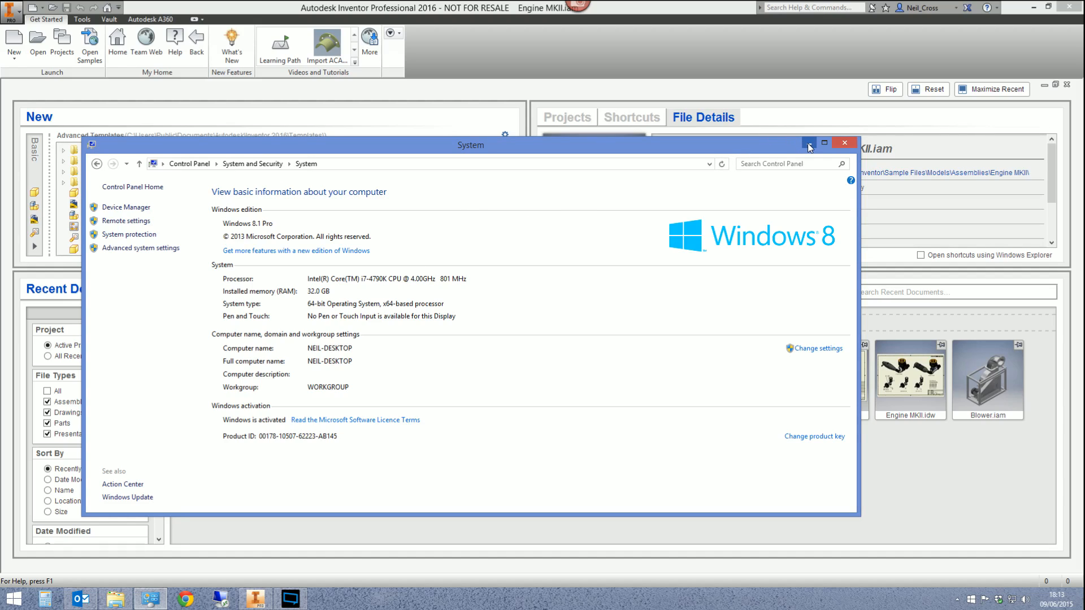
pyautogui.click(839, 148)
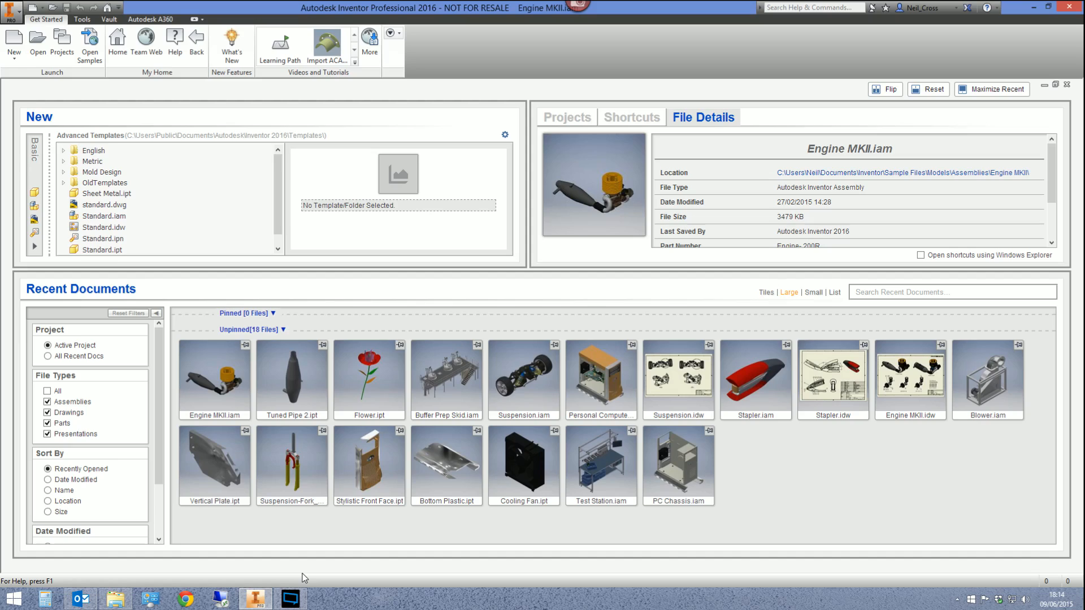
# - Open the Engine MKII.iam assembly from the recent documents
pyautogui.moveTo(222, 399)
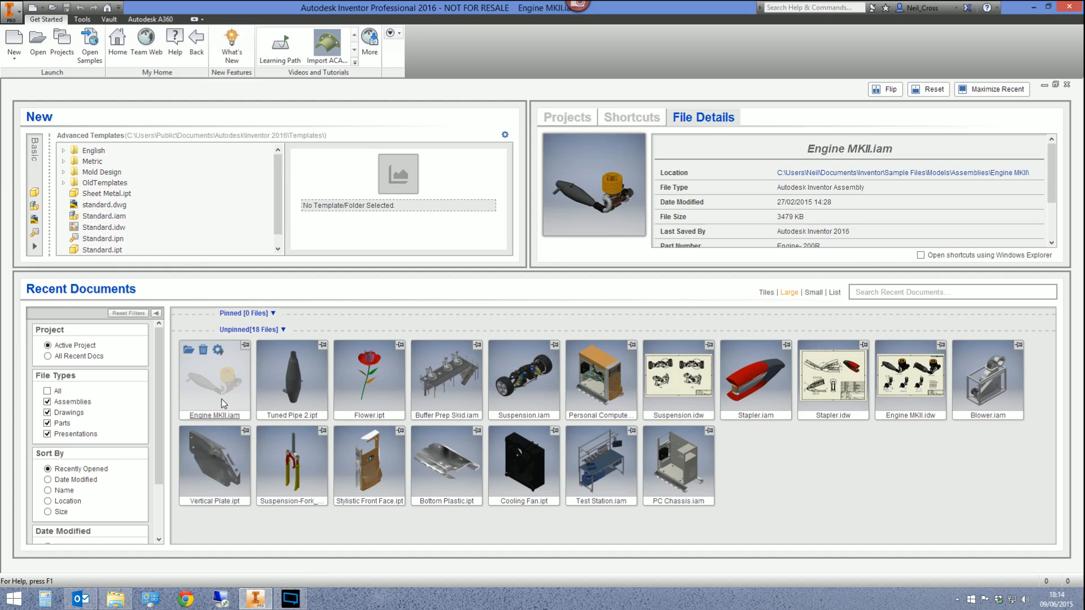
pyautogui.click(222, 399)
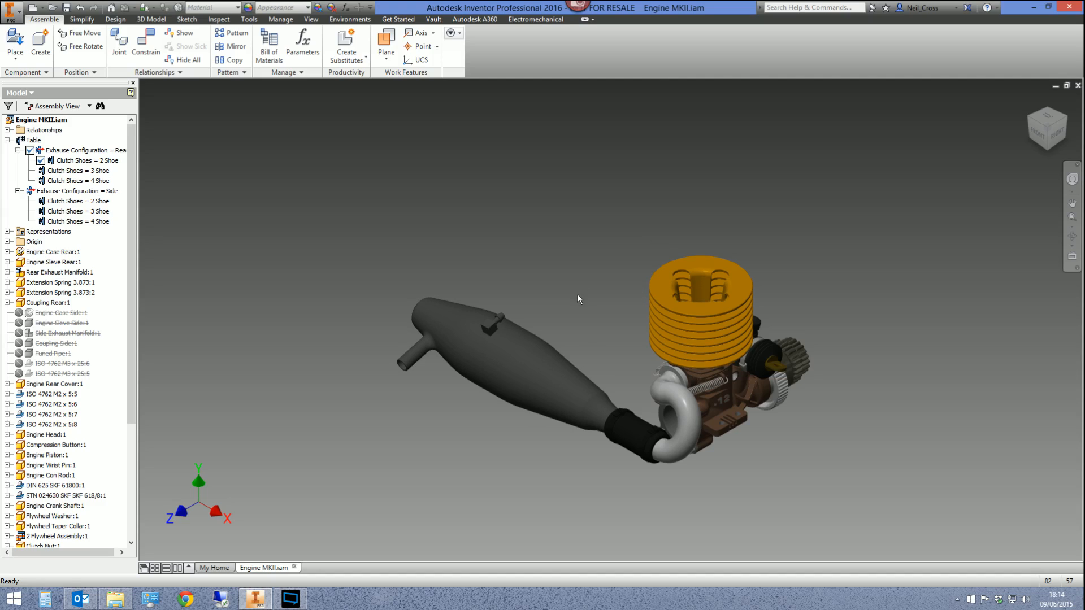
# - Examine the engine assembly from several angles, including the engine head, clutch side and exhaust pipe
pyautogui.moveTo(593, 360); pyautogui.dragTo(557, 348, button='middle')
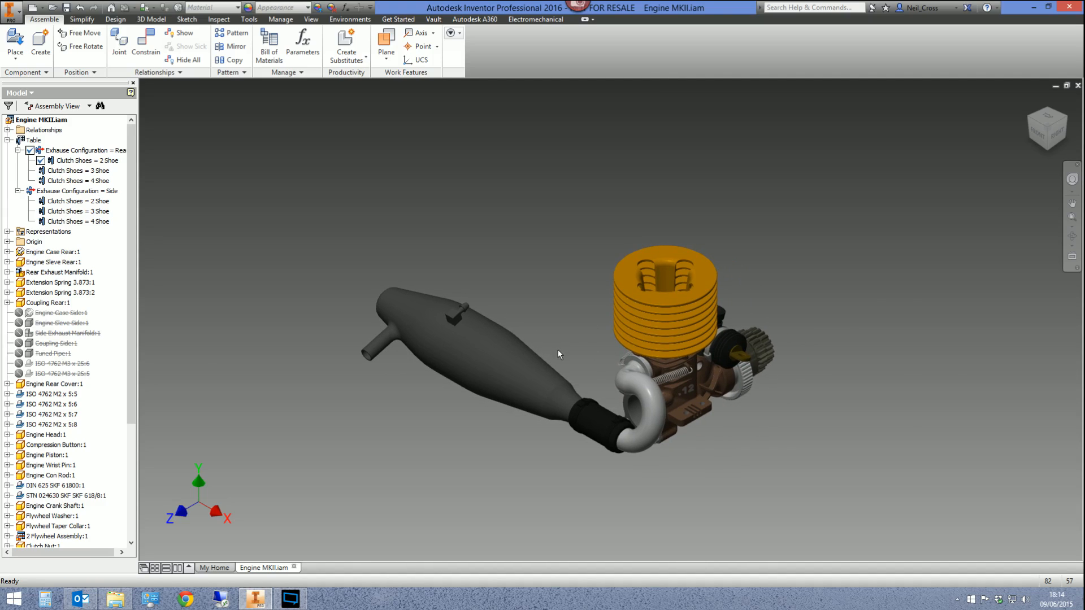
pyautogui.scroll(-3, 557, 350)
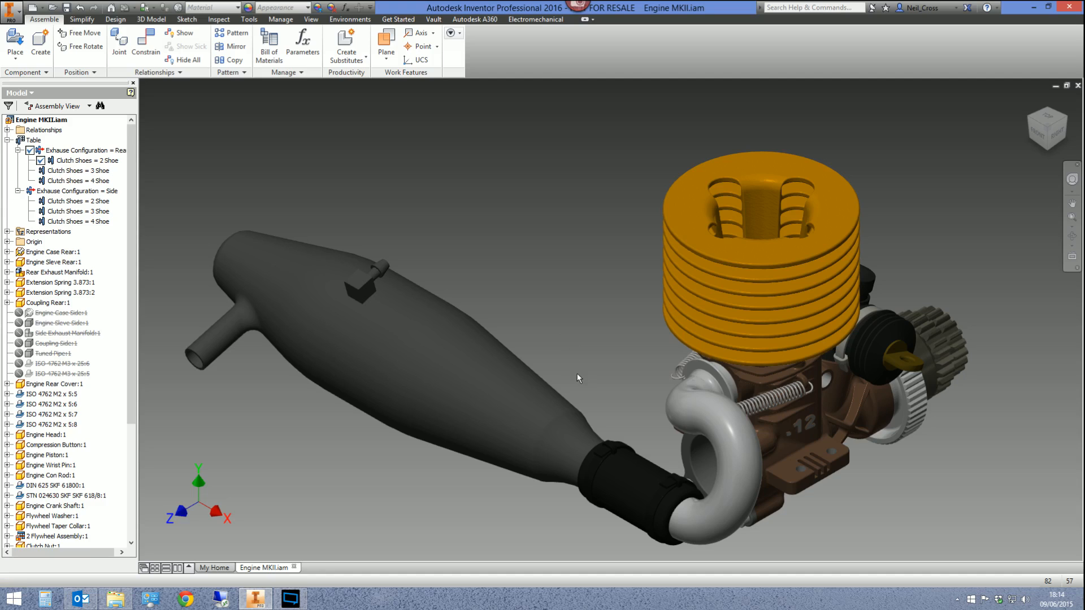
pyautogui.scroll(2, 577, 374)
pyautogui.keyDown('shift'); pyautogui.moveTo(577, 374); pyautogui.dragTo(448, 354, button='middle'); pyautogui.keyUp('shift')
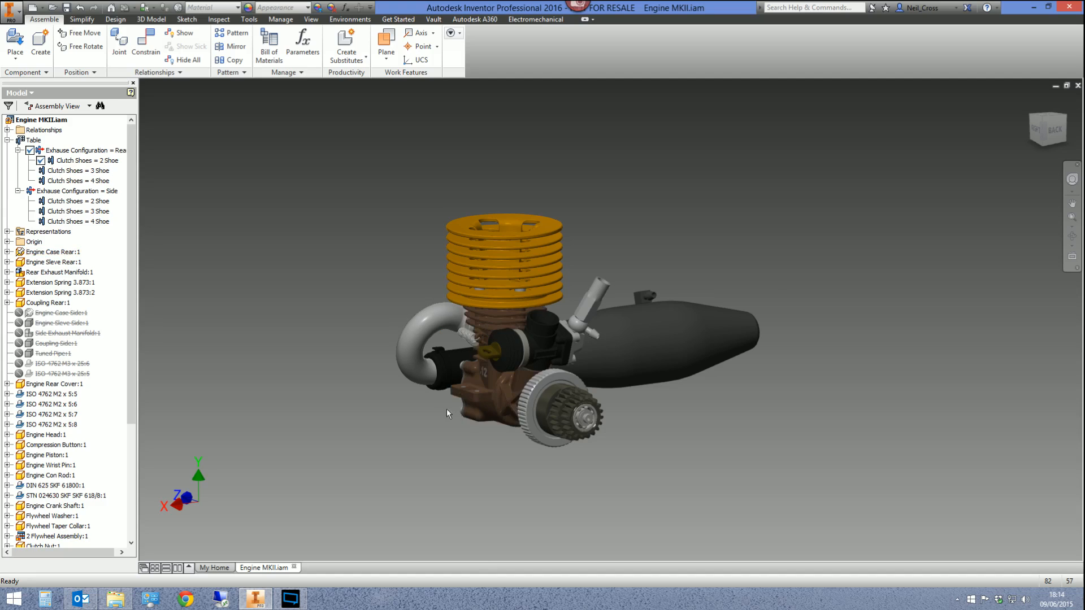
pyautogui.press('F4')
pyautogui.moveTo(463, 339); pyautogui.dragTo(425, 341)
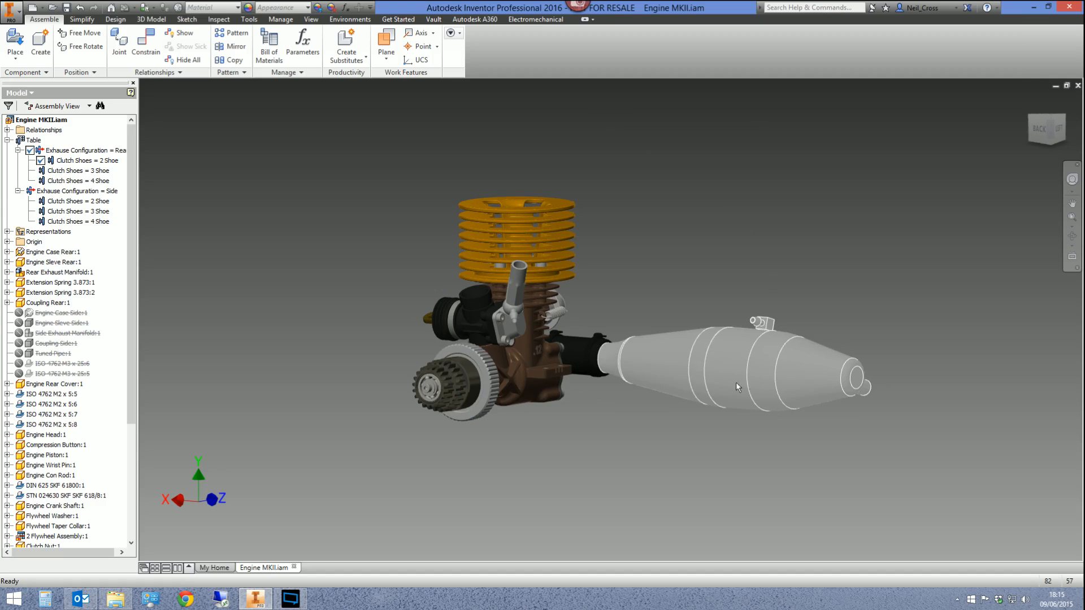
pyautogui.moveTo(720, 387); pyautogui.dragTo(665, 382)
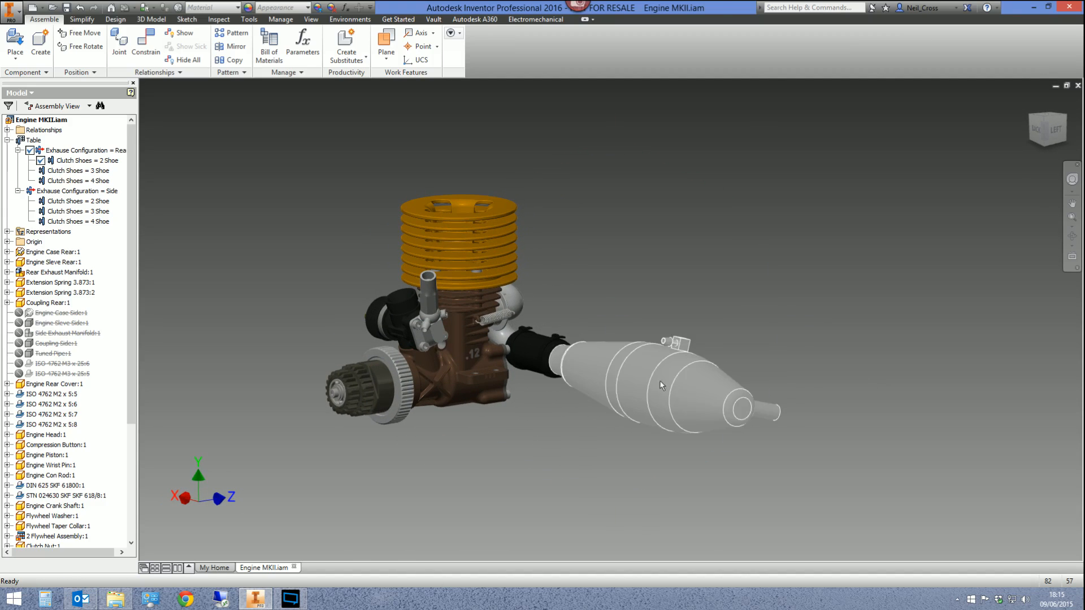
pyautogui.moveTo(571, 413); pyautogui.dragTo(550, 358)
pyautogui.keyDown('shift'); pyautogui.moveTo(550, 358); pyautogui.dragTo(553, 398, button='middle'); pyautogui.keyUp('shift')
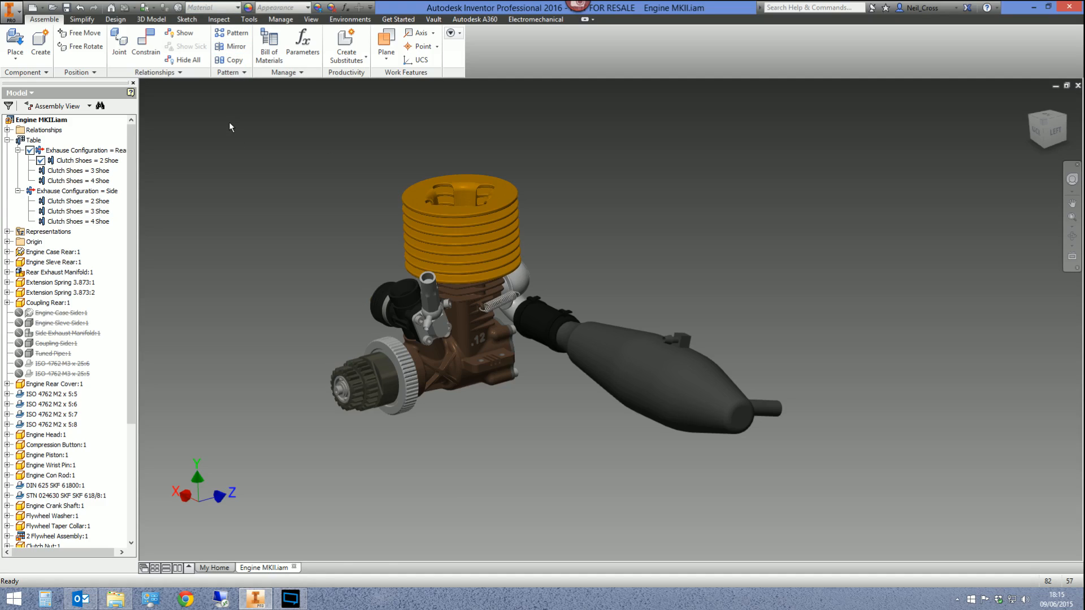
# - Select the yellow engine head and switch its appearance choices to the Autodesk Appearance Library
pyautogui.click(285, 8)
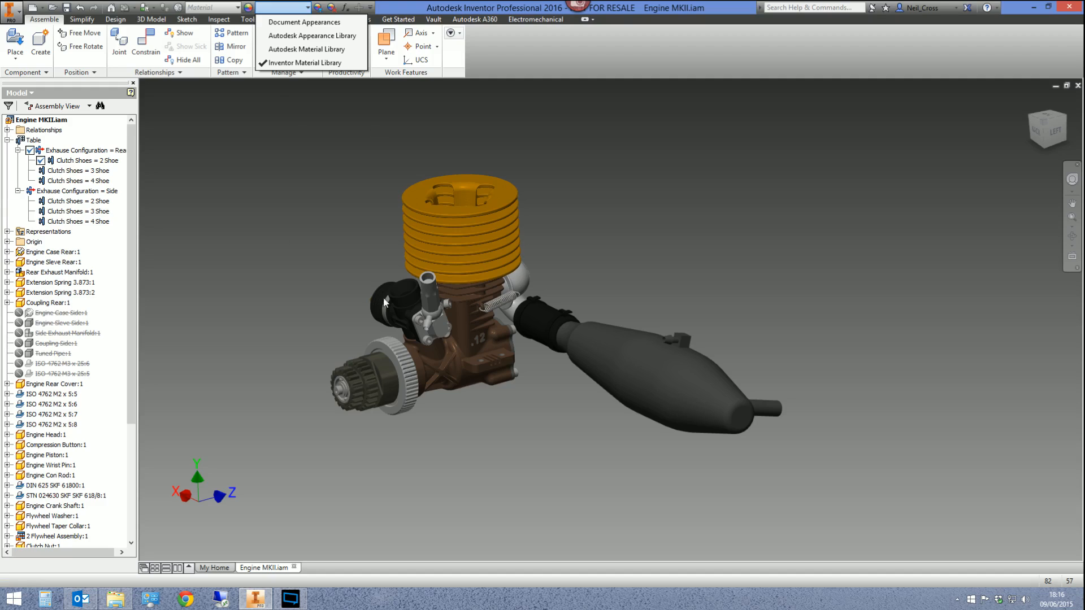
pyautogui.click(643, 211)
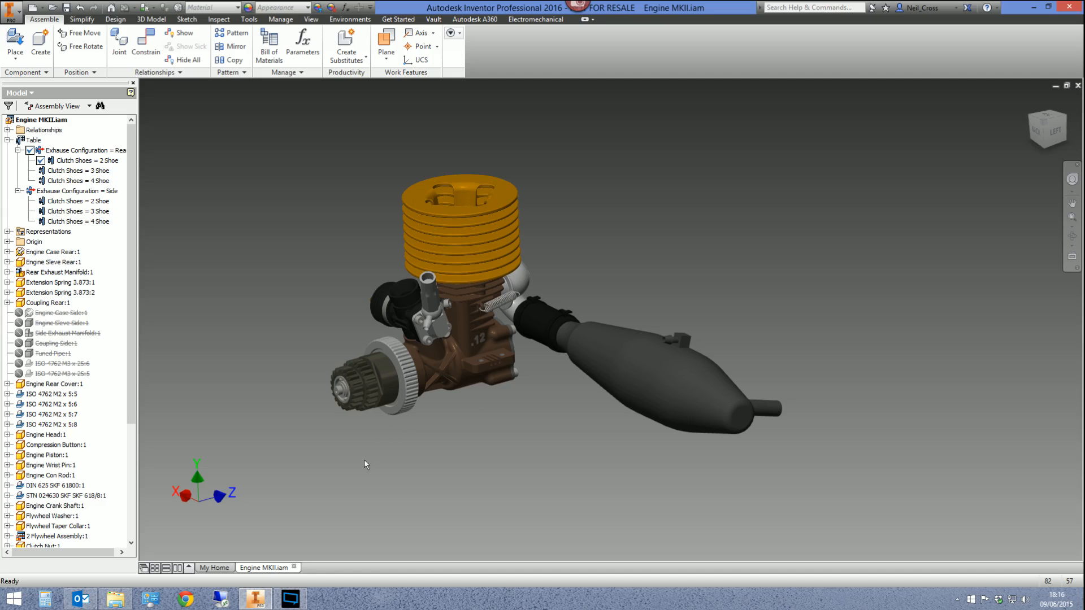
pyautogui.click(453, 243)
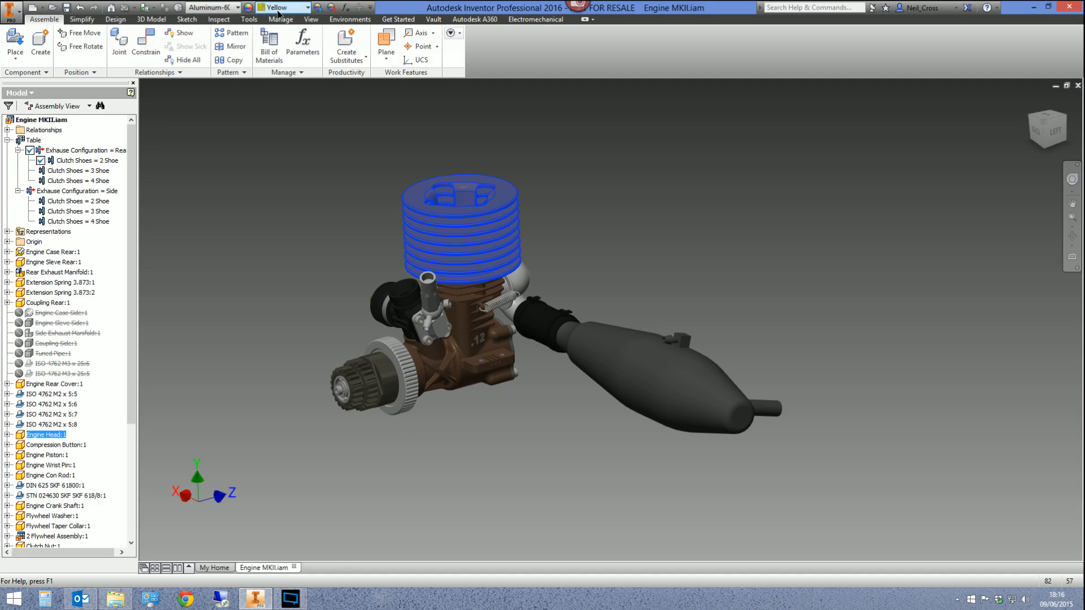
pyautogui.click(280, 7)
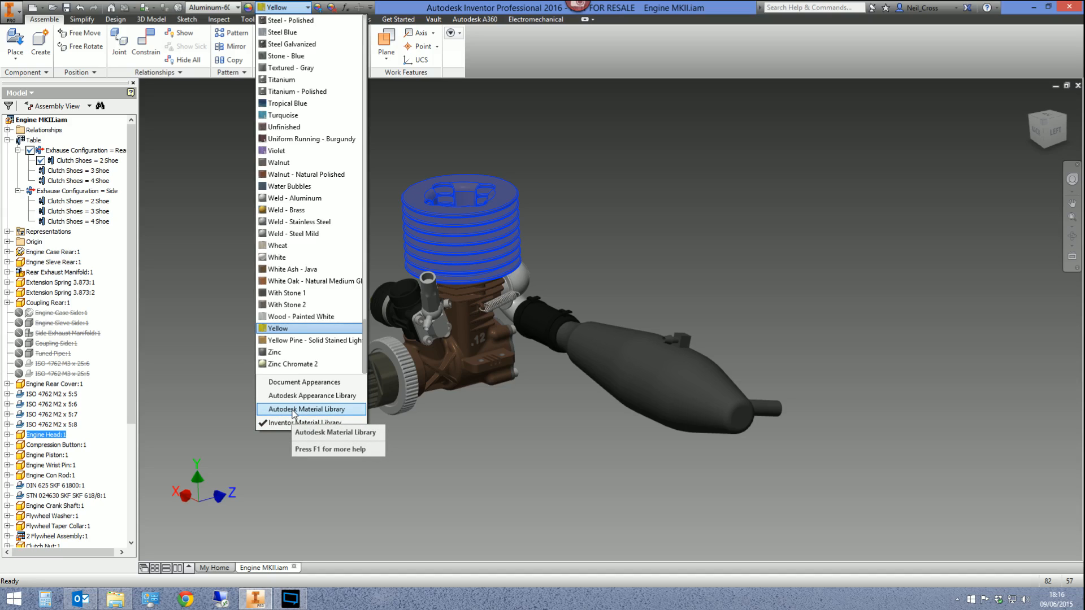
pyautogui.click(294, 411)
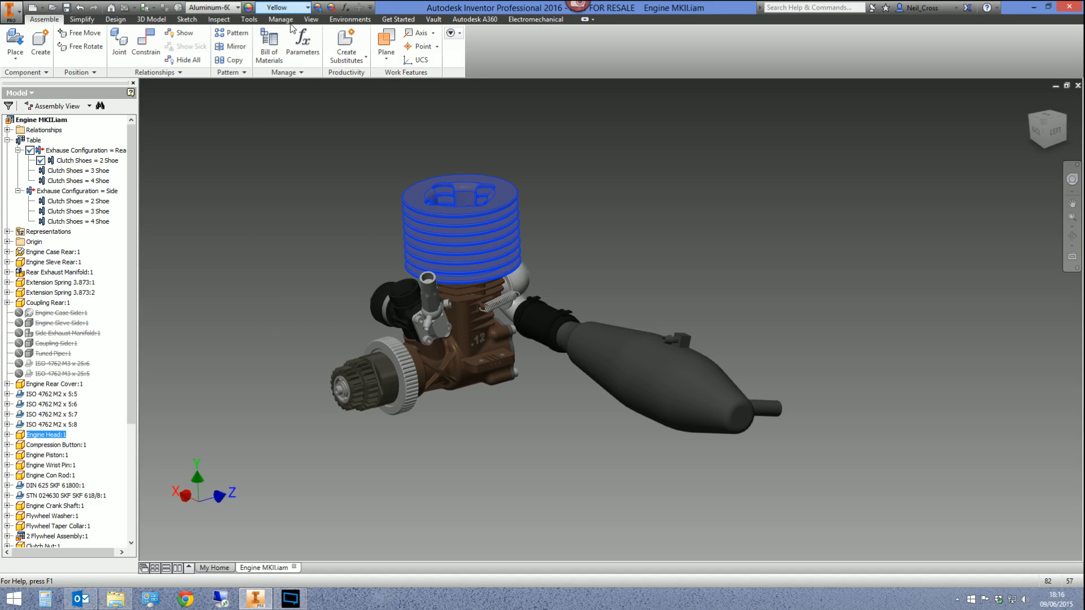
pyautogui.click(282, 7)
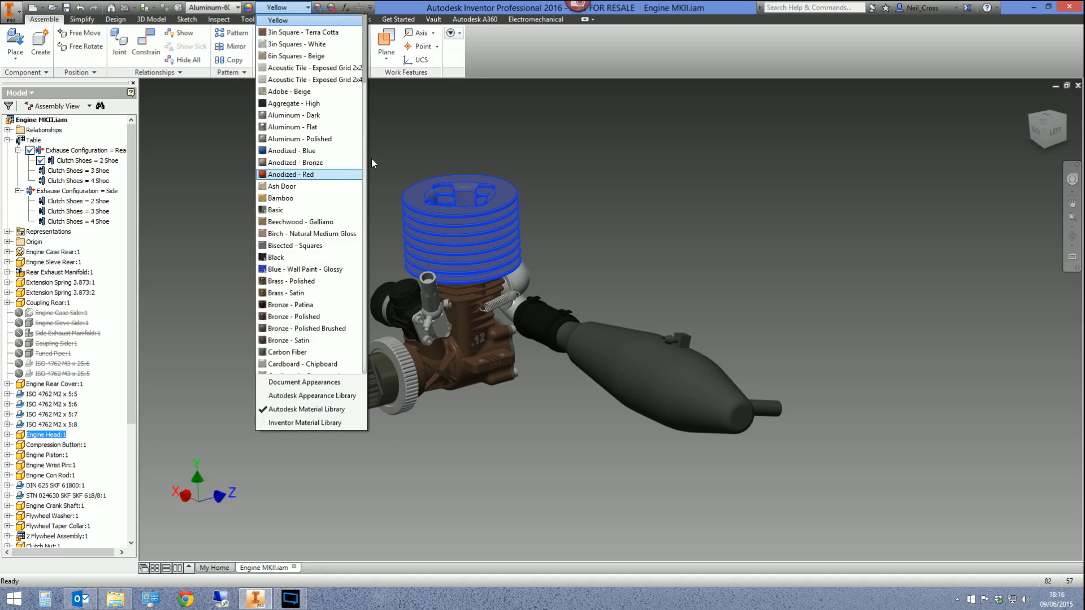
pyautogui.click(297, 396)
pyautogui.click(303, 8)
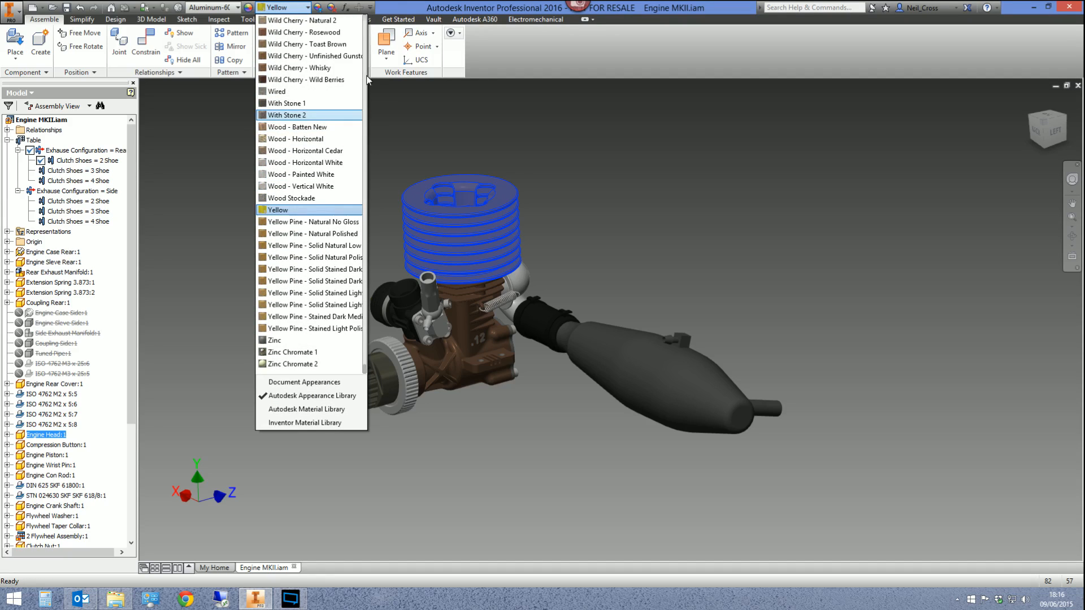
# - Apply the Anodized - Red appearance to the selected engine head and clear the selection
pyautogui.moveTo(366, 371); pyautogui.dragTo(366, 78)
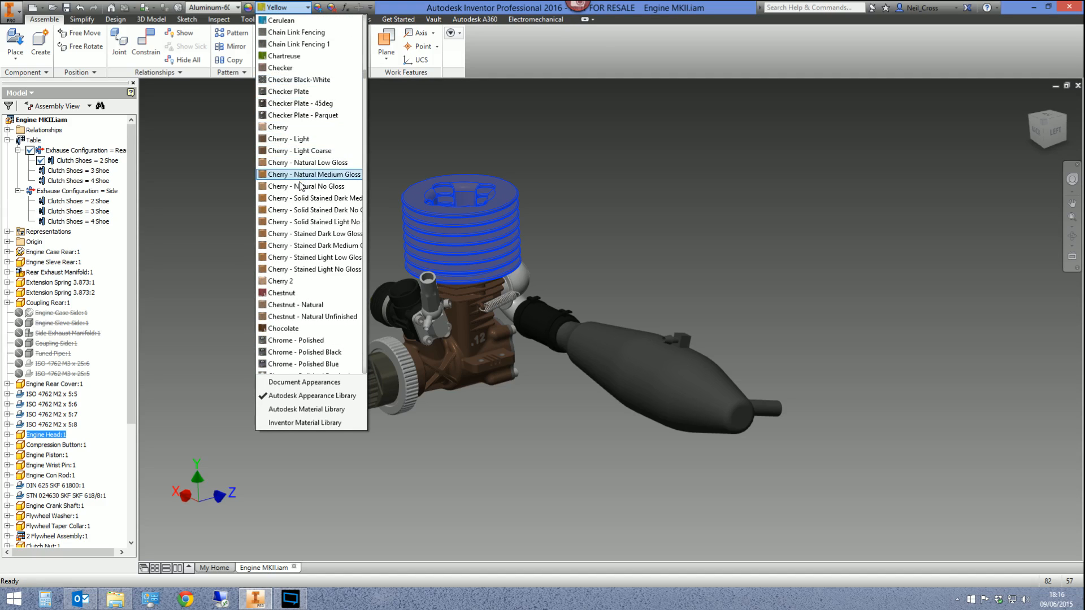
pyautogui.scroll(5, 303, 197)
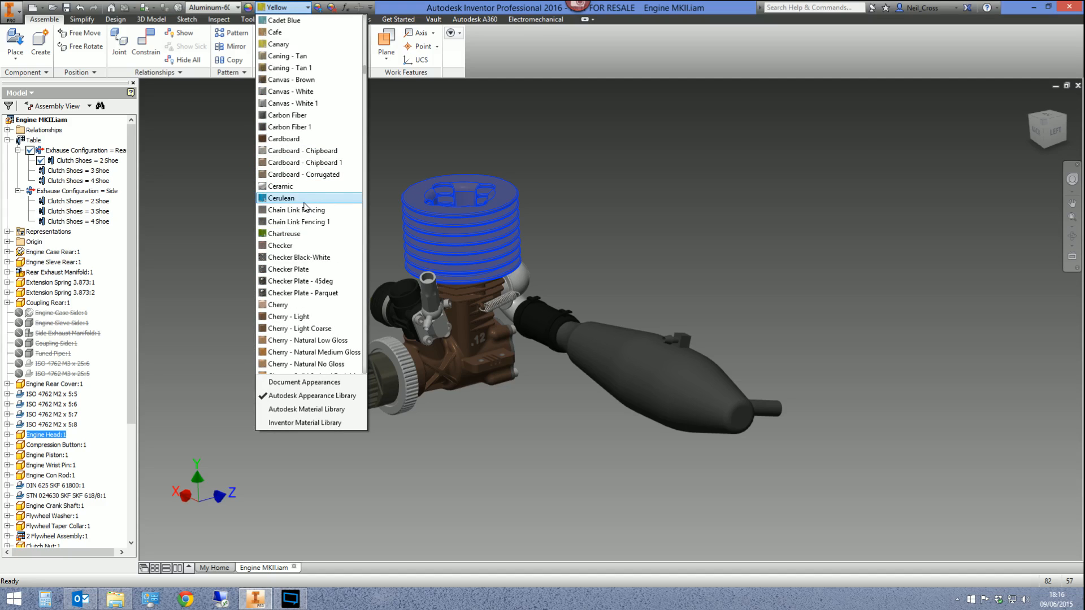
pyautogui.scroll(4, 305, 207)
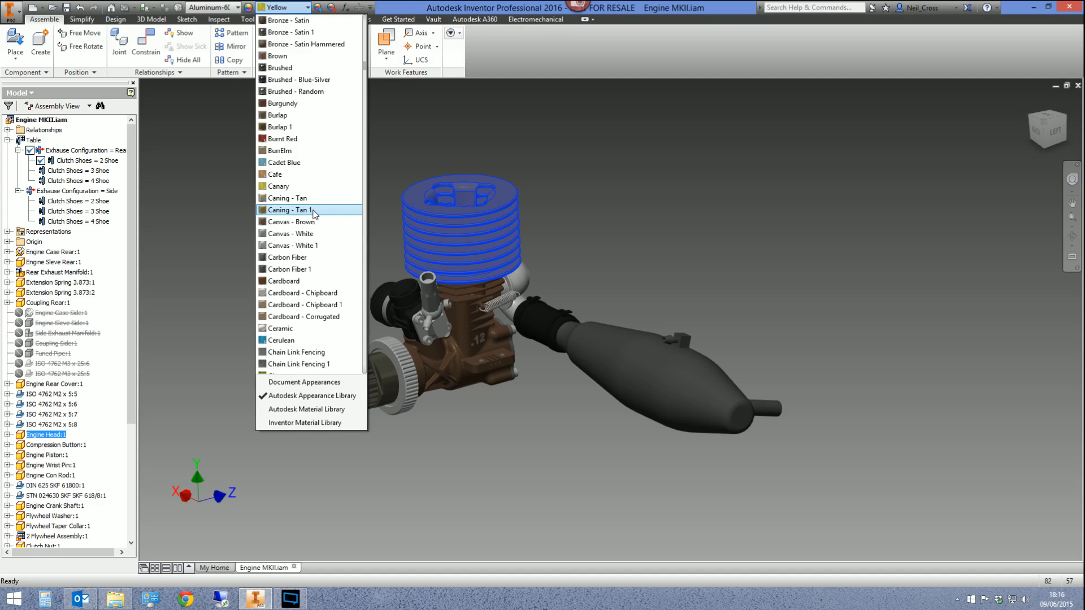
pyautogui.scroll(18, 316, 215)
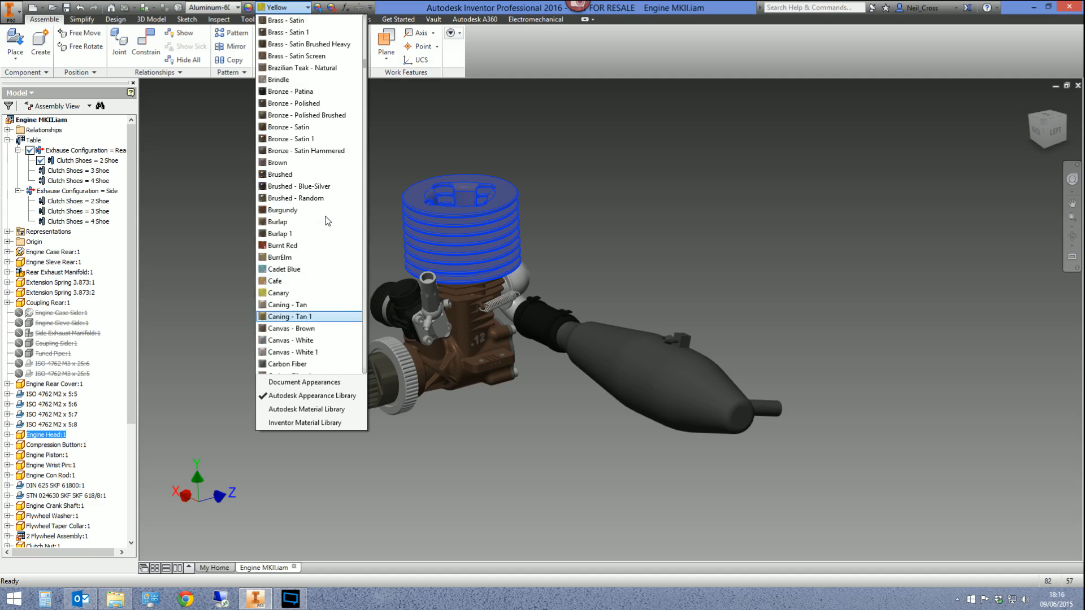
pyautogui.scroll(12, 320, 209)
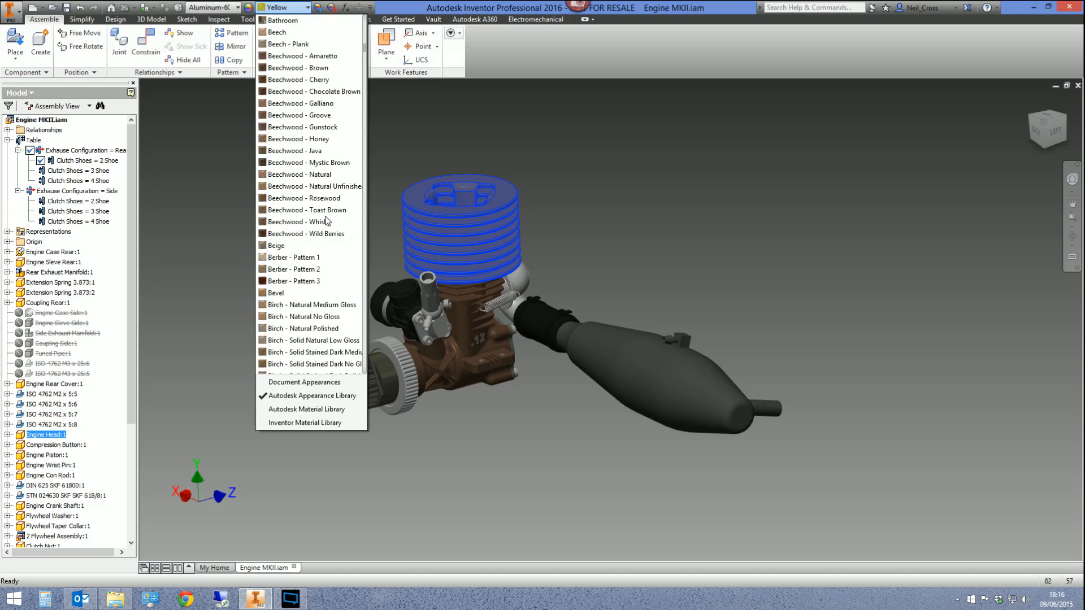
pyautogui.scroll(2, 310, 189)
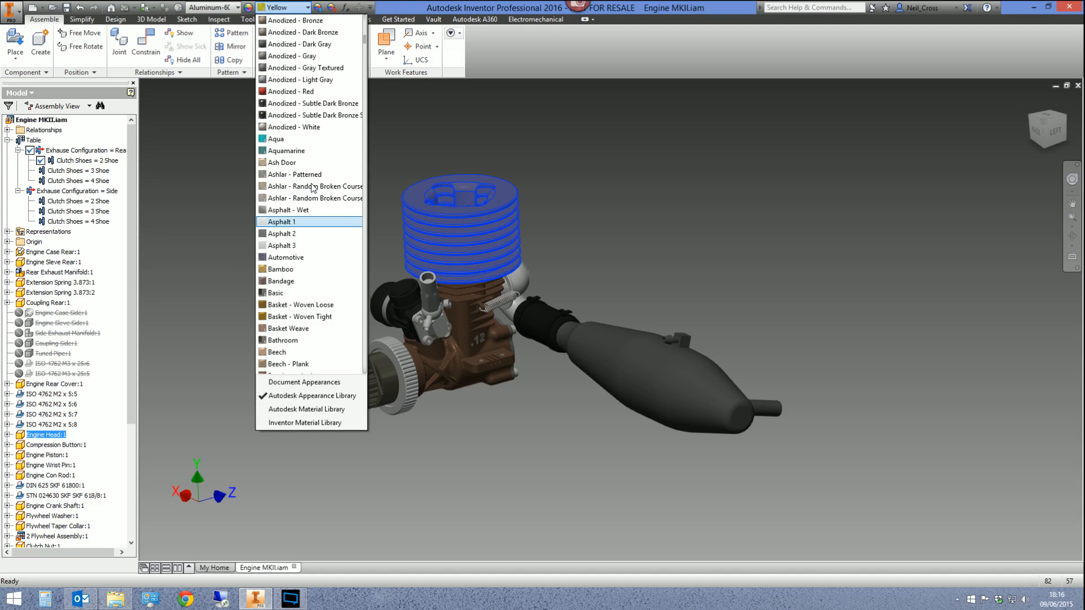
pyautogui.click(308, 104)
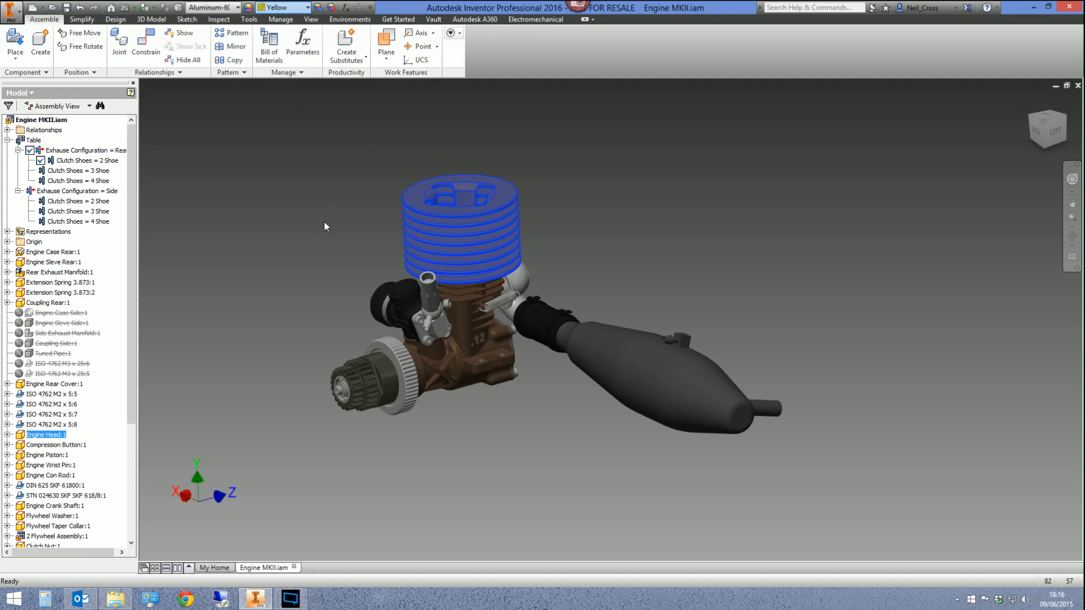
pyautogui.click(347, 245)
# - Apply the Aluminum - Polished appearance to the bronze rear engine case
pyautogui.click(474, 368)
pyautogui.click(305, 7)
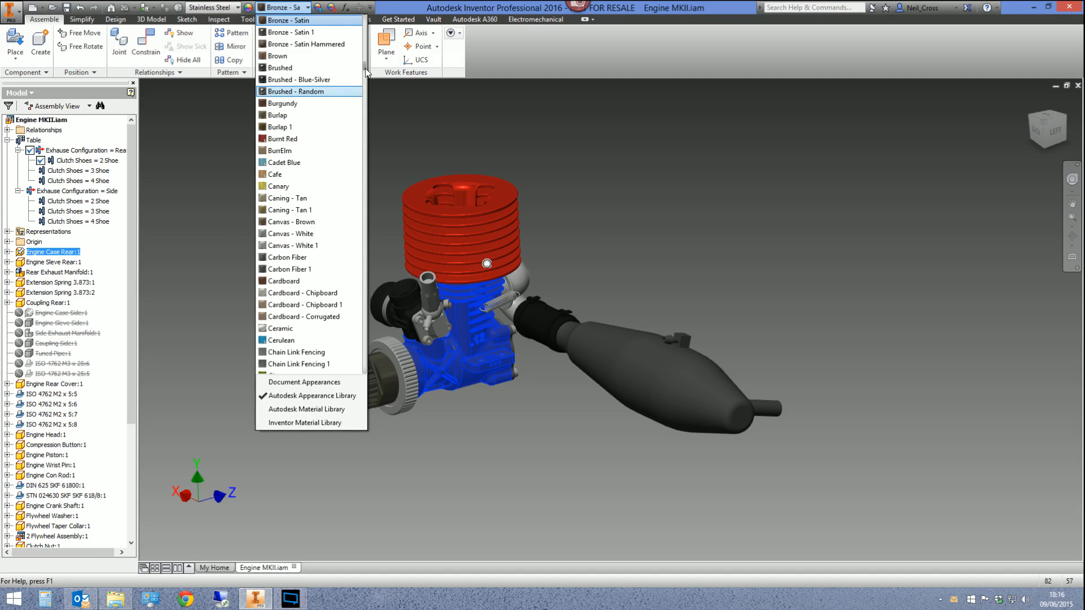
pyautogui.moveTo(366, 73); pyautogui.dragTo(364, 41)
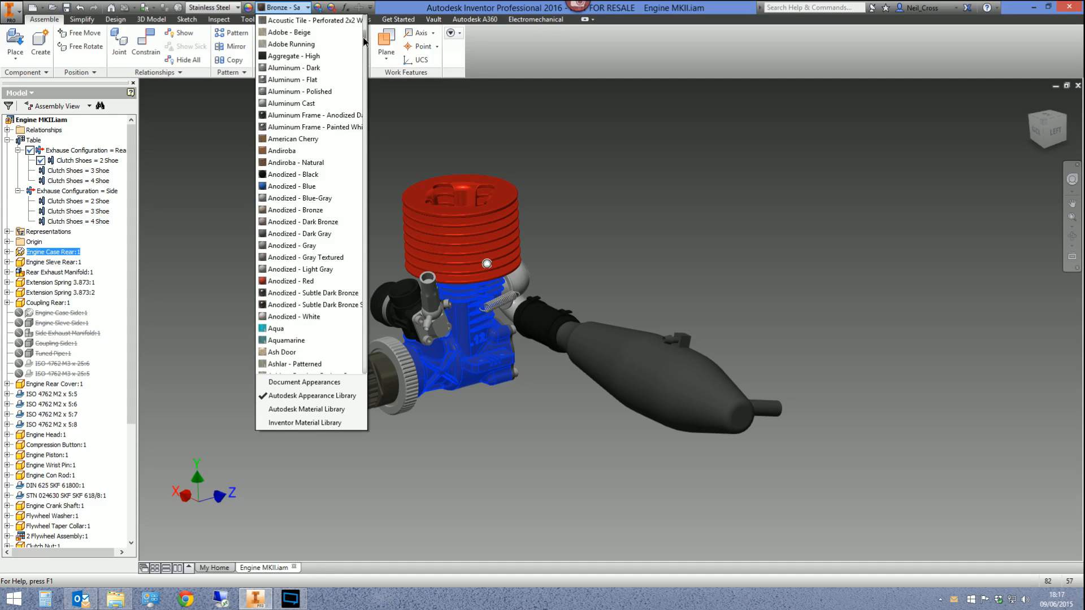
pyautogui.click(318, 92)
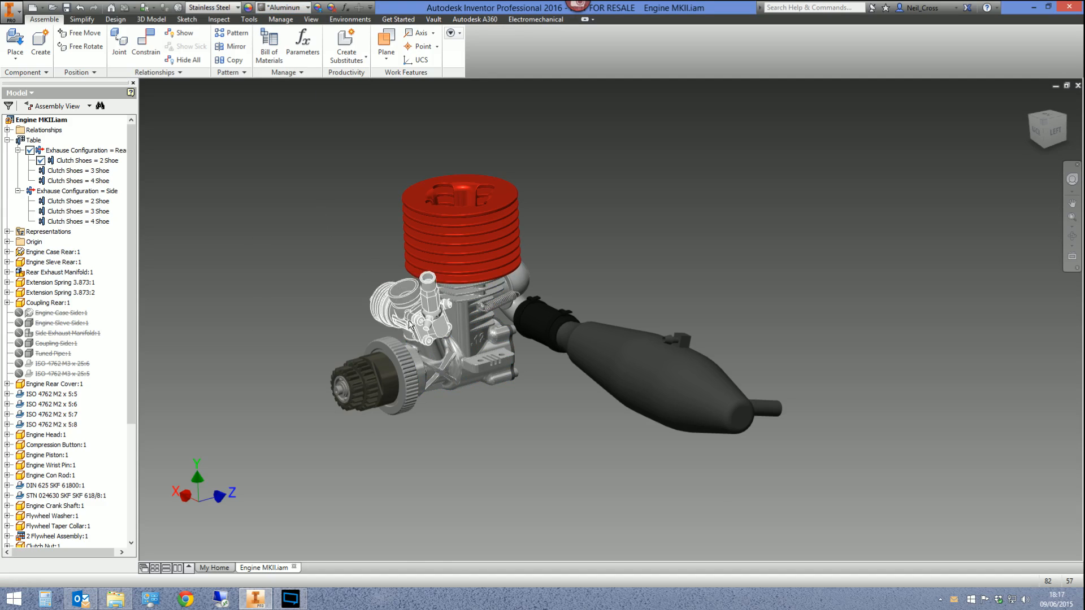
# - Apply the Aluminum - Polished appearance to the black tuned exhaust pipe
pyautogui.click(281, 7)
pyautogui.scroll(10, 333, 169)
pyautogui.scroll(15, 339, 142)
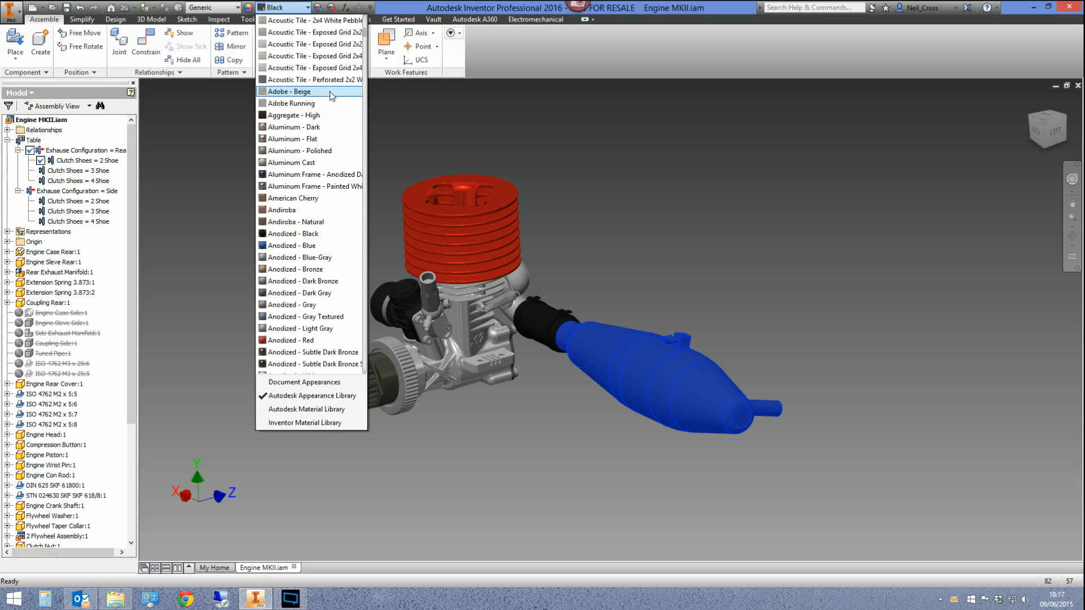
pyautogui.click(304, 151)
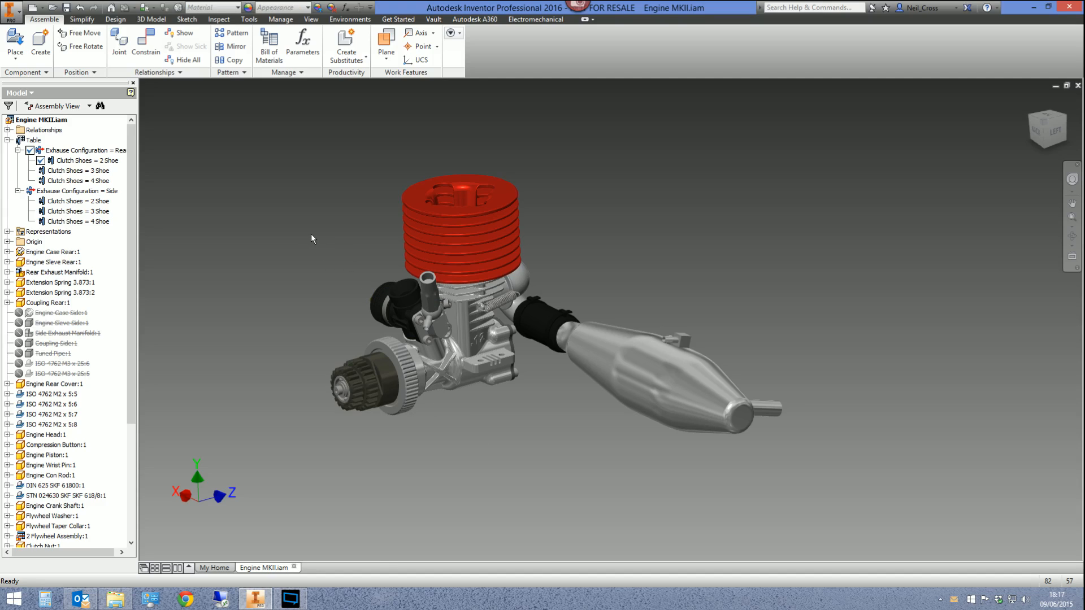
# - Apply the Automotive appearance from the Autodesk Appearance Library to the dark clutch bell
pyautogui.click(368, 372)
pyautogui.click(283, 8)
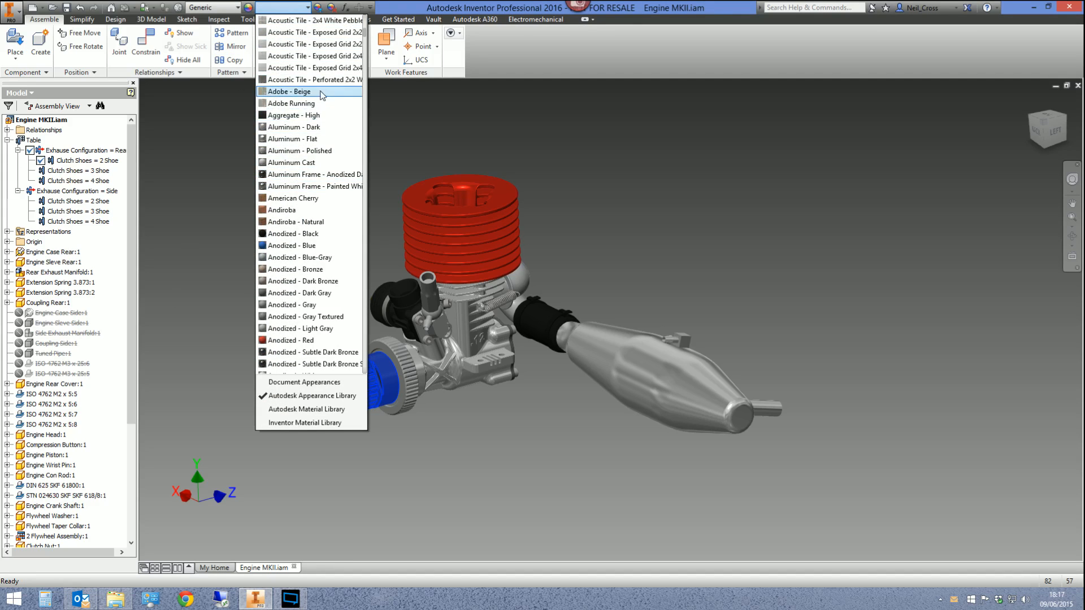
pyautogui.scroll(10, 294, 108)
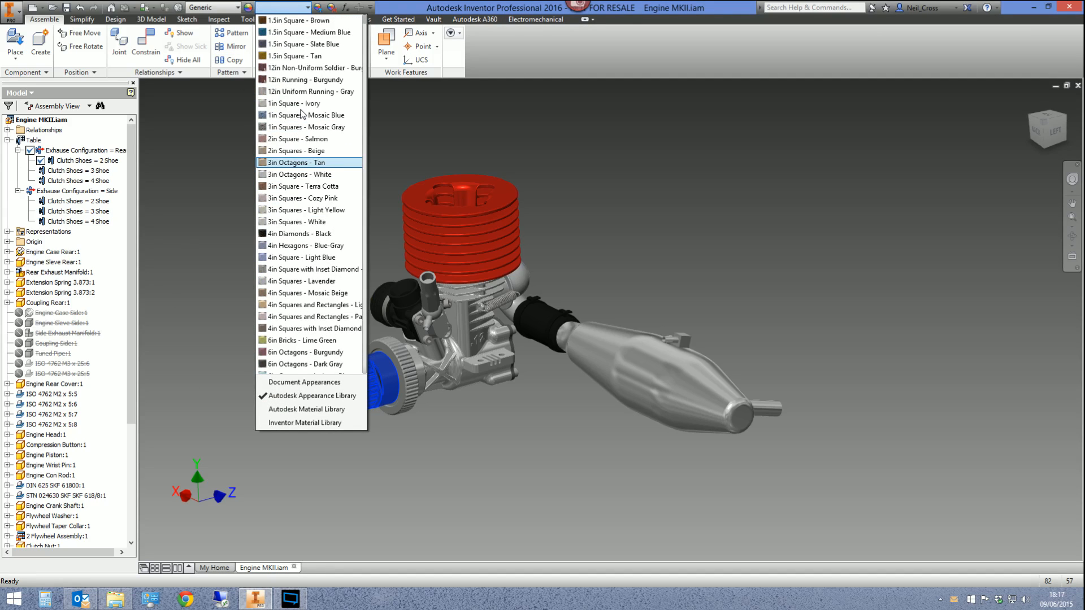
pyautogui.scroll(-10, 305, 130)
pyautogui.scroll(-8, 311, 159)
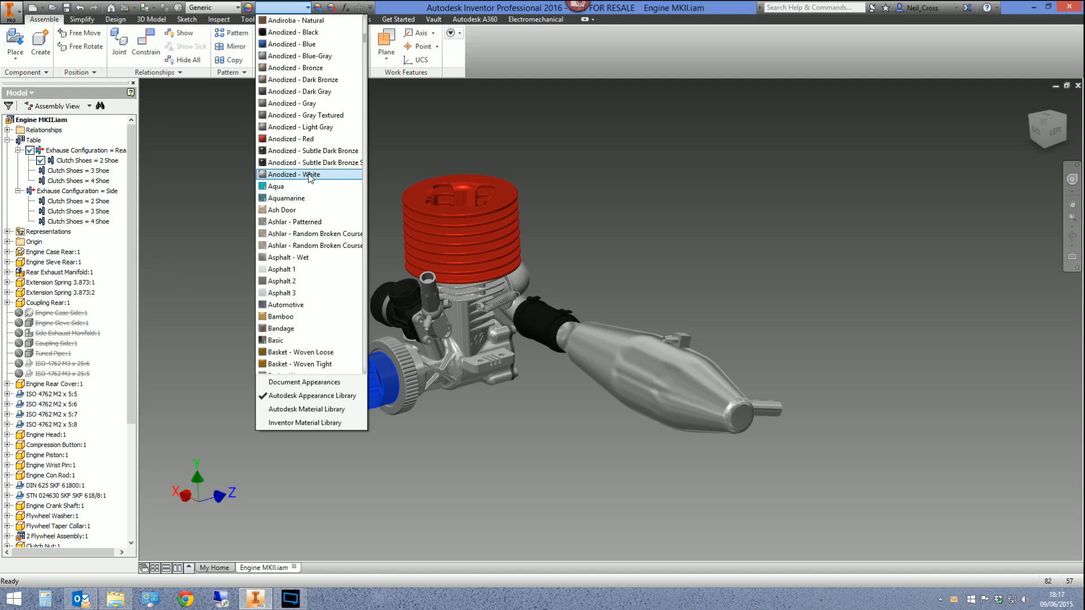
pyautogui.scroll(-2, 310, 180)
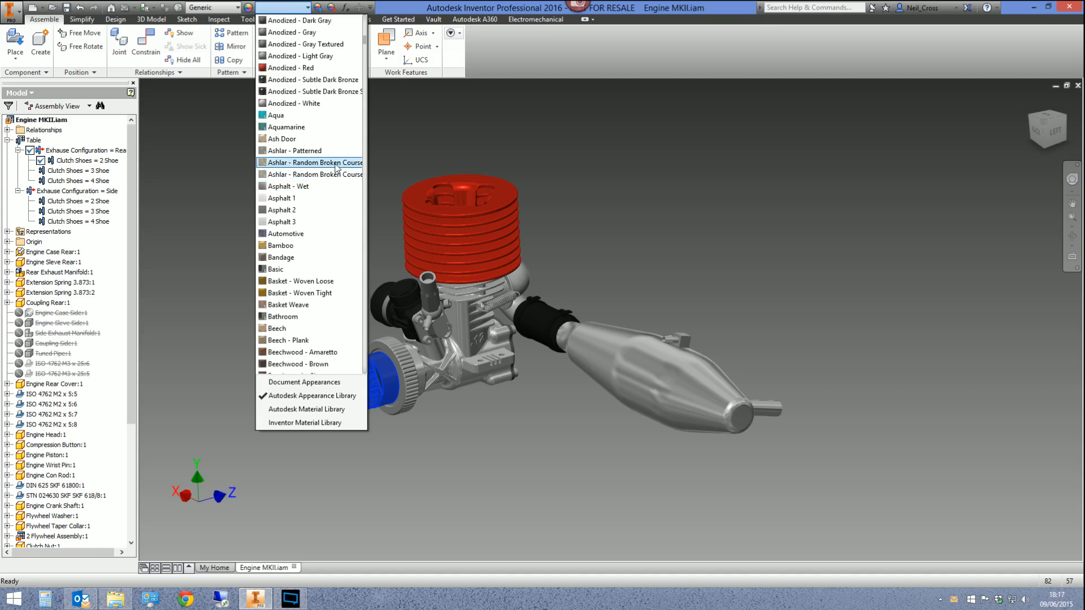
pyautogui.click(311, 234)
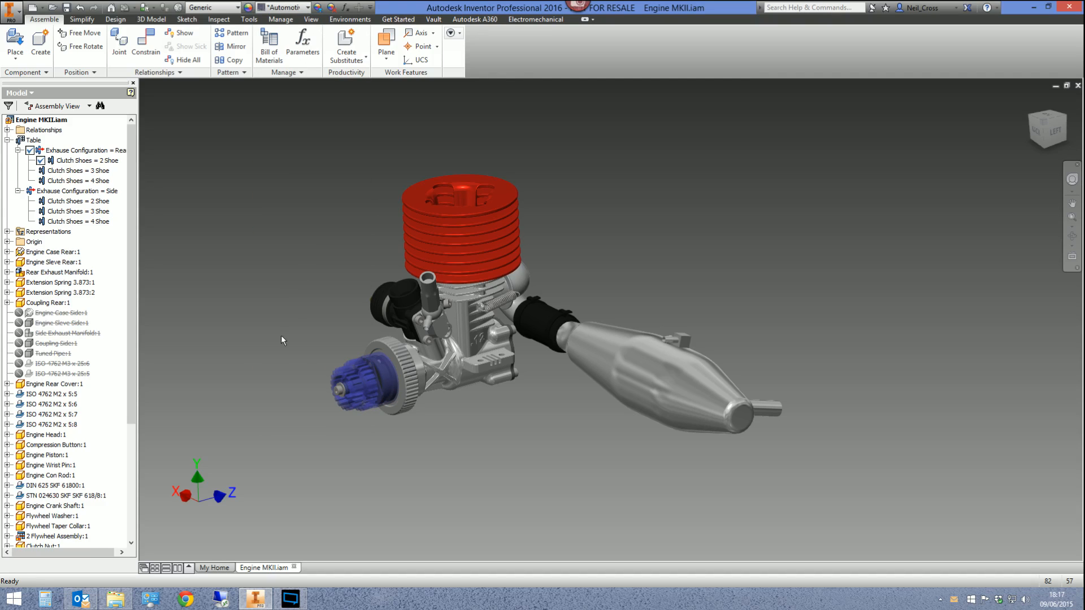
# - Apply the Satin Hammered appearance to the clutch bell and check its finish close up
pyautogui.click(351, 397)
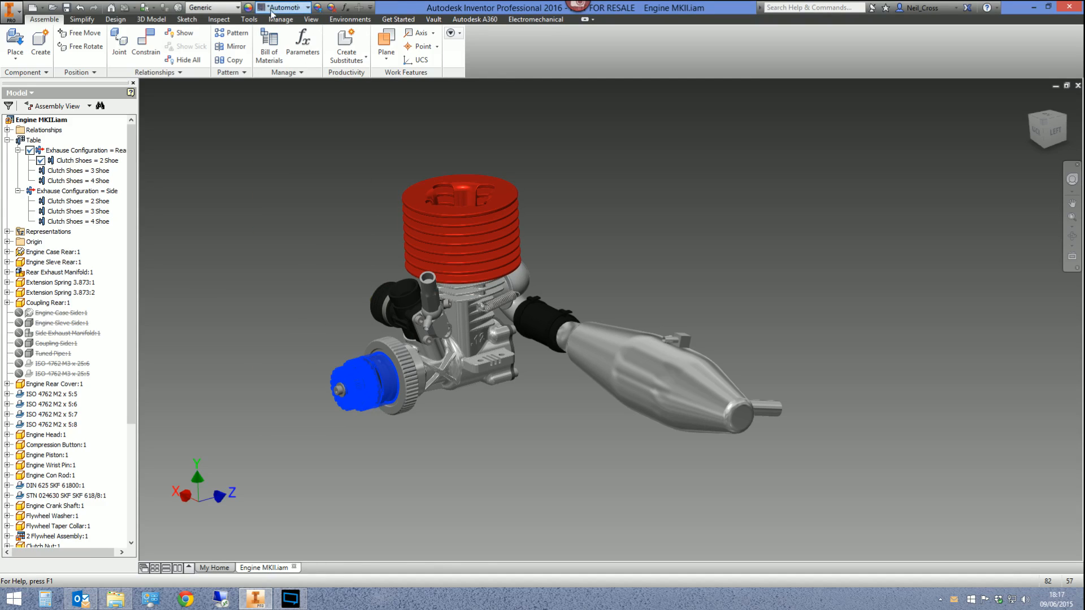
pyautogui.click(308, 7)
pyautogui.moveTo(365, 52); pyautogui.dragTo(370, 271)
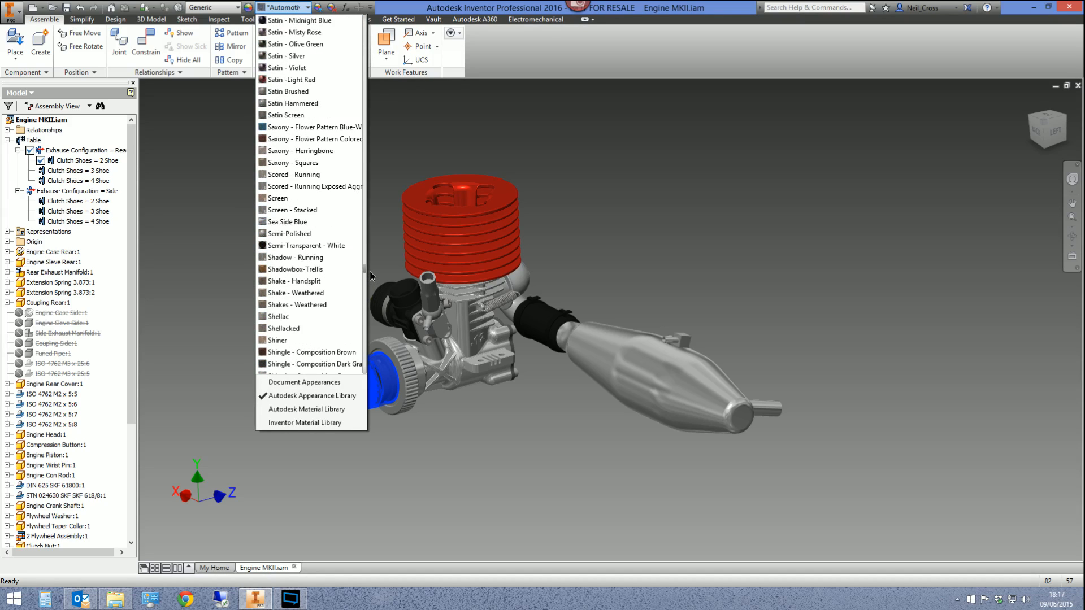
pyautogui.click(299, 103)
pyautogui.click(288, 292)
pyautogui.scroll(-6, 351, 400)
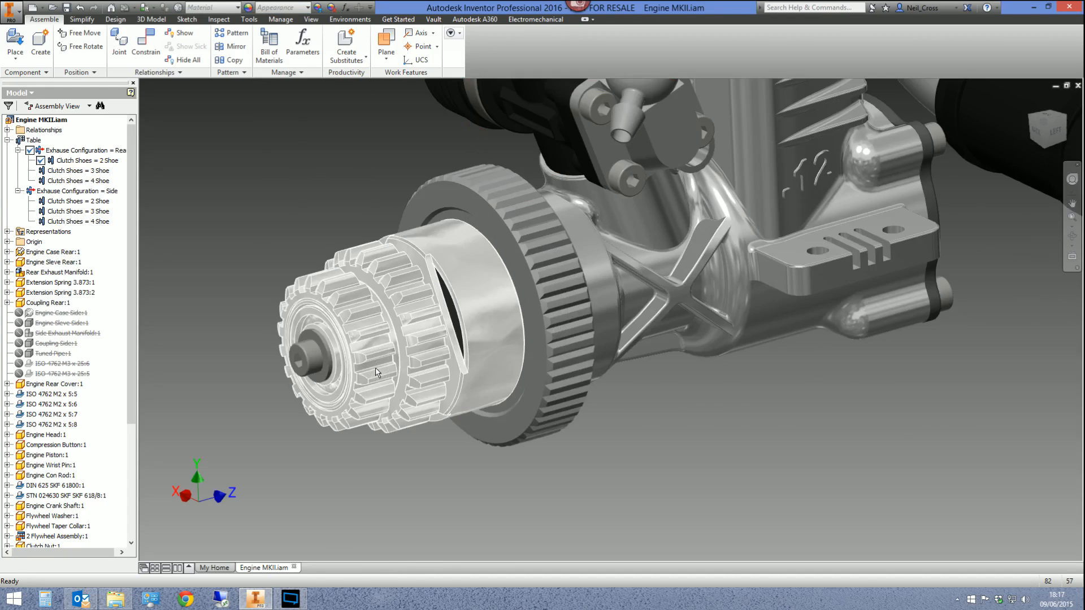
pyautogui.scroll(8, 796, 470)
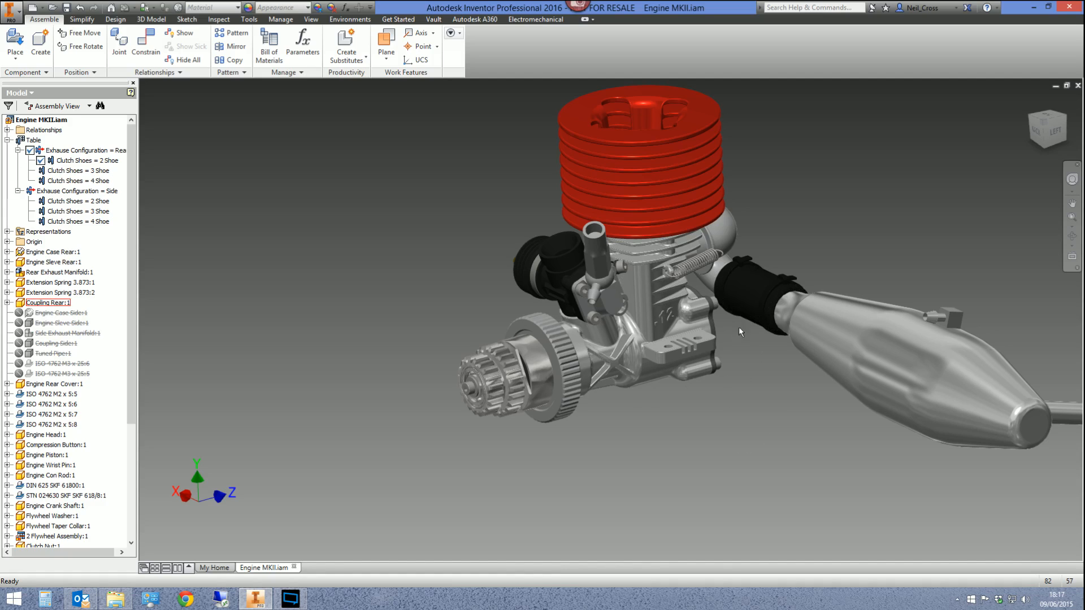
pyautogui.scroll(-6, 454, 344)
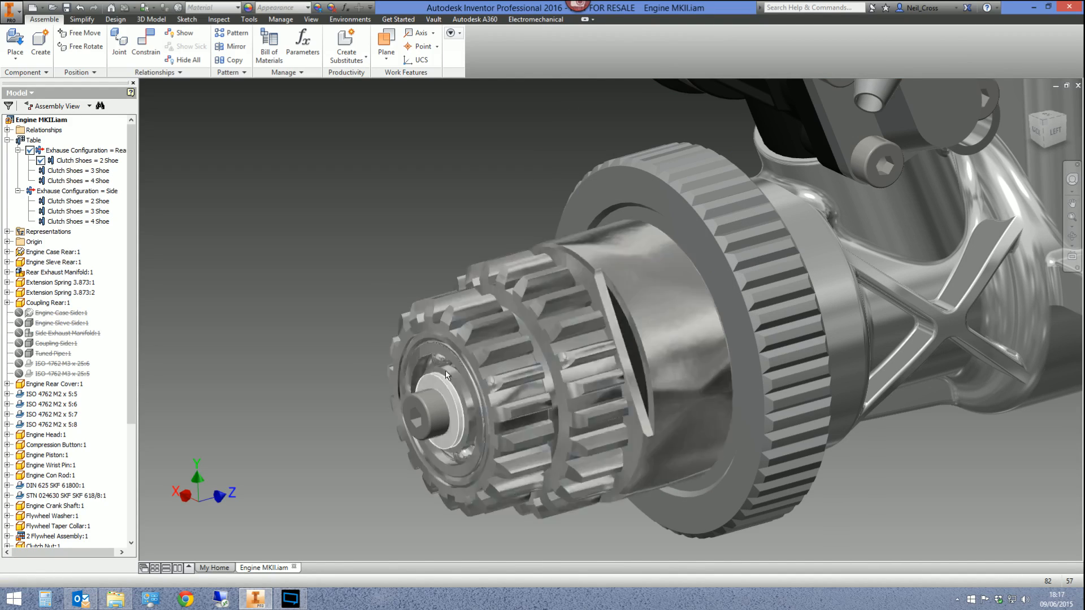
pyautogui.scroll(-5, 455, 376)
pyautogui.scroll(4, 346, 276)
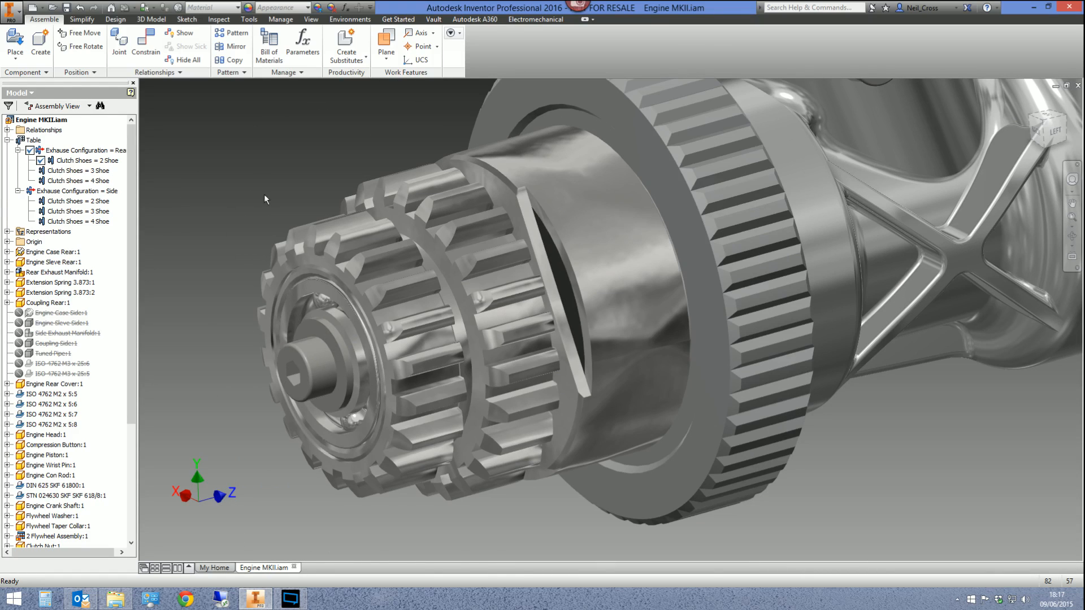
pyautogui.scroll(5, 342, 361)
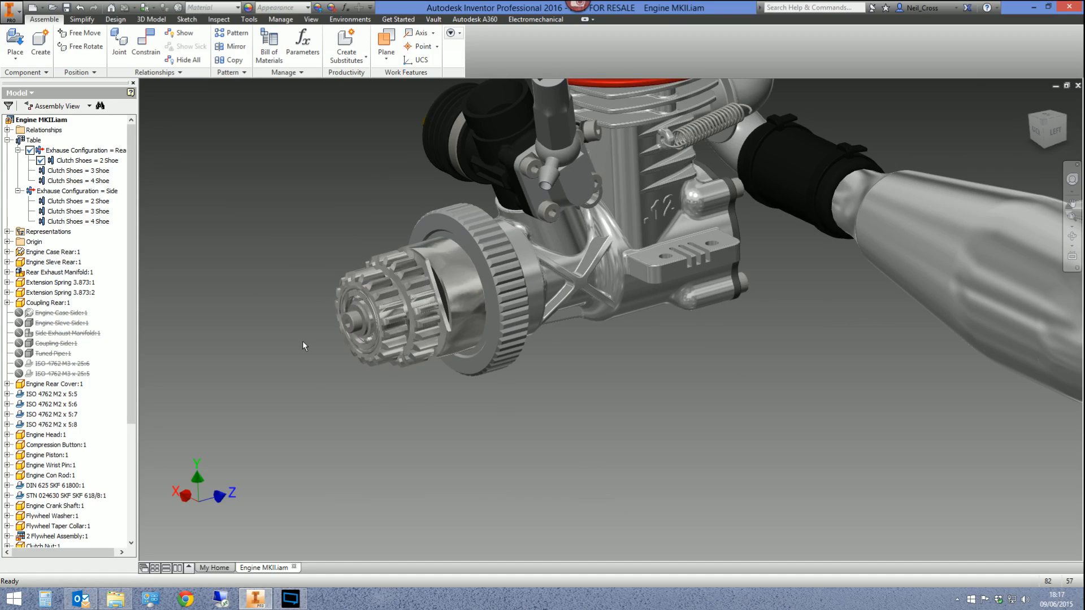
pyautogui.click(357, 317)
pyautogui.click(282, 8)
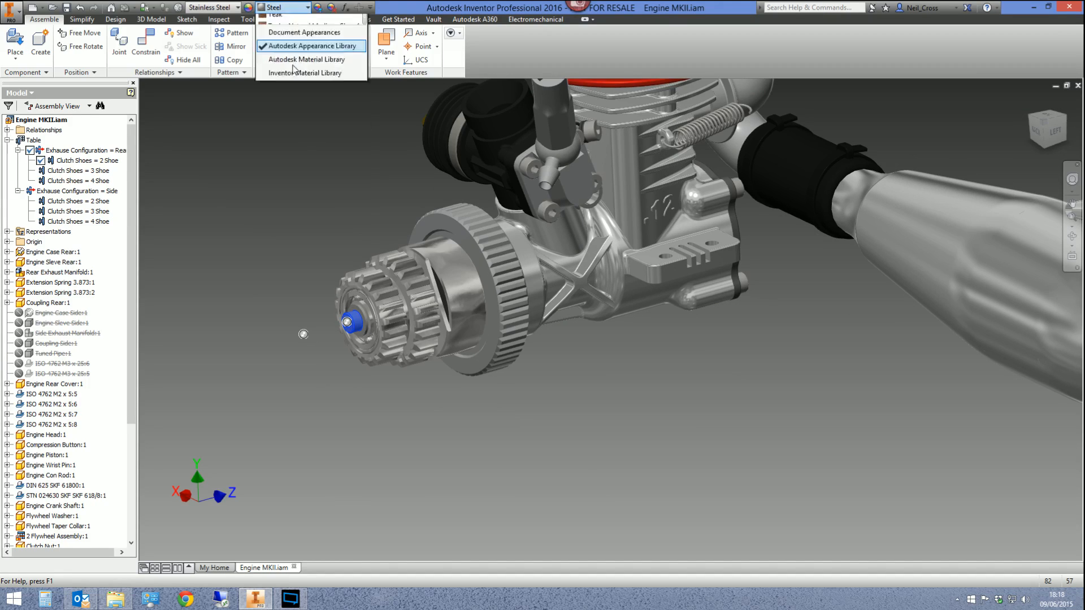
pyautogui.click(294, 79)
pyautogui.click(247, 326)
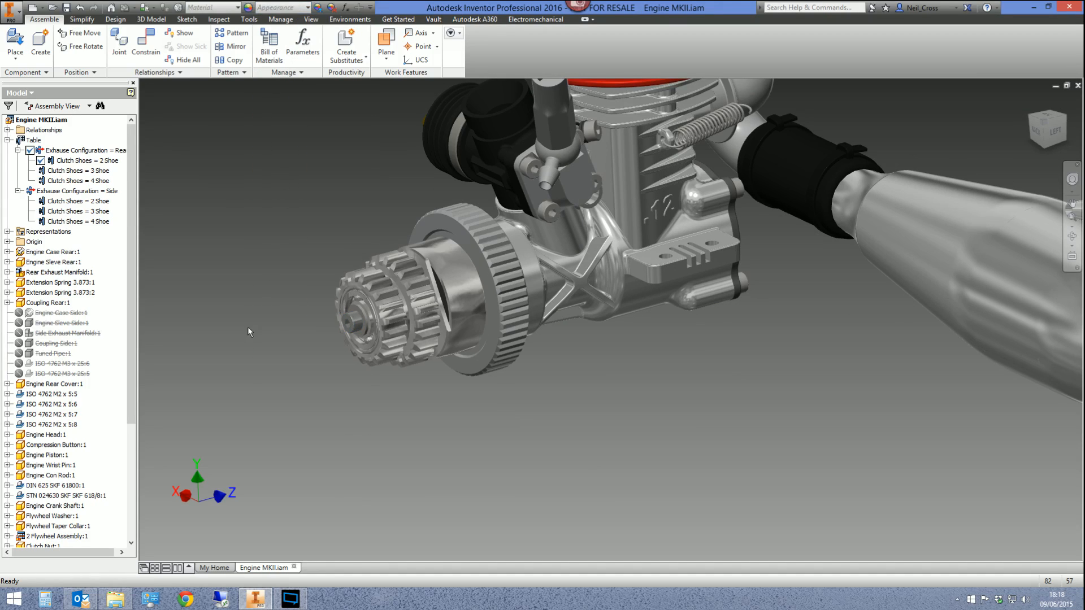
pyautogui.click(452, 226)
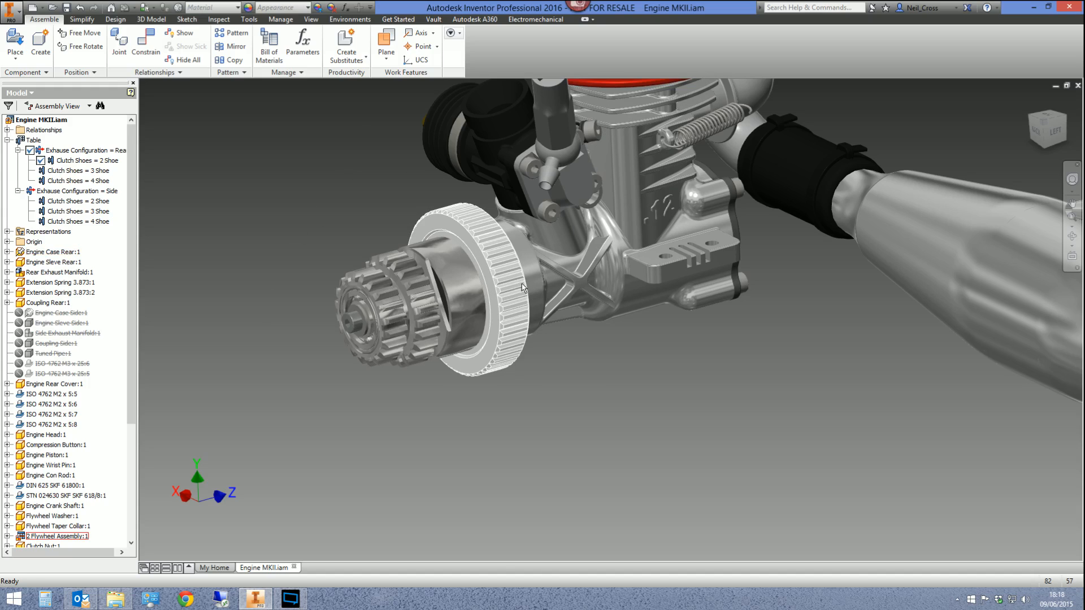
pyautogui.click(381, 191)
# - Start the Inventor Studio environment for the engine assembly and accept the local lights notice
pyautogui.scroll(-3, 460, 284)
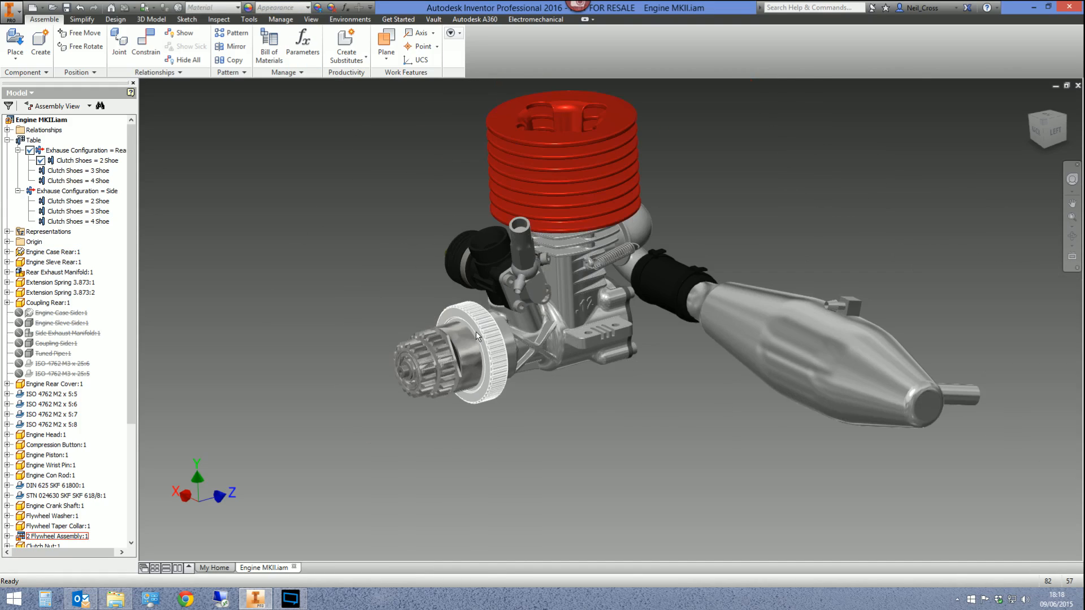
pyautogui.press('F4')
pyautogui.moveTo(576, 295); pyautogui.dragTo(700, 306)
pyautogui.moveTo(508, 317); pyautogui.dragTo(372, 340)
pyautogui.moveTo(632, 242); pyautogui.dragTo(545, 348)
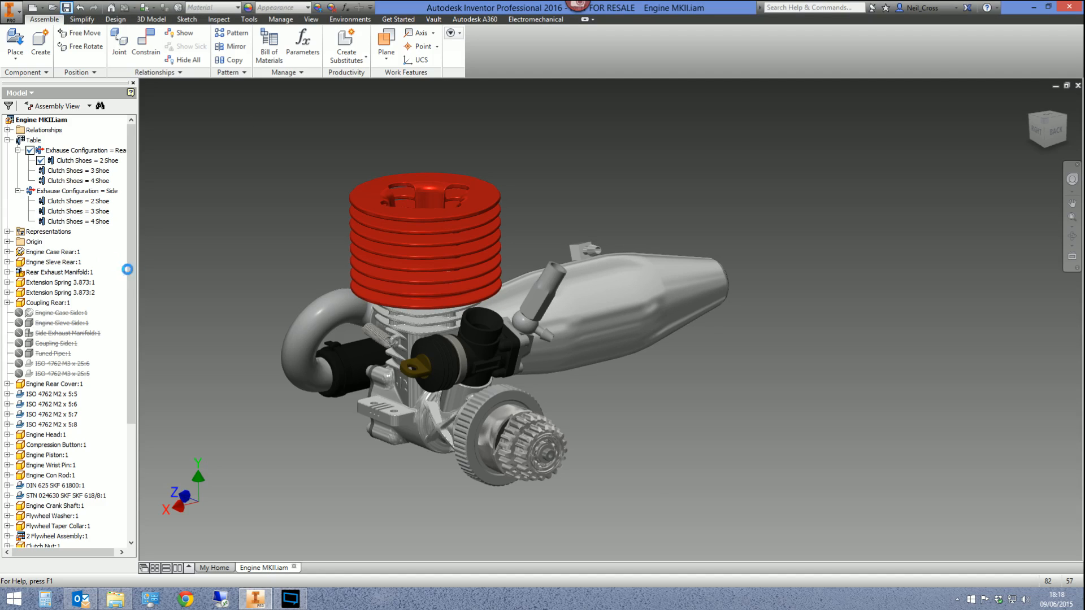
pyautogui.click(349, 19)
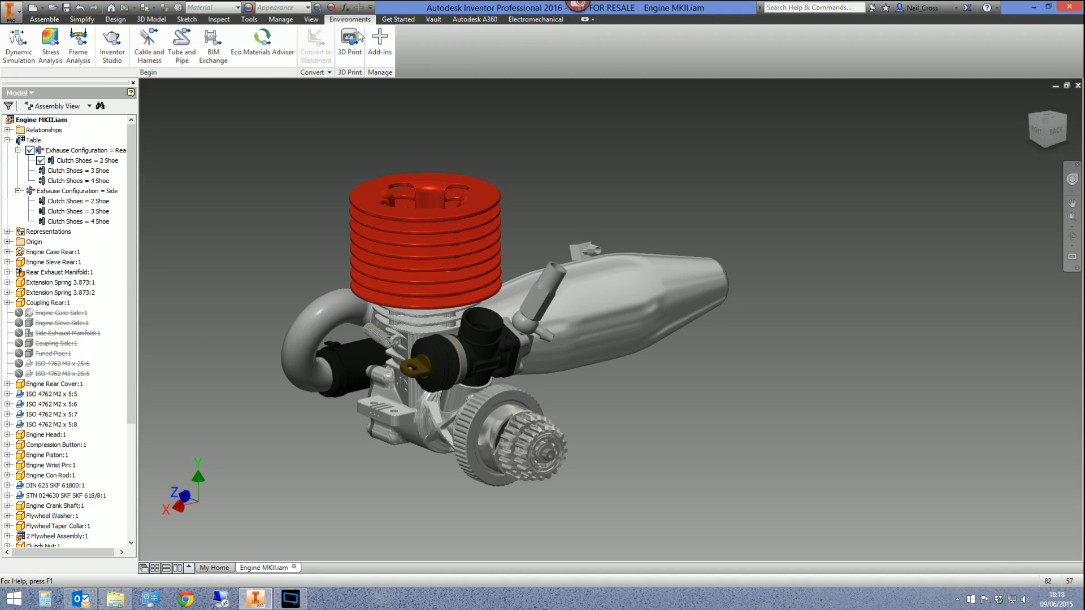
pyautogui.click(112, 45)
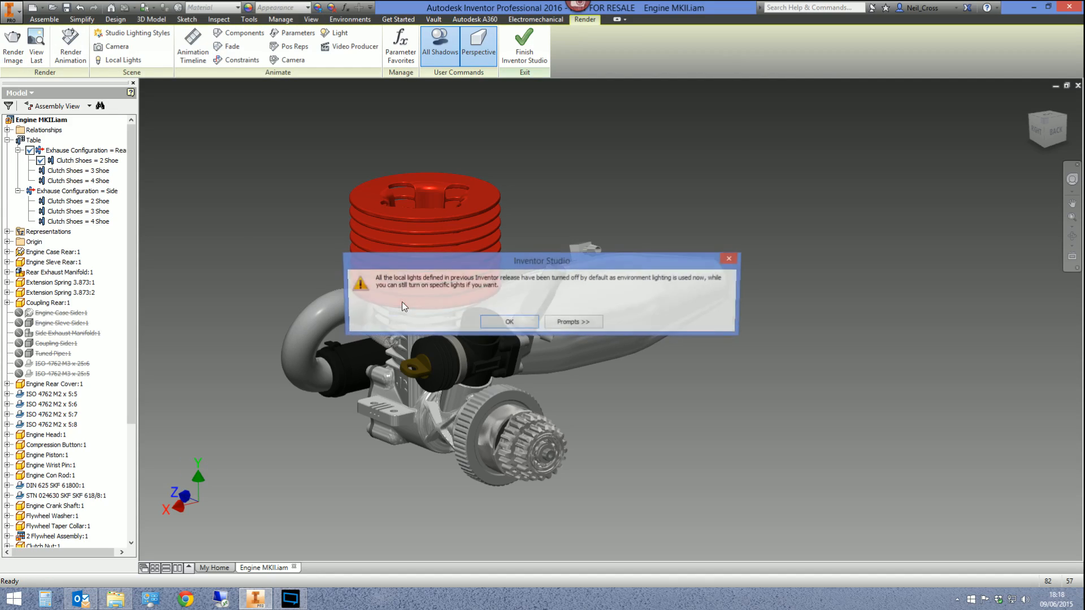
pyautogui.click(509, 322)
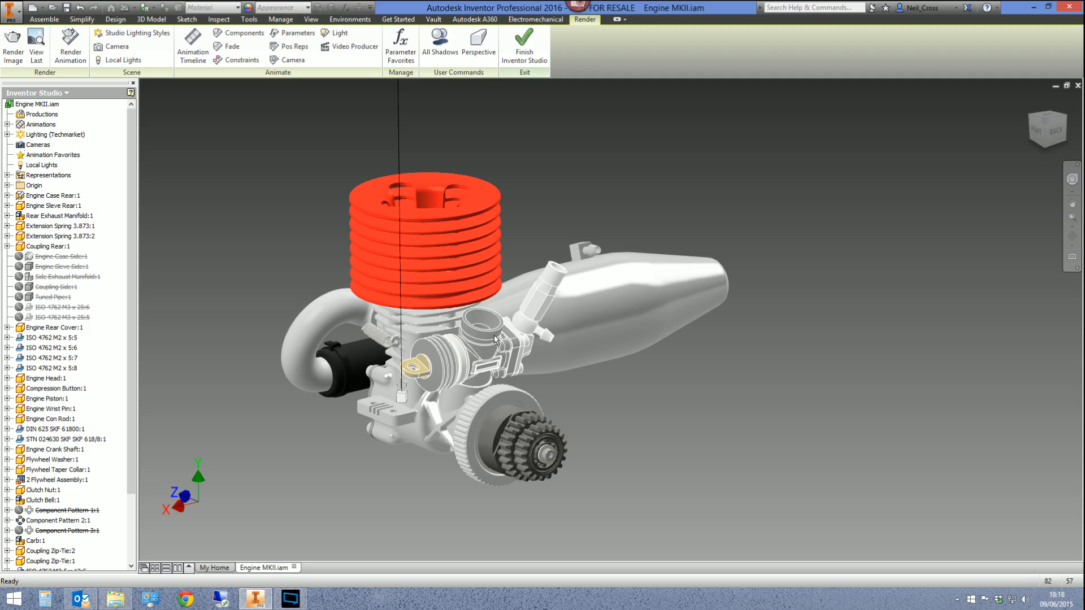
# - Delete the existing Animation1 from the studio animations and look through the lights of the Techmarket lighting style
pyautogui.click(8, 124)
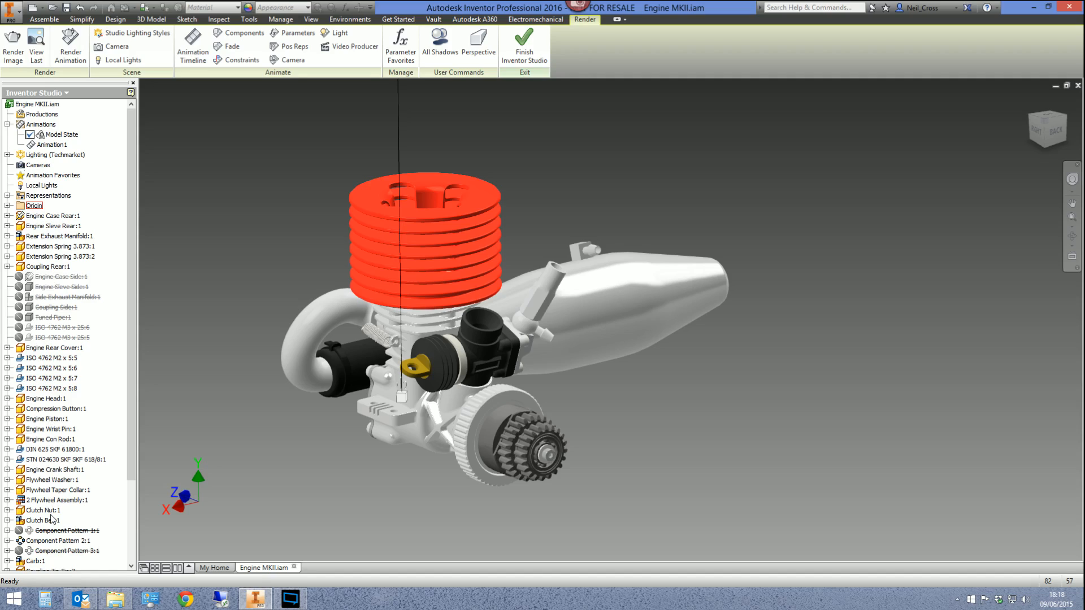
pyautogui.rightClick(40, 146)
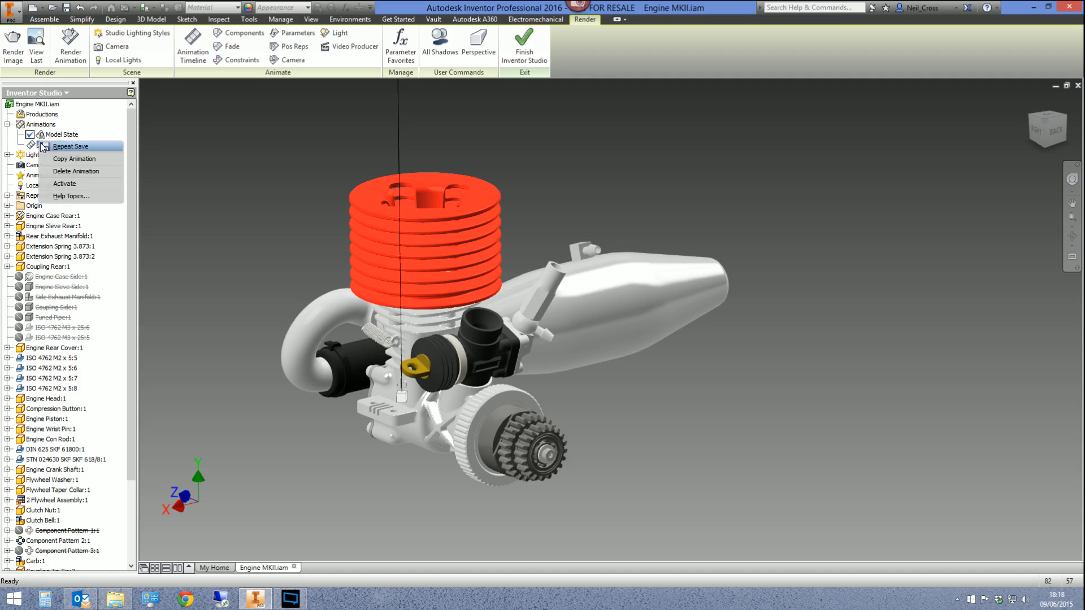
pyautogui.click(67, 172)
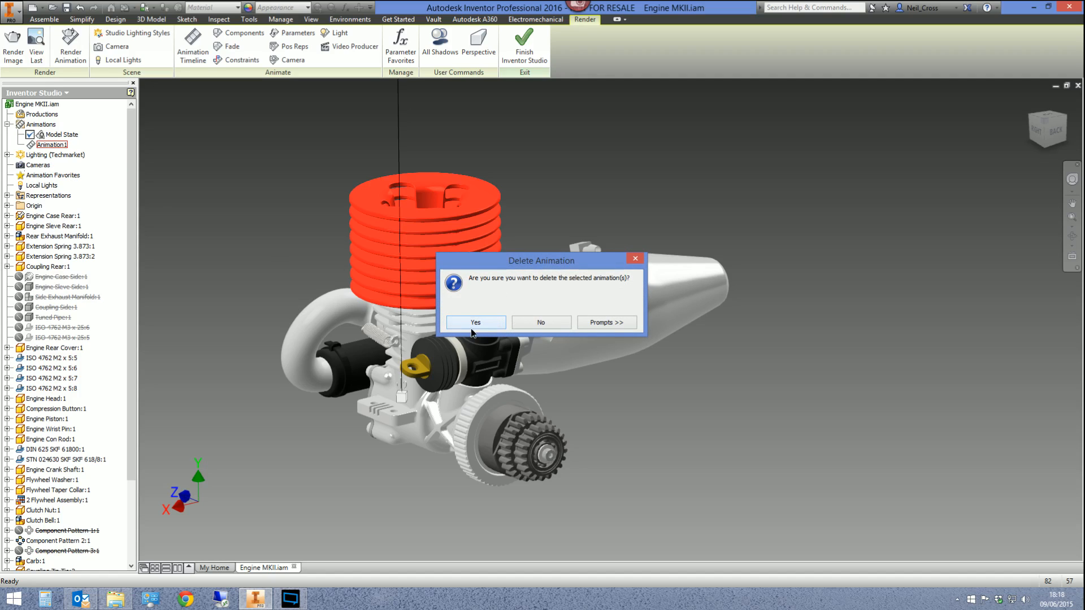
pyautogui.click(498, 319)
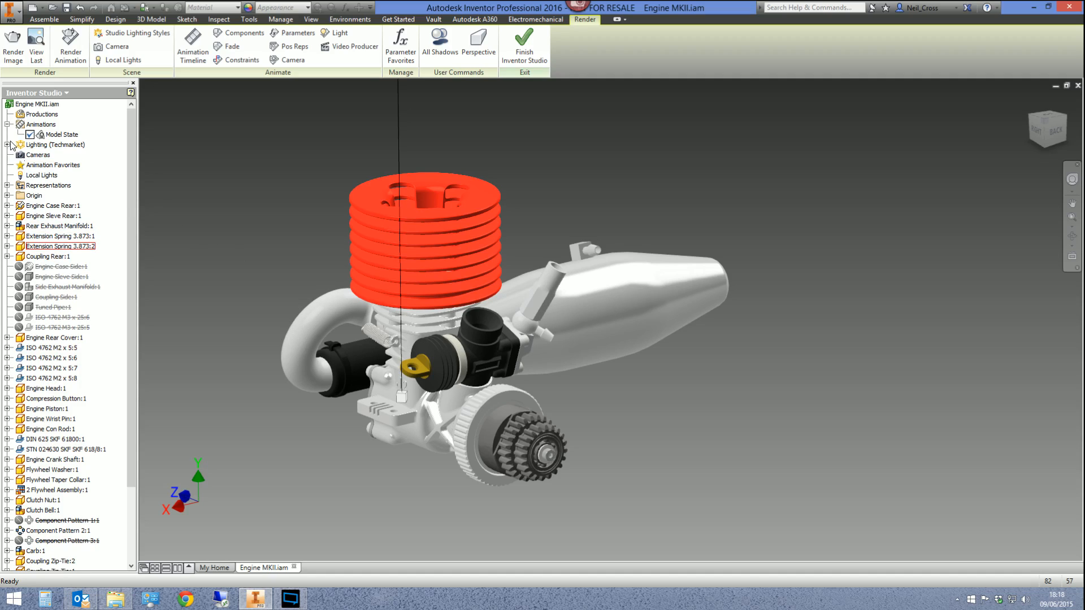
pyautogui.click(7, 144)
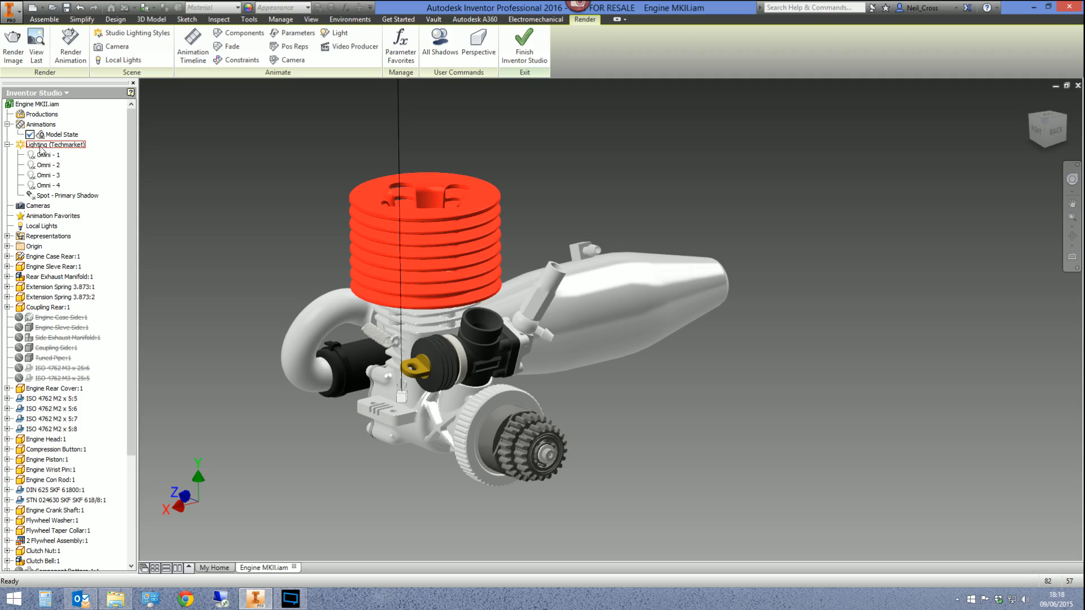
pyautogui.click(7, 146)
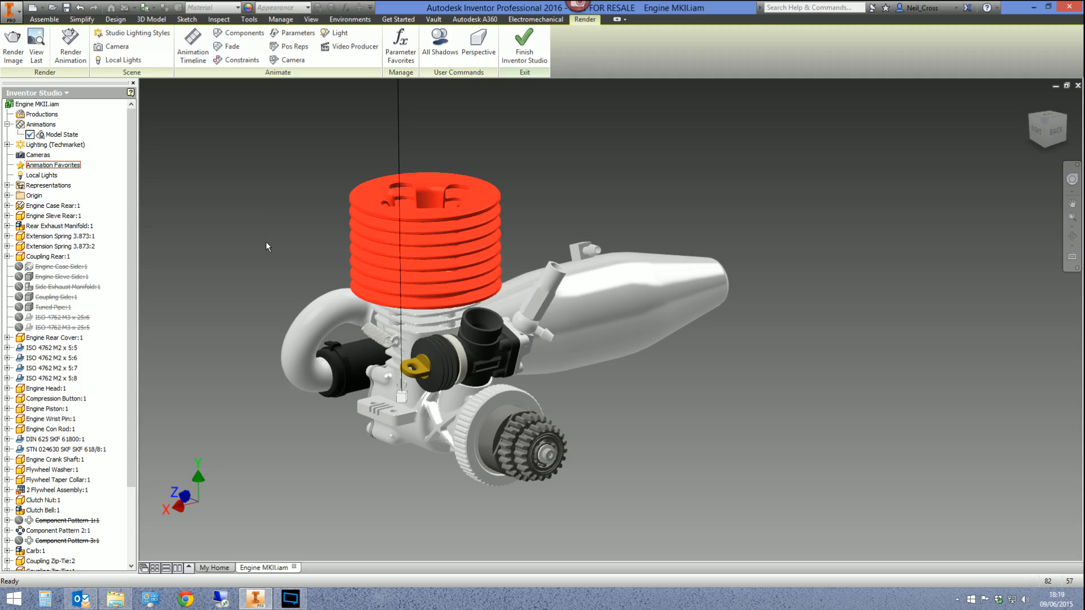
# - Switch the engine display to perspective projection
pyautogui.click(311, 19)
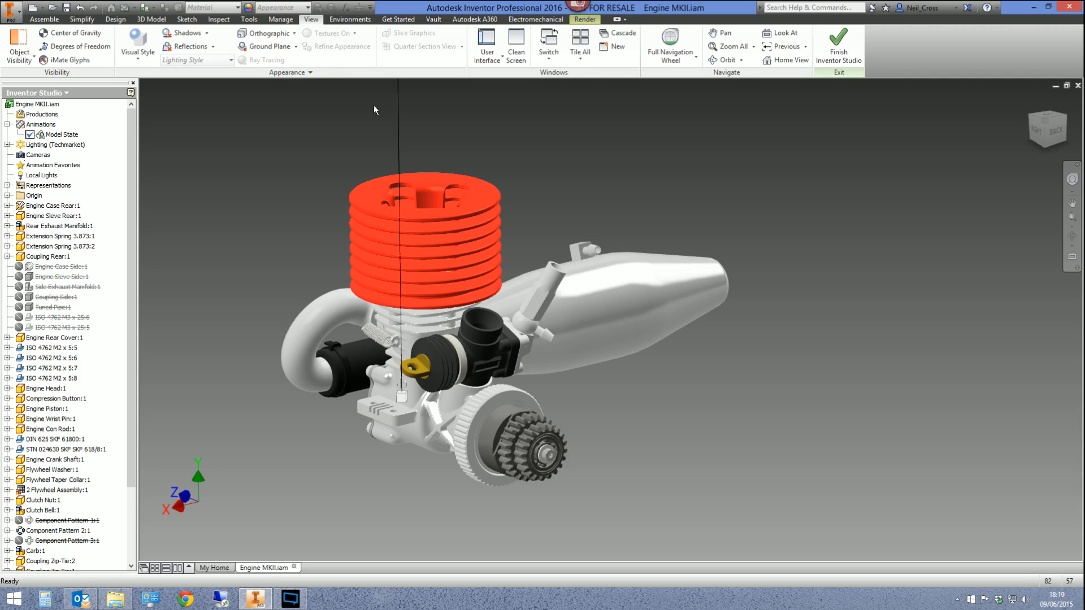
pyautogui.click(577, 19)
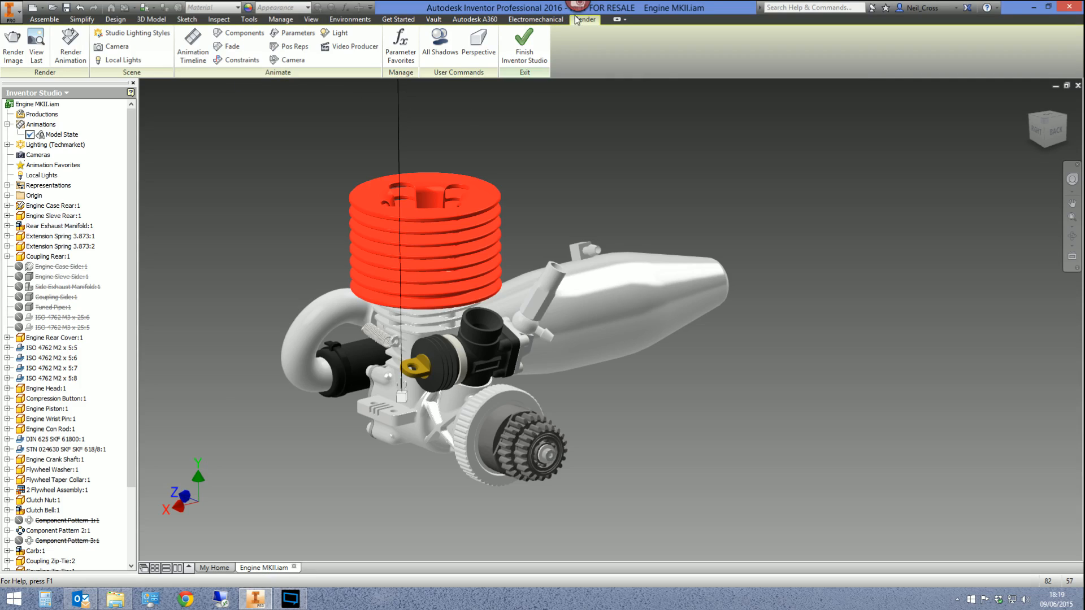
pyautogui.click(311, 20)
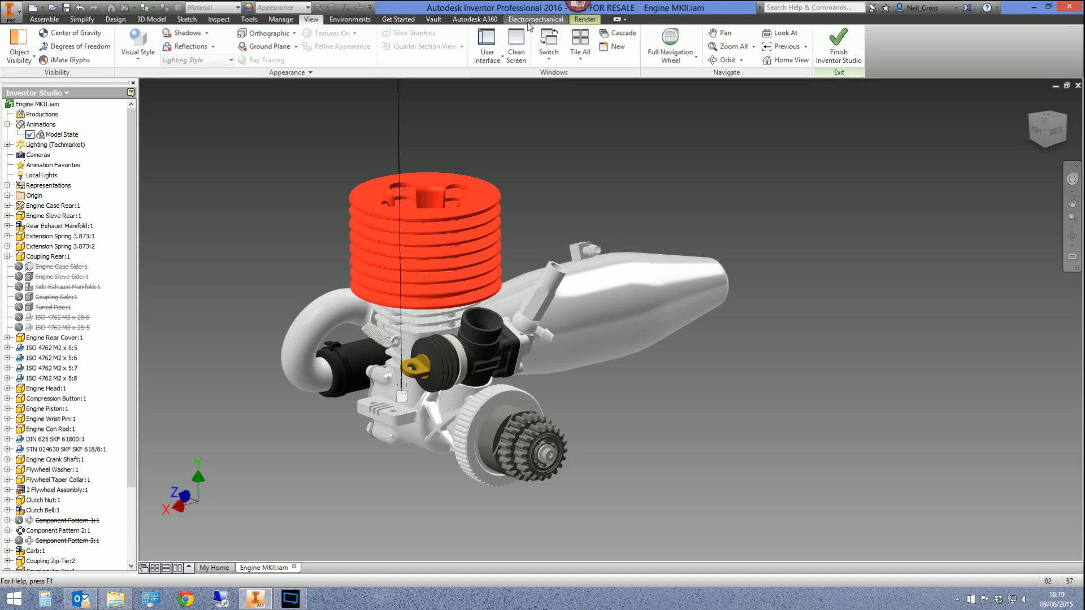
pyautogui.click(595, 21)
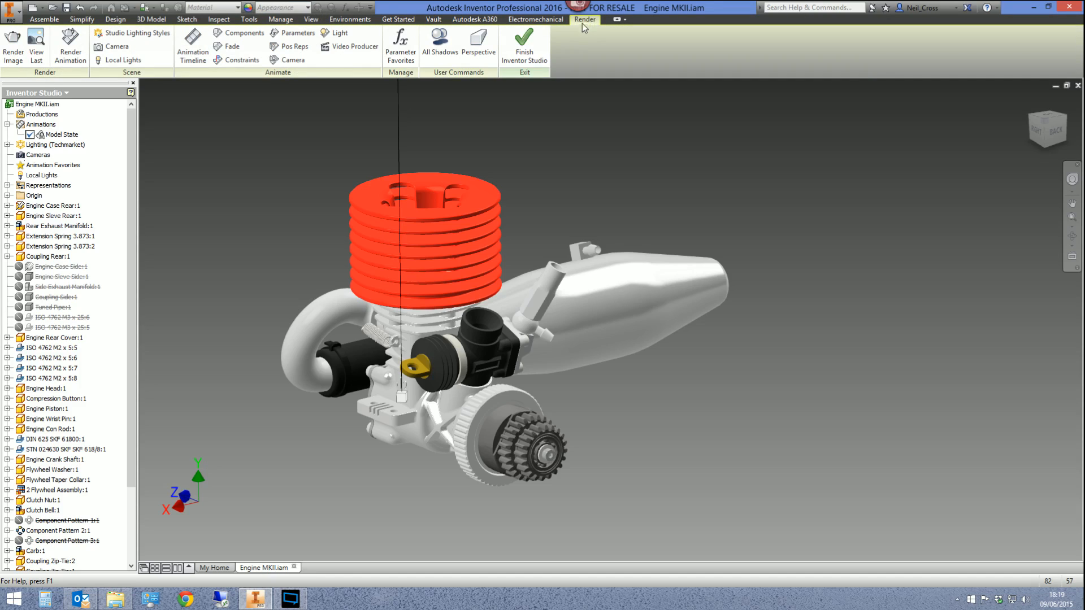
pyautogui.click(476, 50)
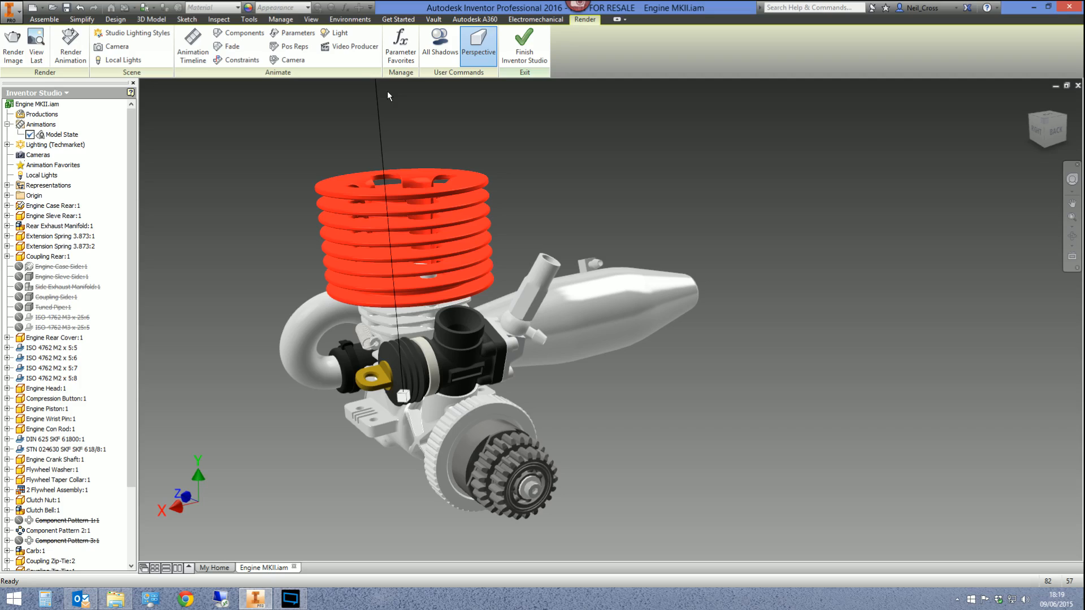
# - Add the Ground Plane command from the View tab commands to the custom user commands of the assembly Render ribbon
pyautogui.rightClick(584, 62)
pyautogui.click(621, 114)
pyautogui.moveTo(498, 142); pyautogui.dragTo(427, 93)
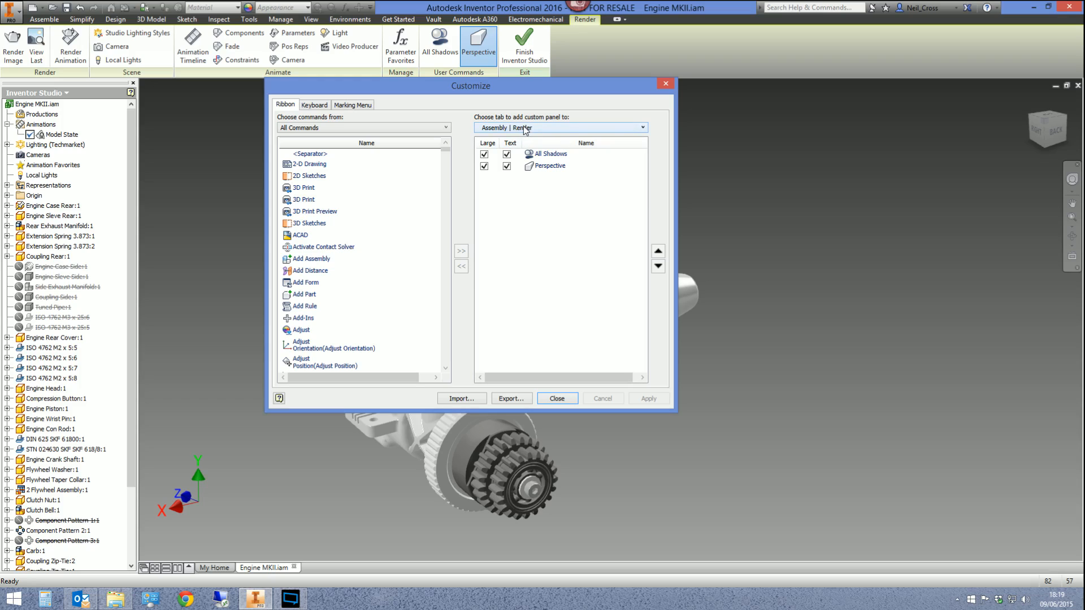
pyautogui.click(327, 127)
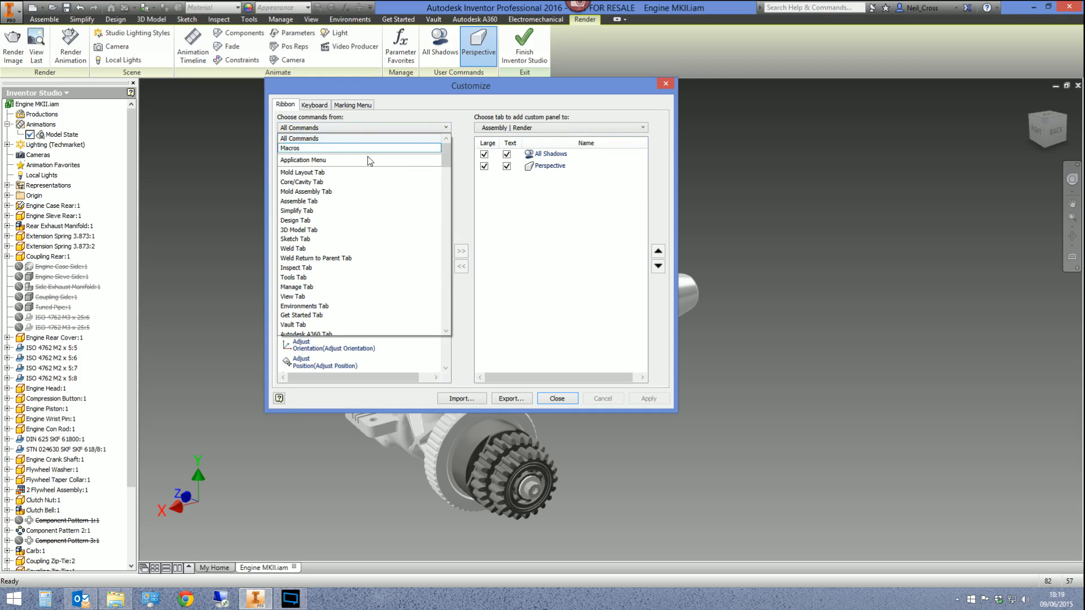
pyautogui.click(300, 296)
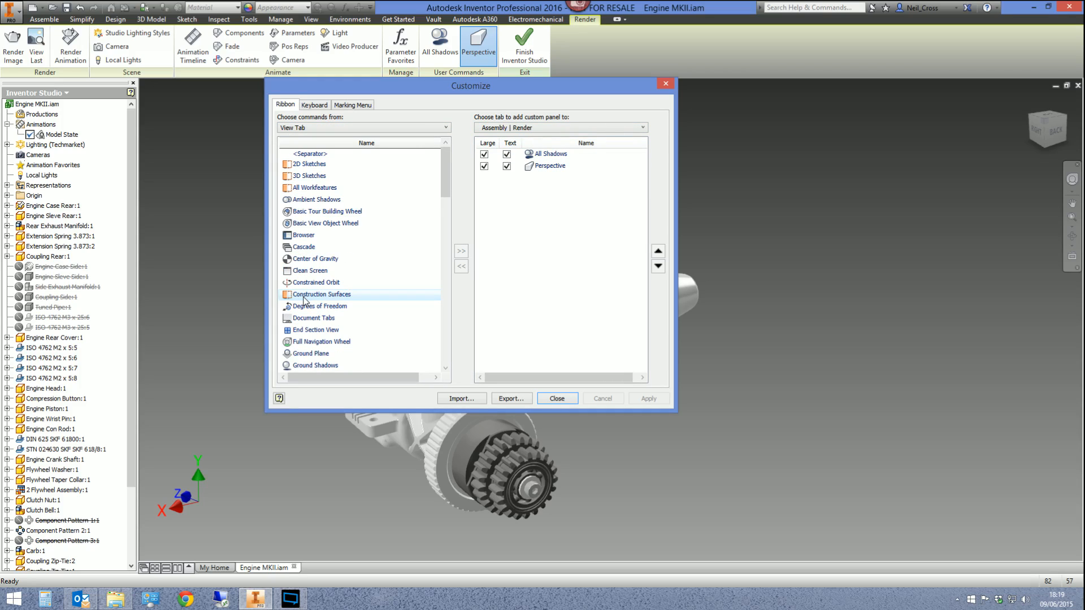
pyautogui.click(327, 239)
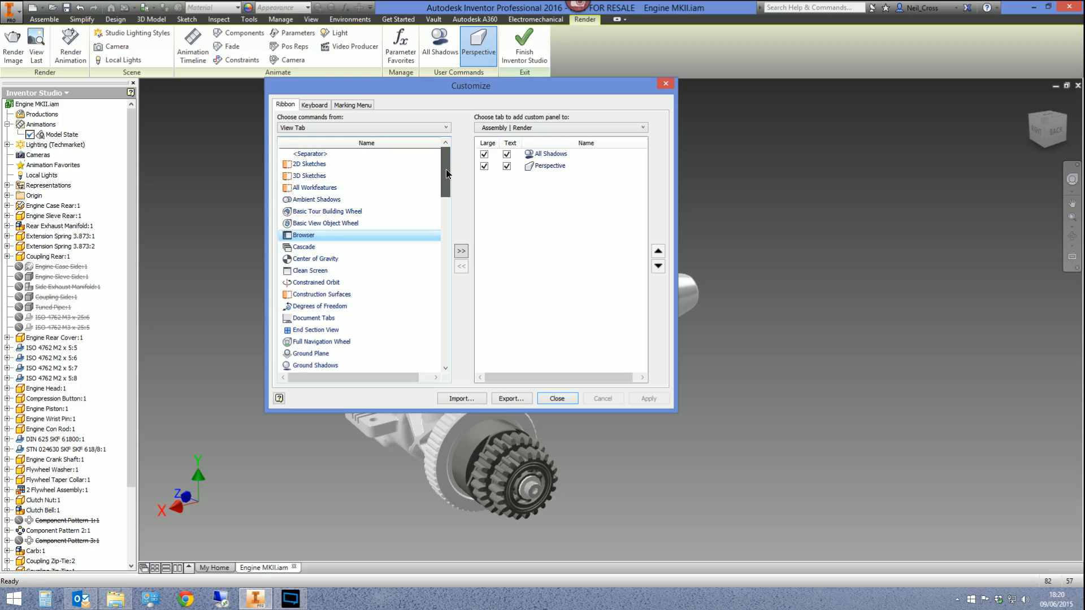
pyautogui.moveTo(446, 172); pyautogui.dragTo(448, 195)
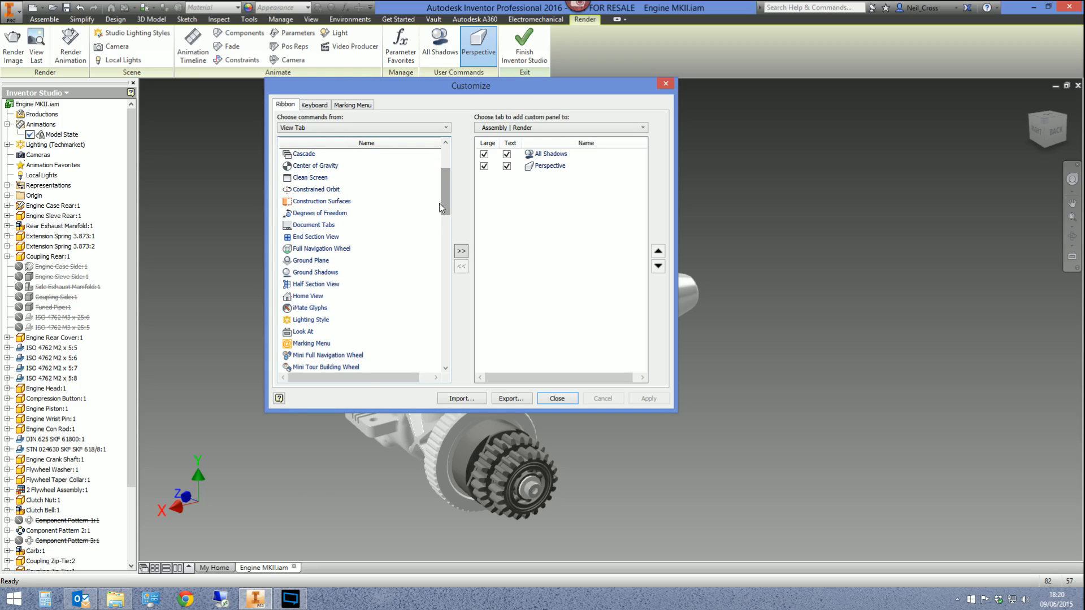
pyautogui.click(317, 260)
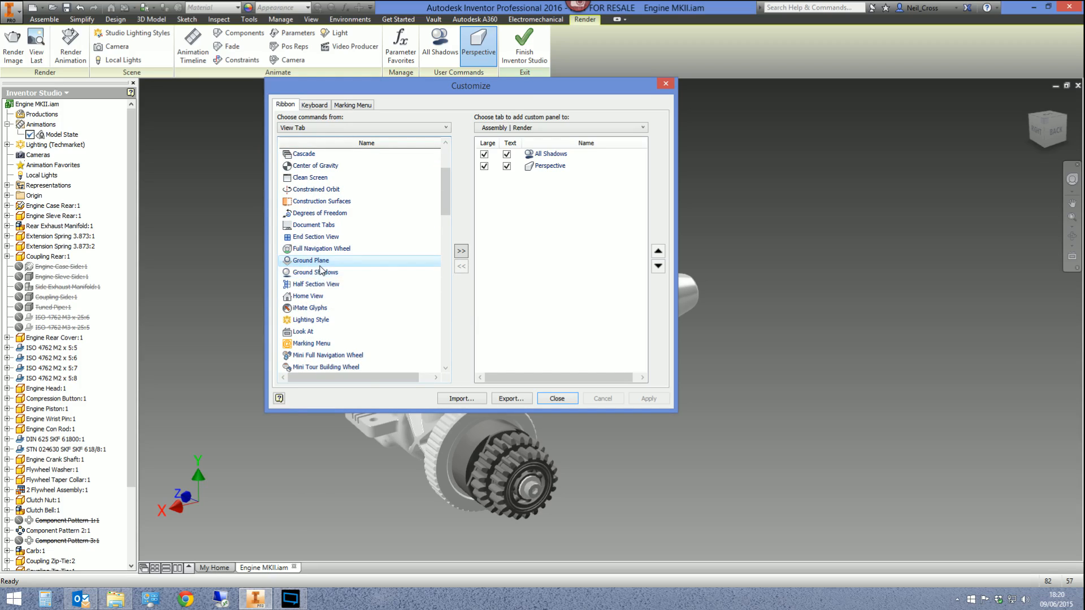
pyautogui.click(459, 253)
pyautogui.click(483, 178)
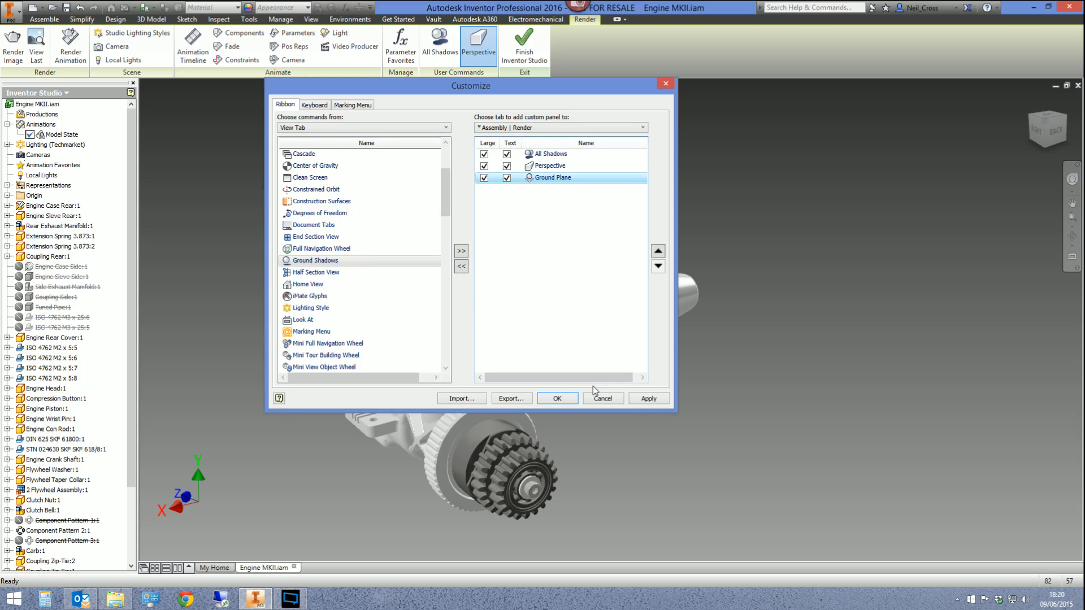
pyautogui.click(558, 398)
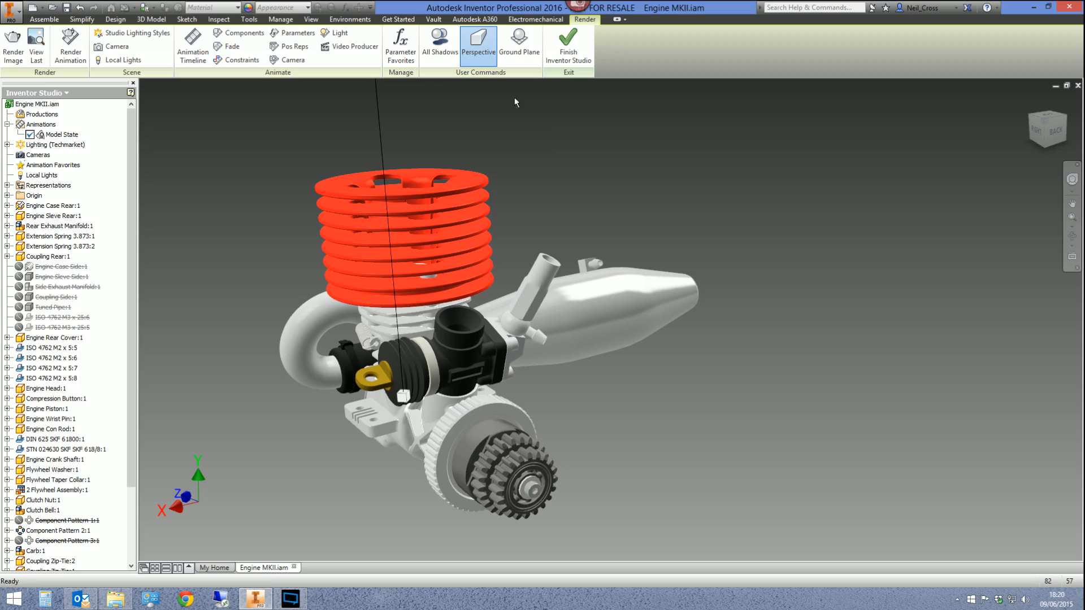
pyautogui.click(479, 54)
pyautogui.click(587, 20)
pyautogui.moveTo(522, 233)
pyautogui.mouseDown(button='middle')
pyautogui.moveTo(527, 268)
pyautogui.moveTo(521, 237)
pyautogui.mouseUp(button='middle')
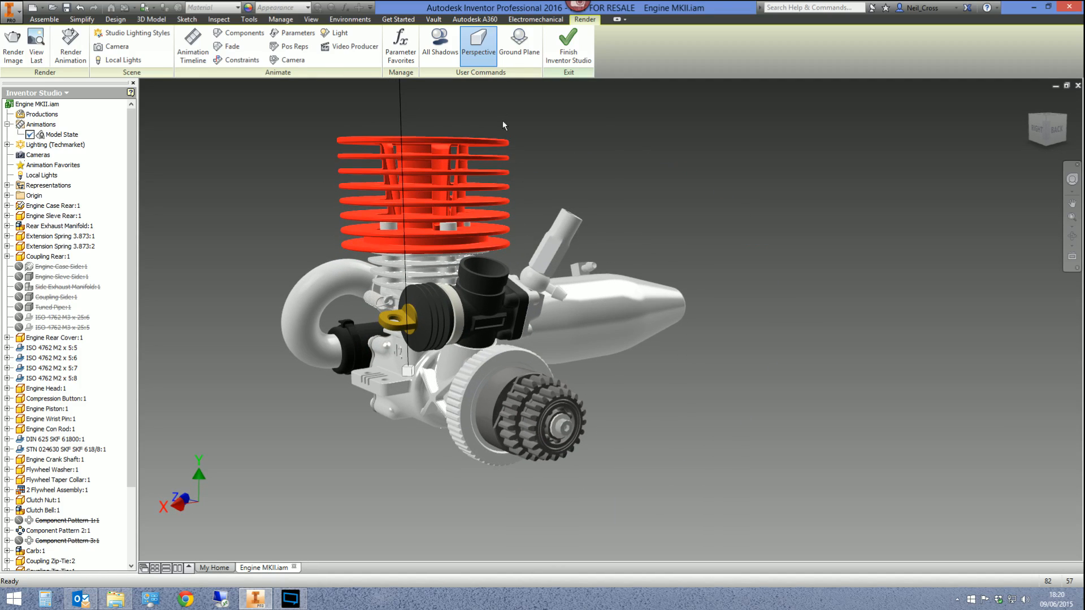
pyautogui.click(465, 52)
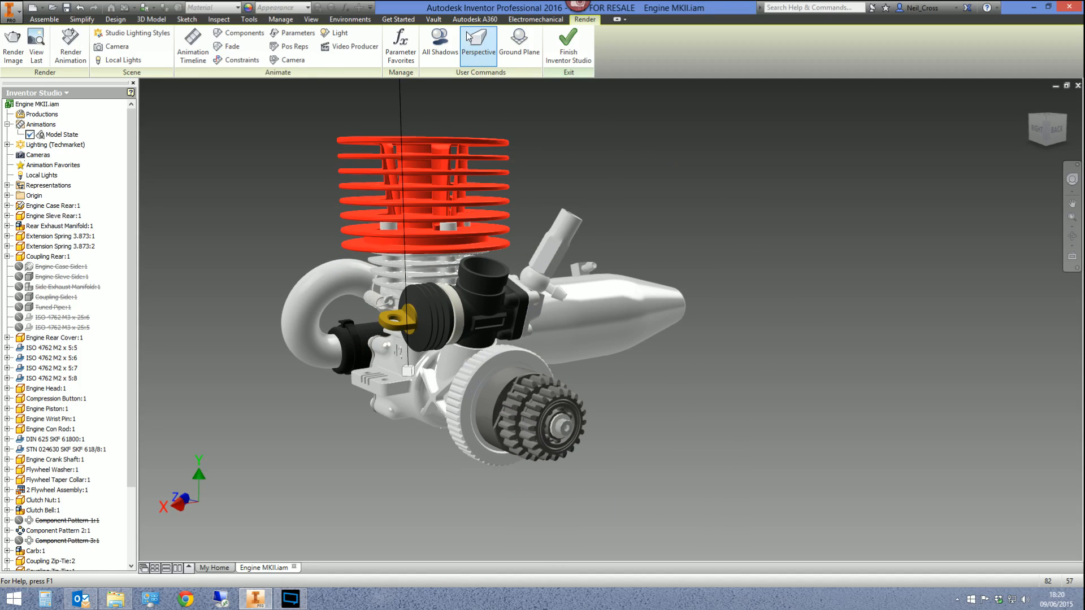
# - Display the ground plane beneath the engine and view it edge-on from the back
pyautogui.keyDown('shift'); pyautogui.moveTo(502, 294); pyautogui.dragTo(435, 296, button='middle'); pyautogui.keyUp('shift')
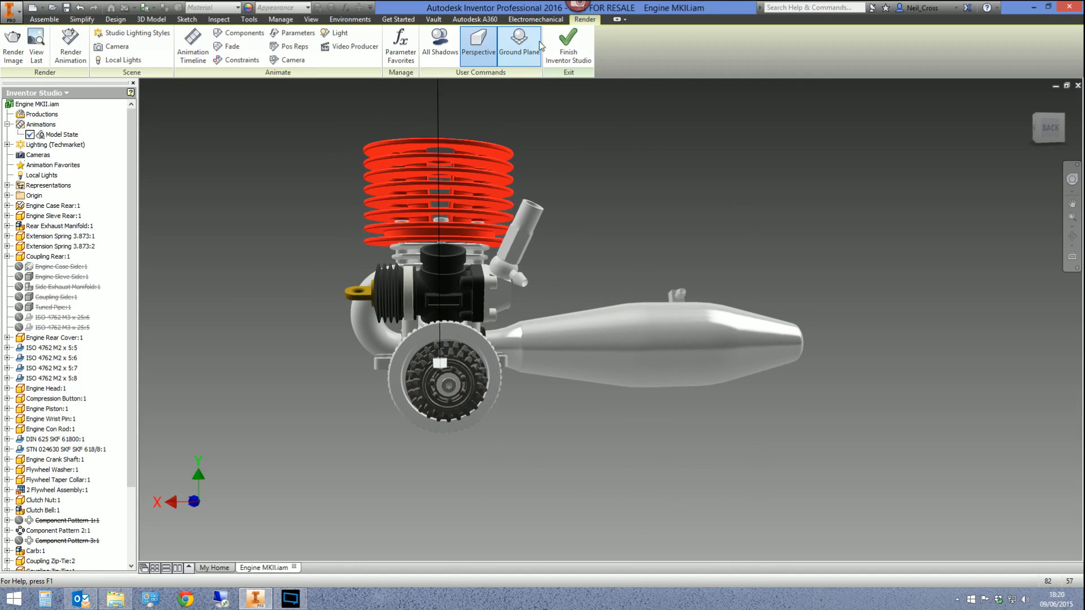
pyautogui.click(522, 46)
pyautogui.keyDown('shift'); pyautogui.moveTo(548, 312); pyautogui.dragTo(566, 311, button='middle'); pyautogui.keyUp('shift')
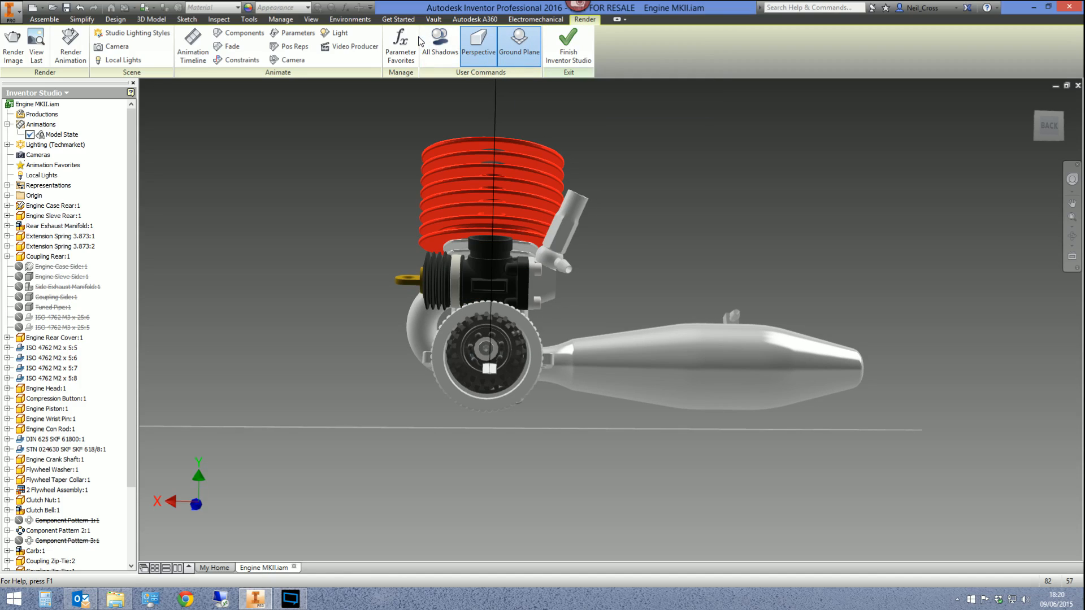
pyautogui.click(517, 56)
pyautogui.click(521, 60)
# - Set the ground plane's height offset to -4 mm, keeping automatic adjustment to the model
pyautogui.click(309, 20)
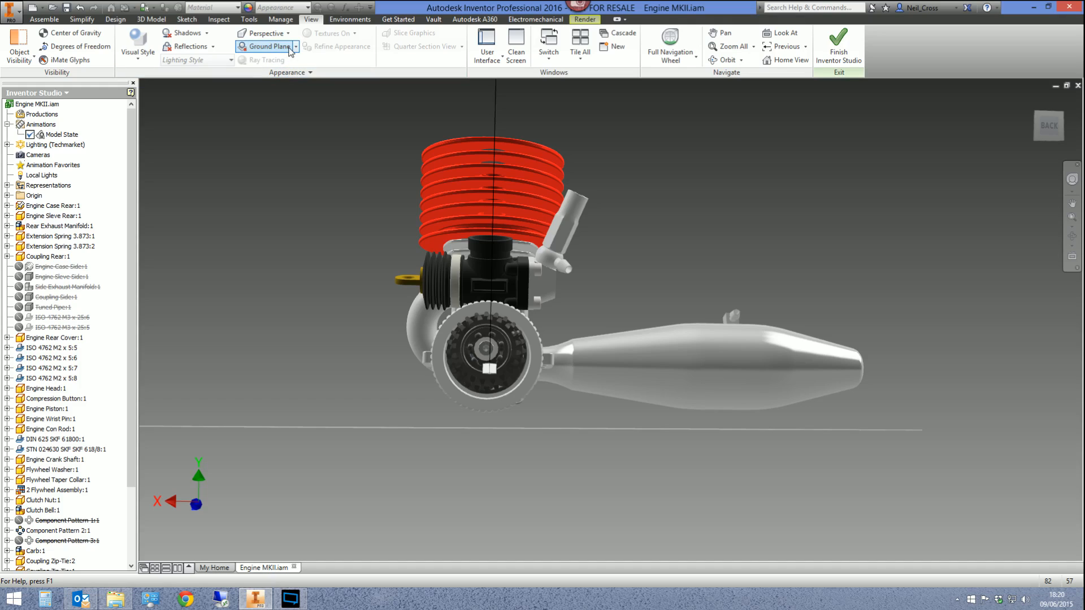
pyautogui.click(295, 46)
pyautogui.click(265, 76)
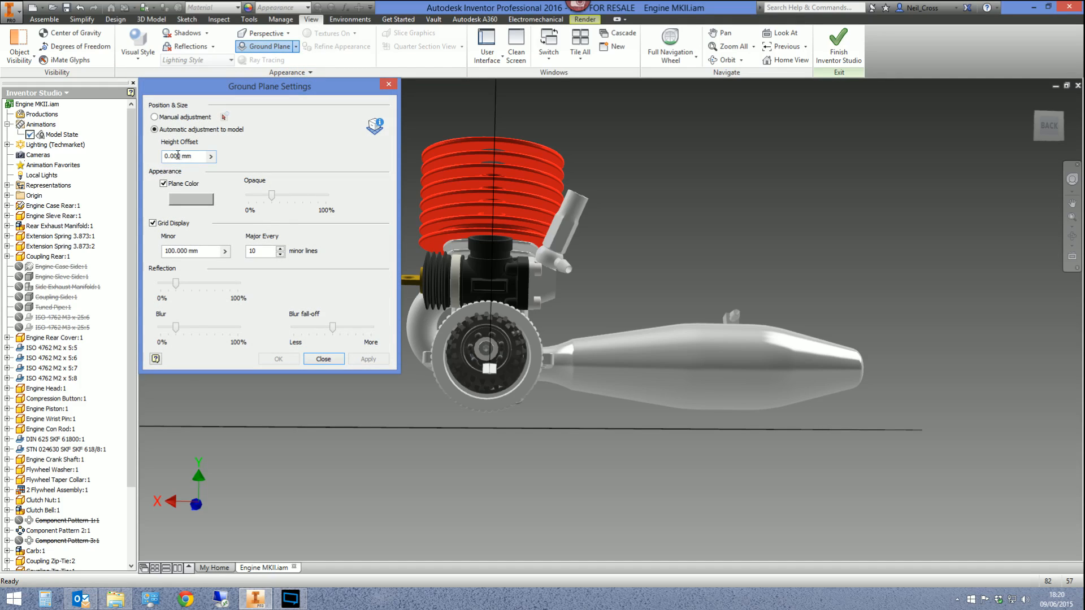
pyautogui.doubleClick(181, 157)
pyautogui.write('-3')
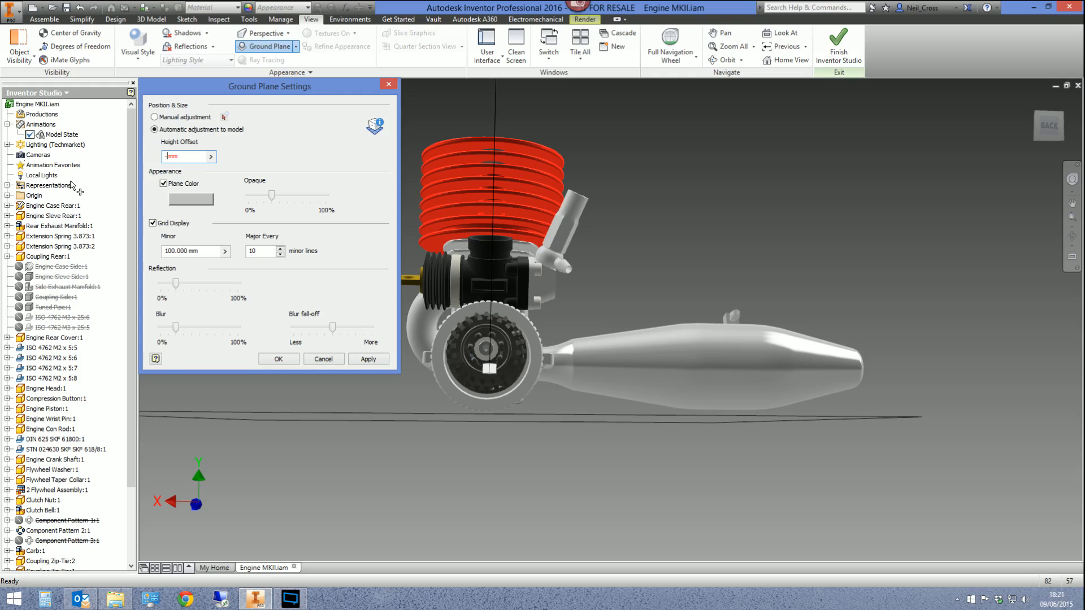
pyautogui.write('4')
pyautogui.moveTo(559, 274); pyautogui.dragTo(594, 281, button='middle')
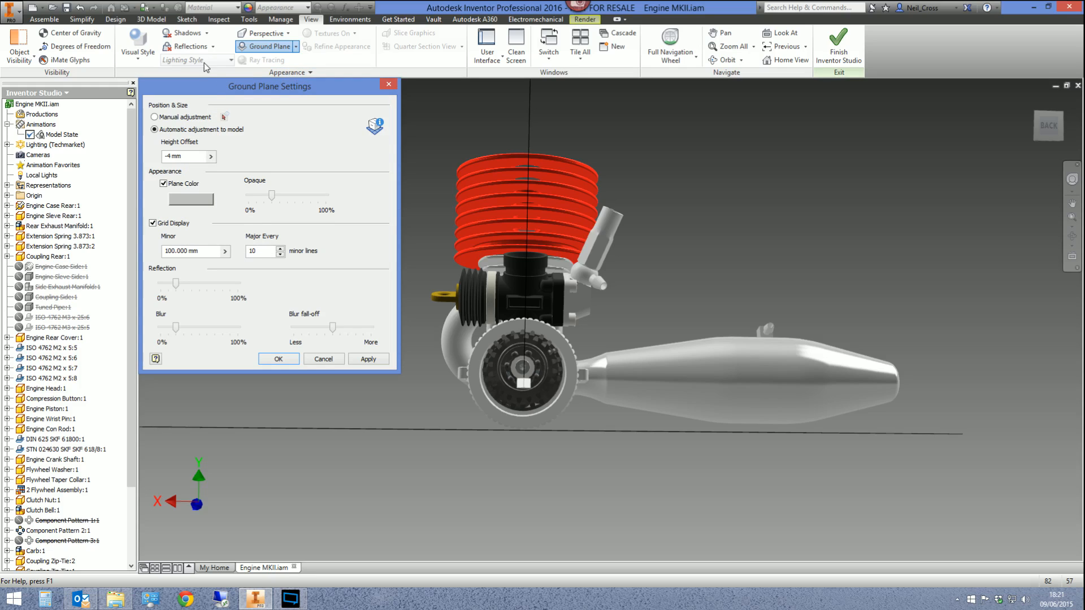
pyautogui.click(279, 359)
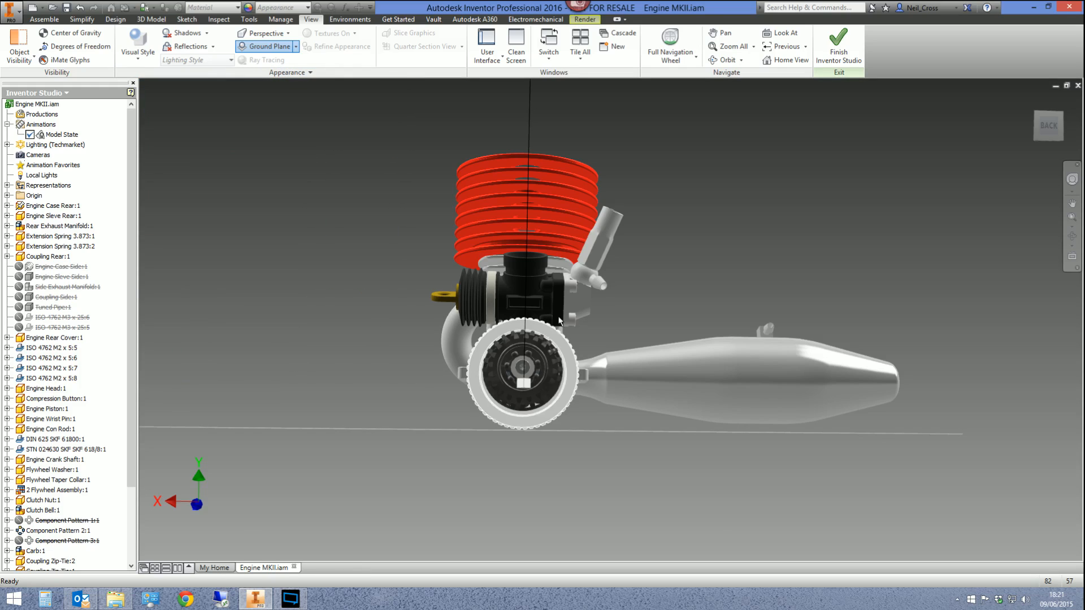
# - Hide the ground plane and return to an angled view of the engine
pyautogui.click(584, 19)
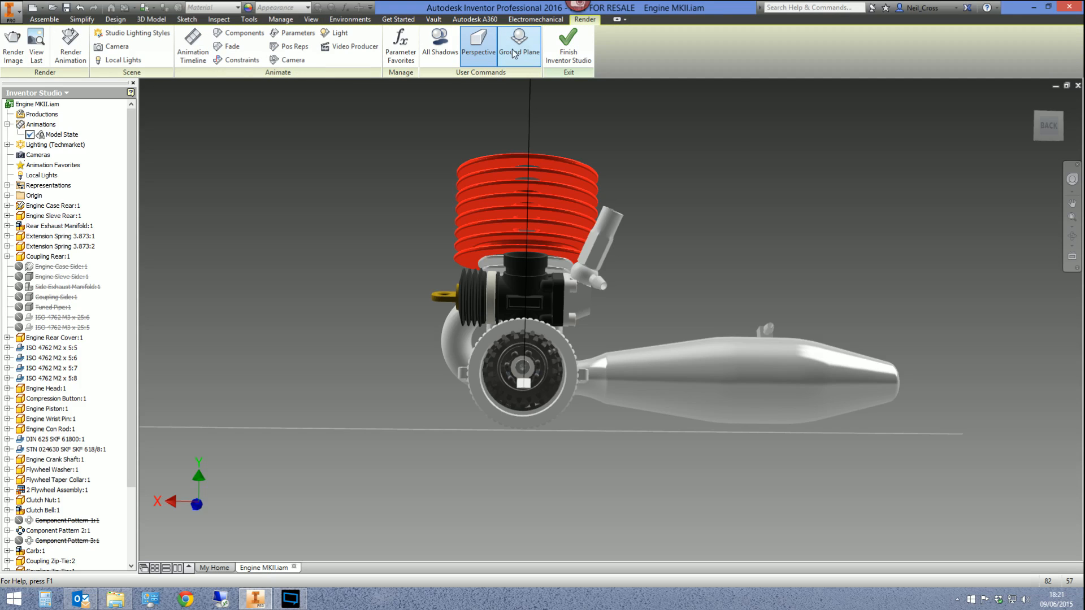
pyautogui.click(513, 53)
pyautogui.keyDown('shift'); pyautogui.moveTo(621, 259); pyautogui.dragTo(671, 350, button='middle'); pyautogui.keyUp('shift')
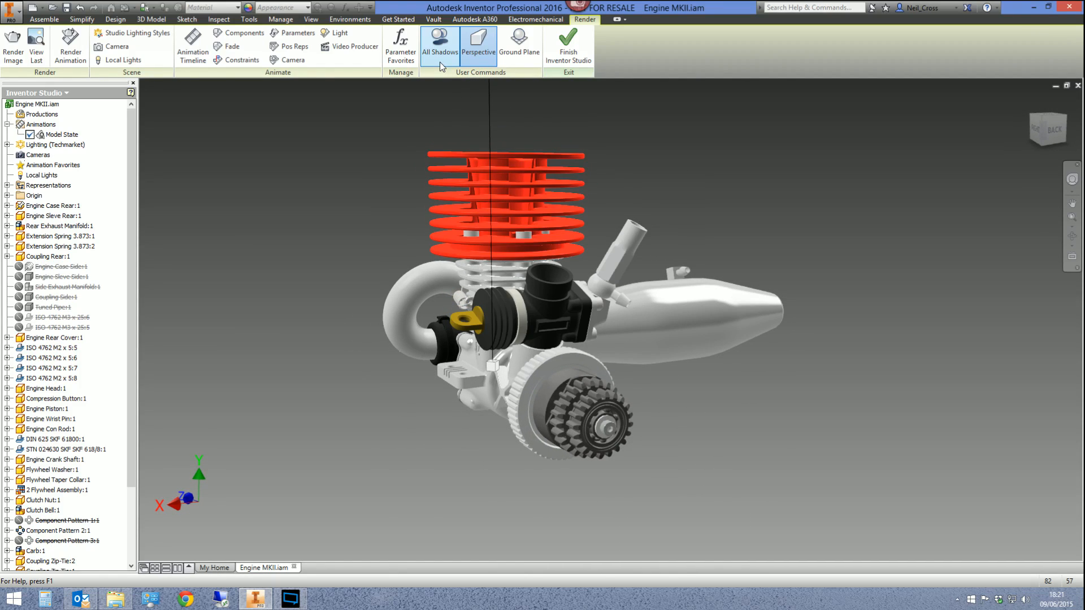
# - Turn on all shadows for the engine display, covering ground, object and ambient shadows
pyautogui.click(312, 21)
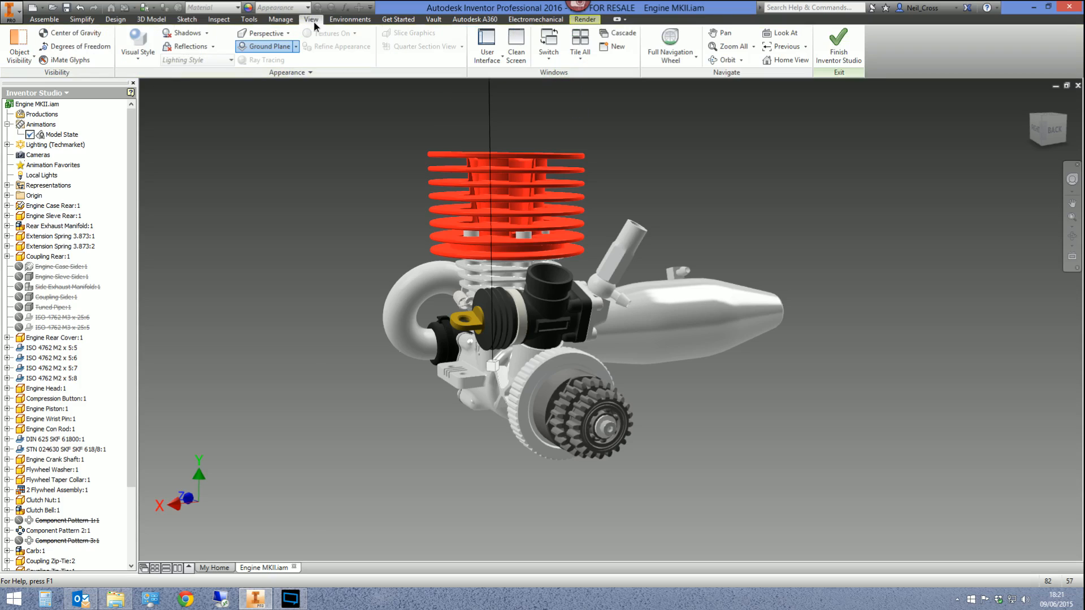
pyautogui.click(207, 33)
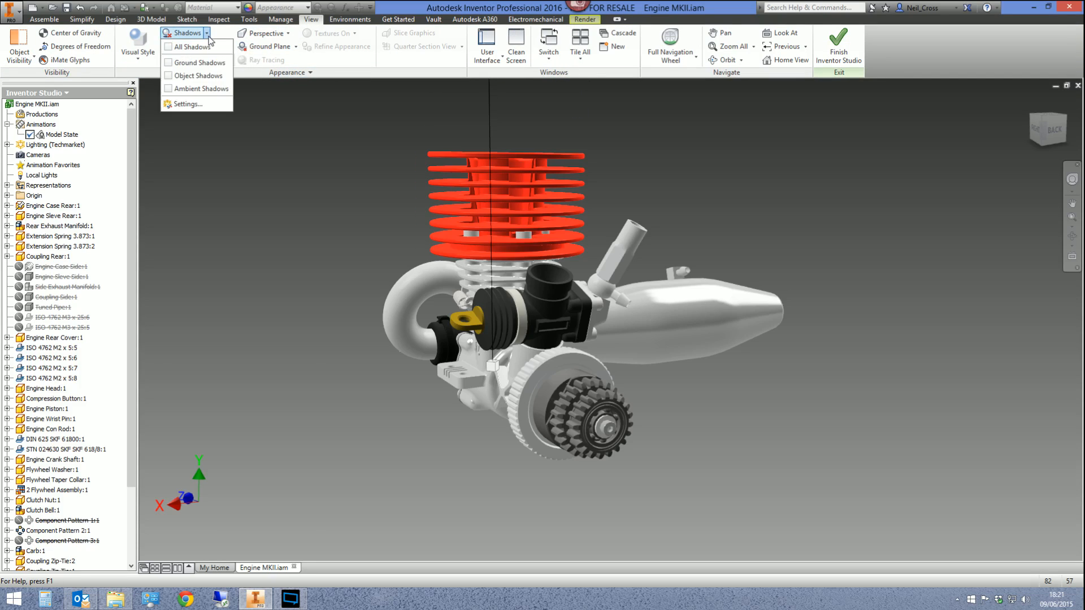
pyautogui.click(191, 47)
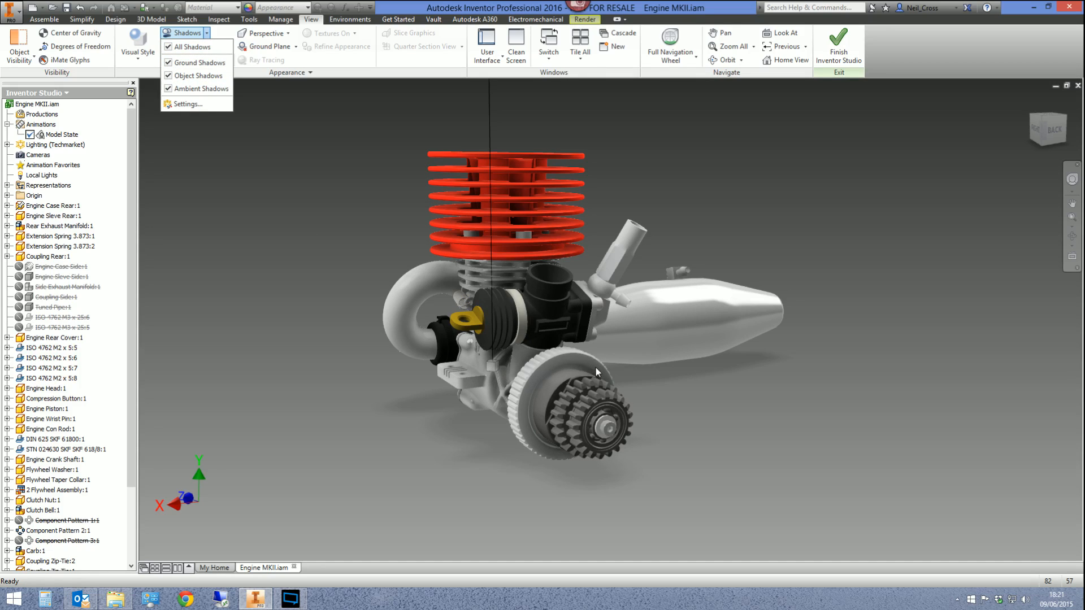
# - Set the Default lighting style's shadow density to 47 and slightly raise its shadow softness and ambient shadows
pyautogui.click(195, 104)
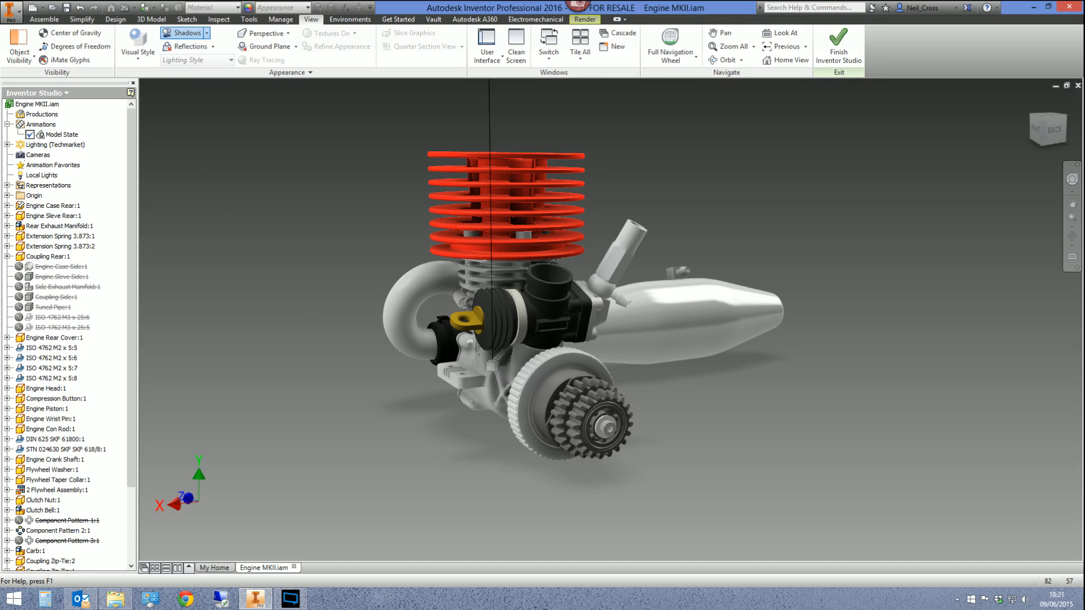
pyautogui.moveTo(82, 22); pyautogui.dragTo(551, 117)
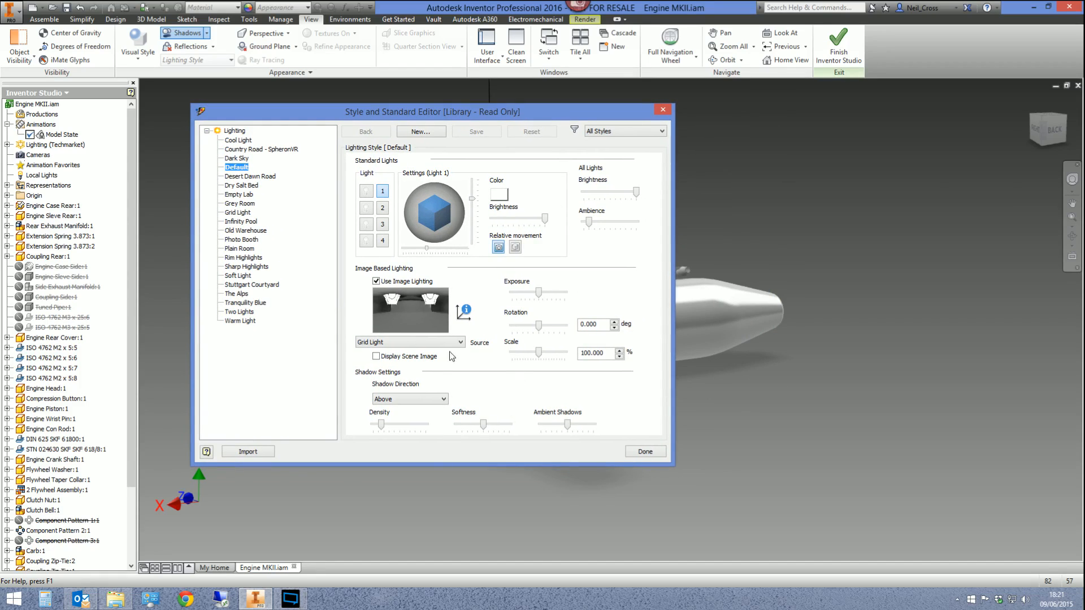
pyautogui.moveTo(440, 113); pyautogui.dragTo(809, 93)
pyautogui.moveTo(751, 405); pyautogui.dragTo(765, 404)
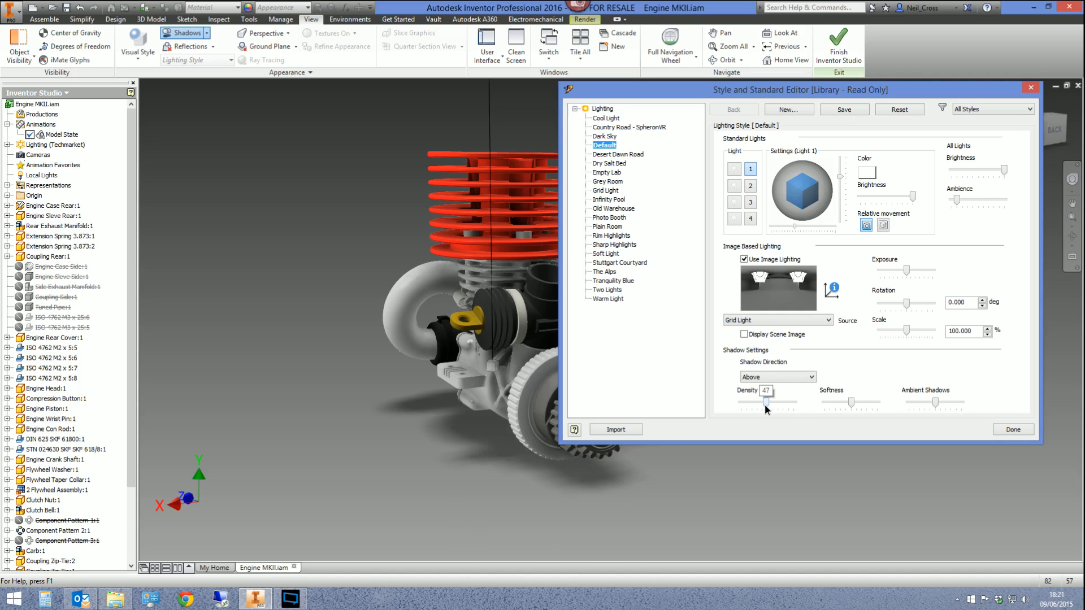
pyautogui.moveTo(935, 402)
pyautogui.mouseDown()
pyautogui.moveTo(948, 402)
pyautogui.moveTo(939, 404)
pyautogui.mouseUp()
pyautogui.moveTo(857, 406)
pyautogui.mouseDown()
pyautogui.moveTo(877, 407)
pyautogui.moveTo(866, 405)
pyautogui.mouseUp()
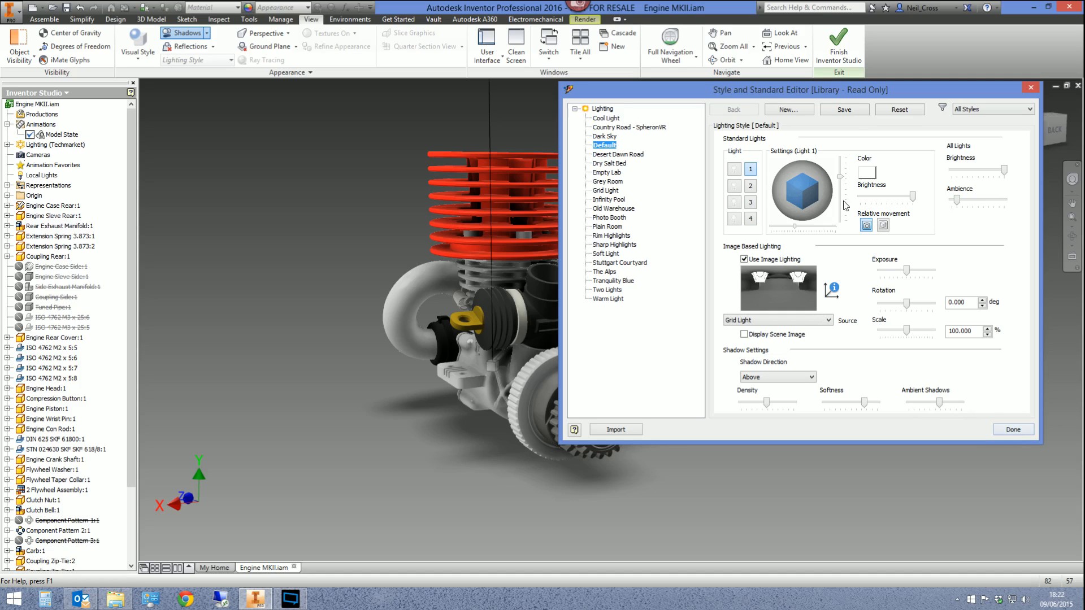
pyautogui.click(1013, 429)
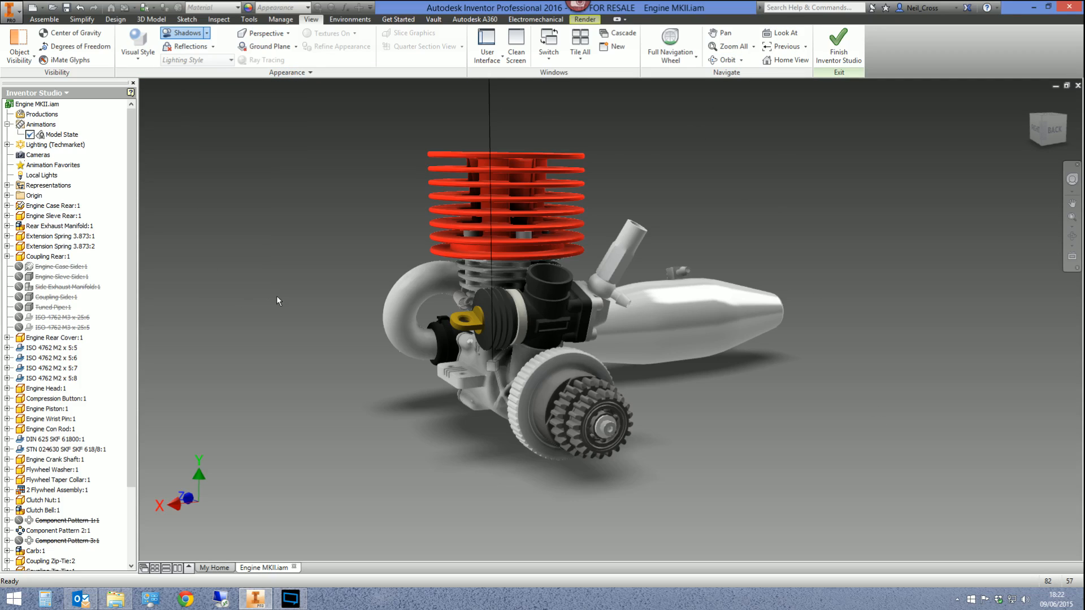
# - Try out ground reflections beneath the engine and switch them off again
pyautogui.click(180, 46)
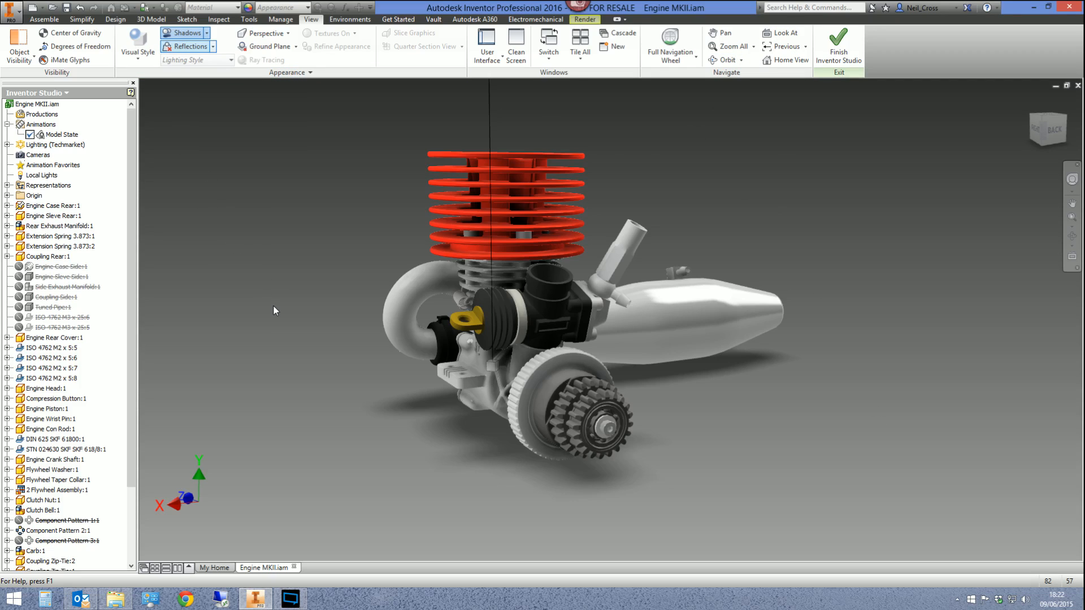
pyautogui.moveTo(553, 371); pyautogui.dragTo(577, 401, button='middle')
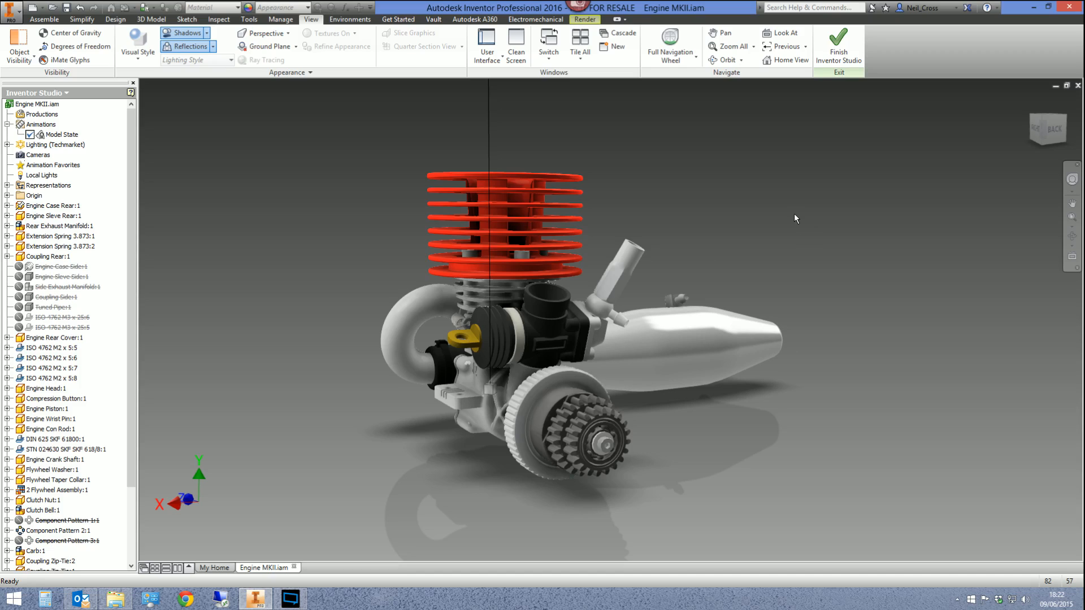
pyautogui.click(186, 47)
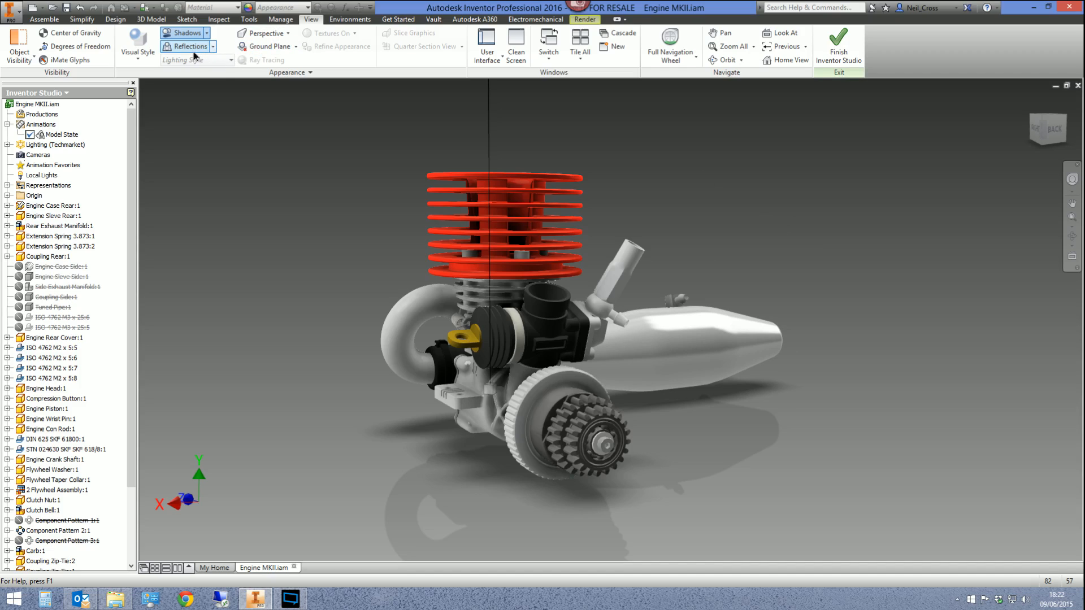
# - Apply the Realistic visual style to the engine and check it from the exhaust side
pyautogui.click(136, 60)
pyautogui.click(148, 79)
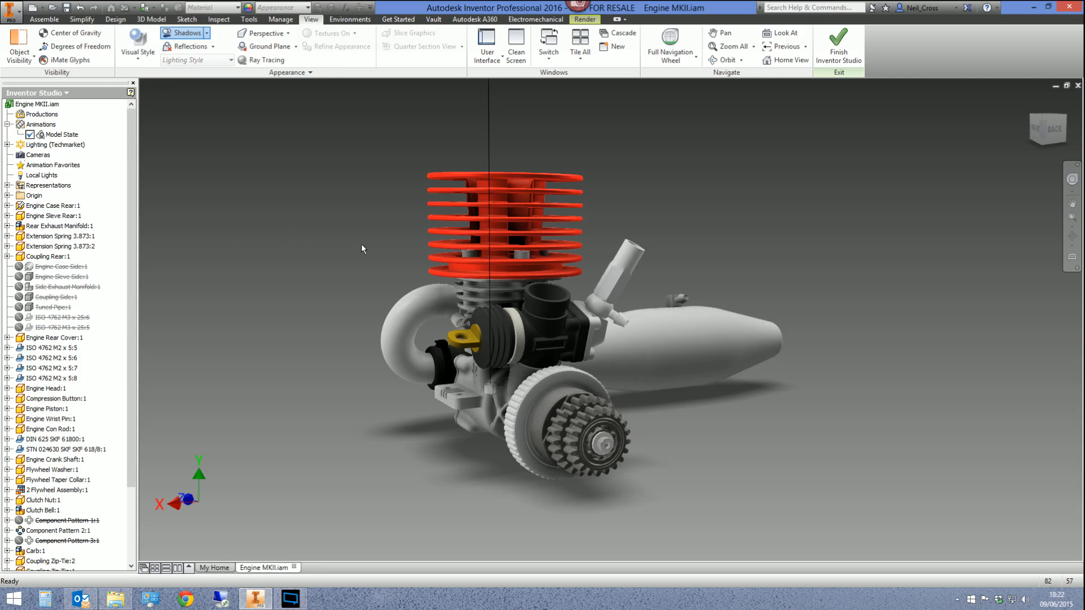
pyautogui.moveTo(463, 311)
pyautogui.keyDown('shift'); pyautogui.mouseDown(button='middle')
pyautogui.moveTo(574, 309)
pyautogui.moveTo(717, 438)
pyautogui.mouseUp(button='middle'); pyautogui.keyUp('shift')
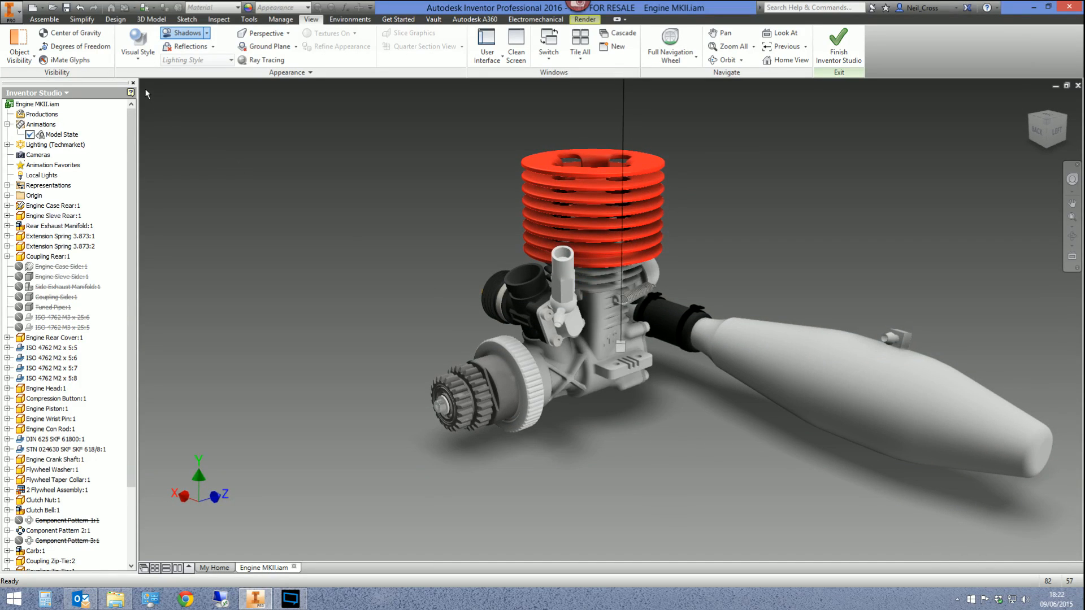
pyautogui.click(145, 65)
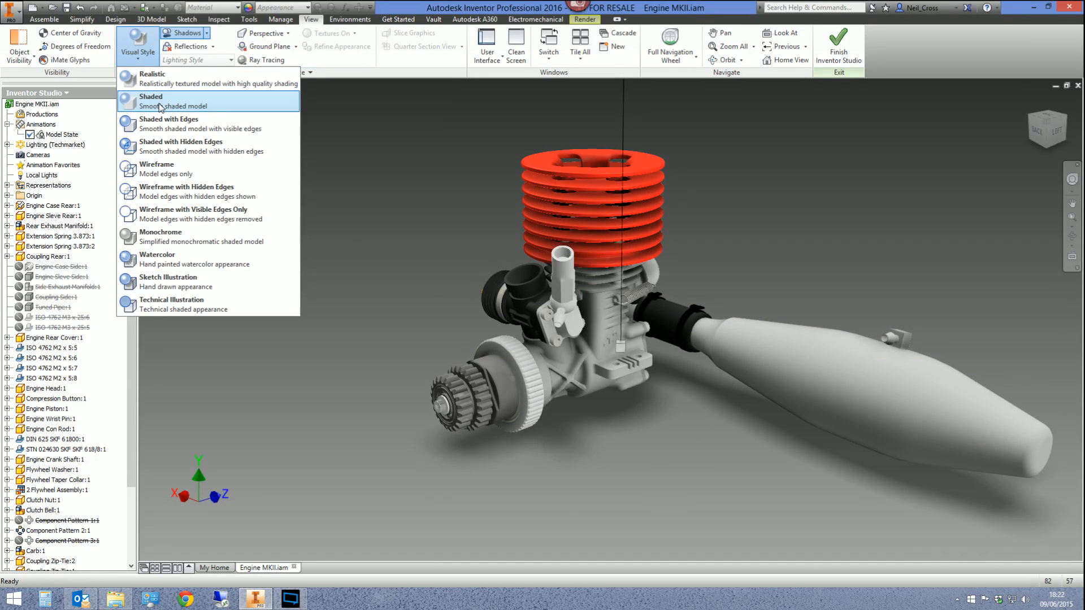
pyautogui.click(320, 94)
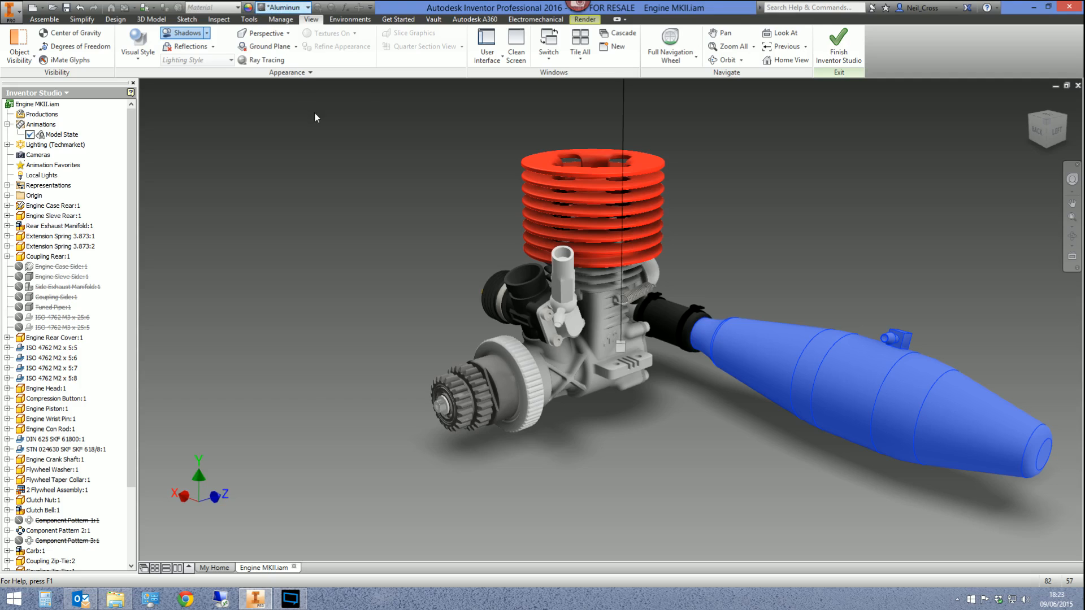
# - Apply the Chrome - Polished appearance to the tuned pipe and look over the neighbouring chrome appearances
pyautogui.click(284, 11)
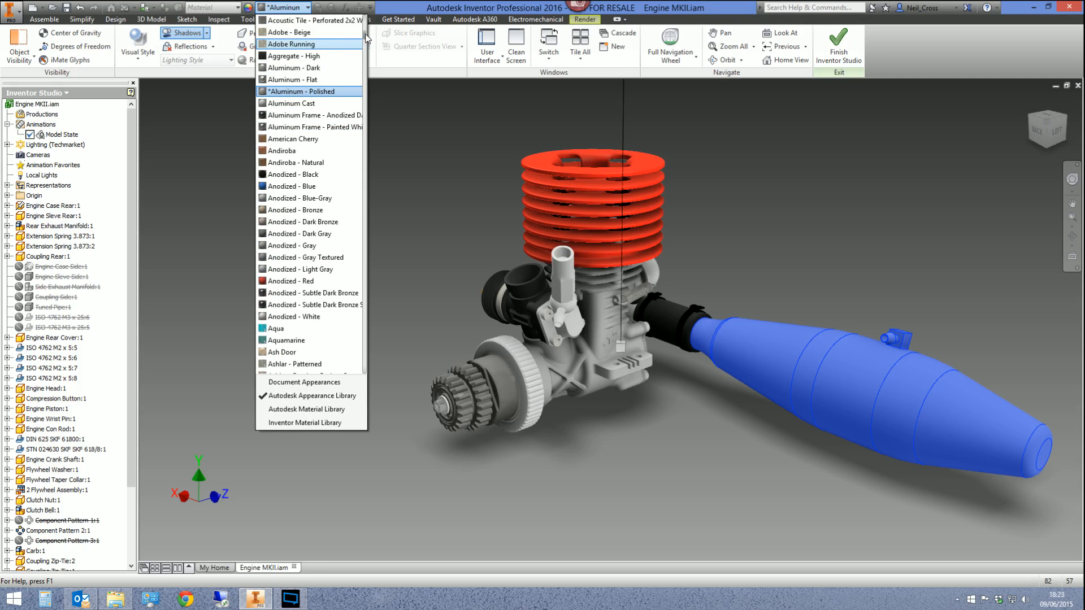
pyautogui.scroll(2, 366, 36)
pyautogui.moveTo(366, 36); pyautogui.dragTo(359, 83)
pyautogui.scroll(-6, 365, 216)
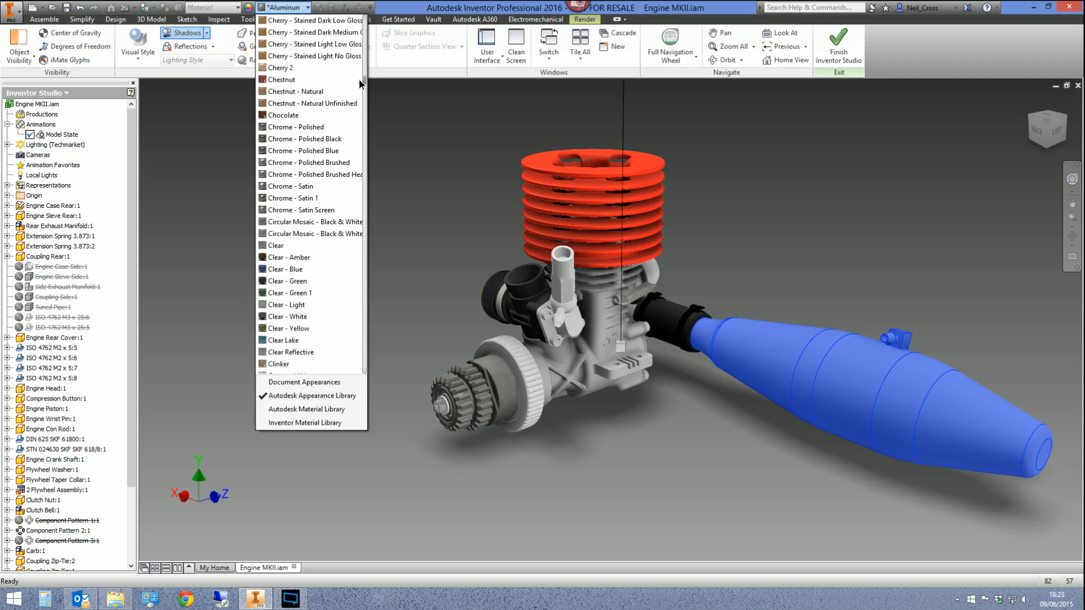
pyautogui.click(303, 127)
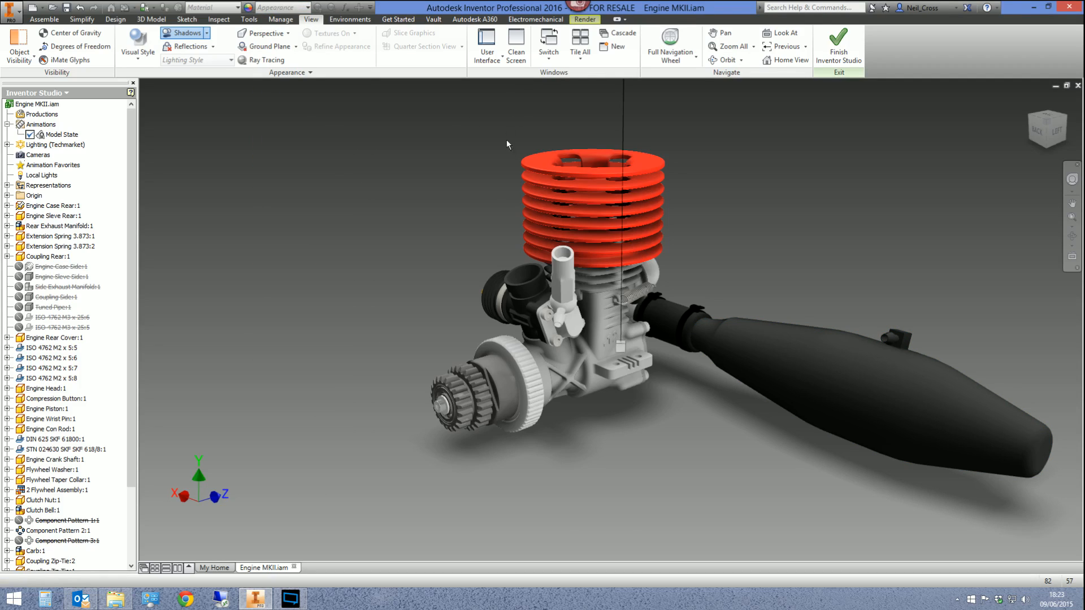
pyautogui.click(772, 337)
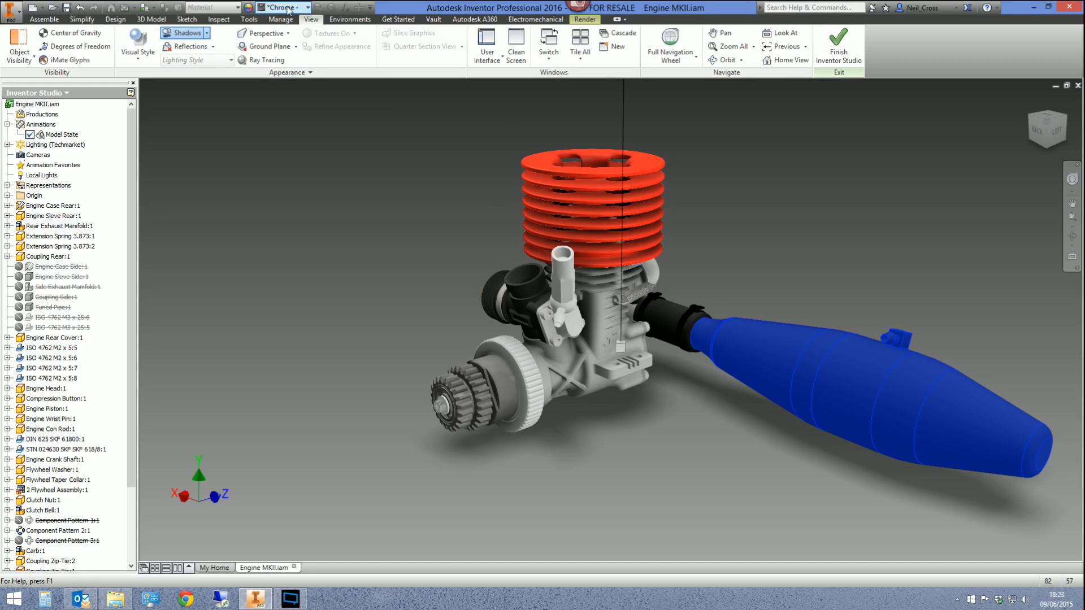
pyautogui.click(288, 11)
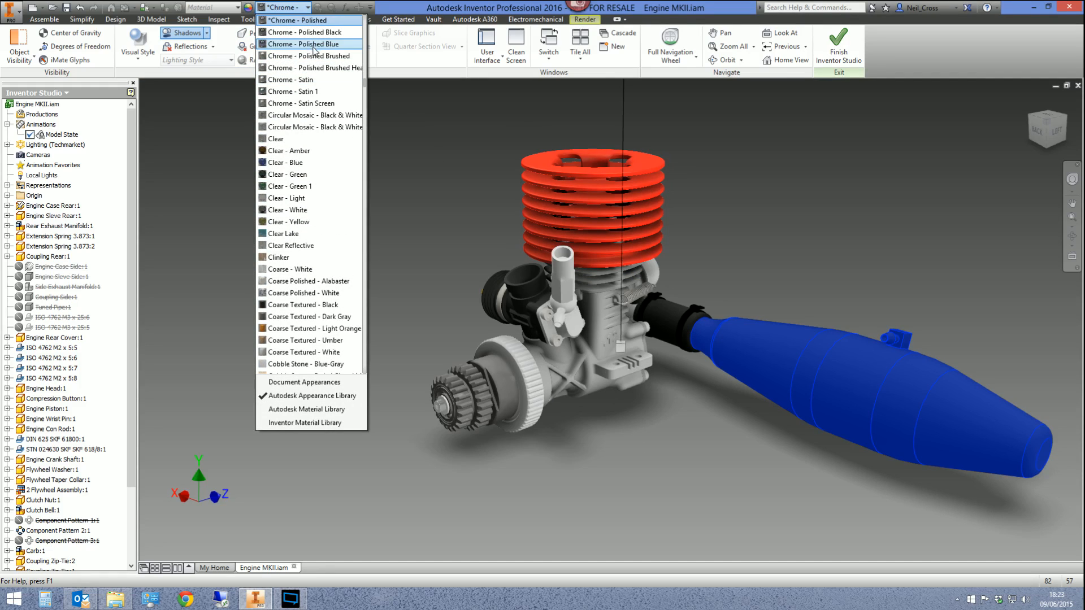
pyautogui.click(301, 104)
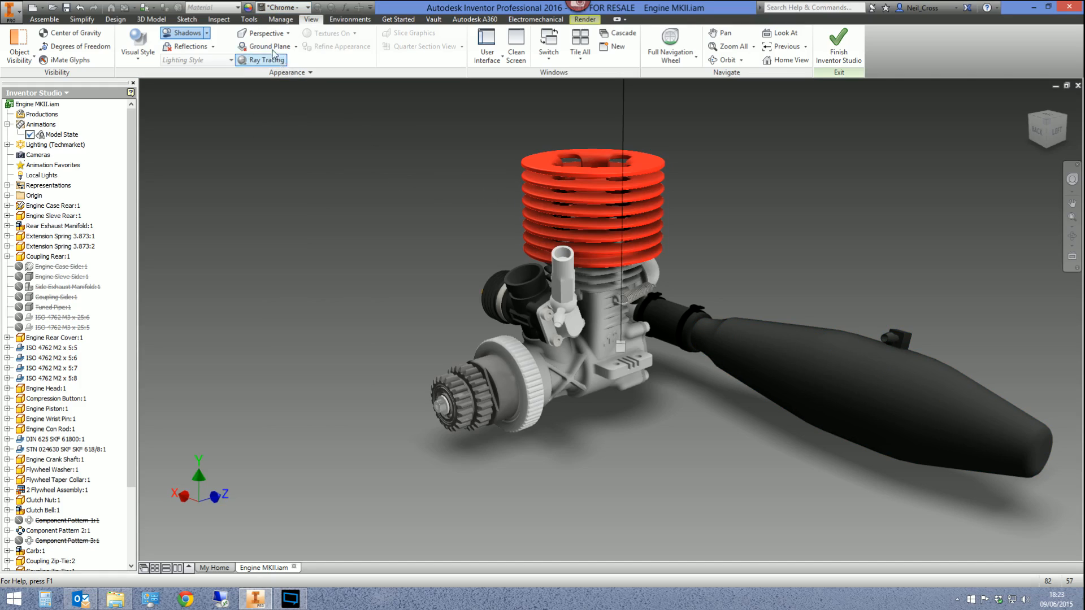
# - Switch the engine to another visual style and restore the Realistic style
pyautogui.click(138, 44)
pyautogui.click(168, 120)
pyautogui.click(138, 44)
pyautogui.click(164, 65)
pyautogui.click(756, 366)
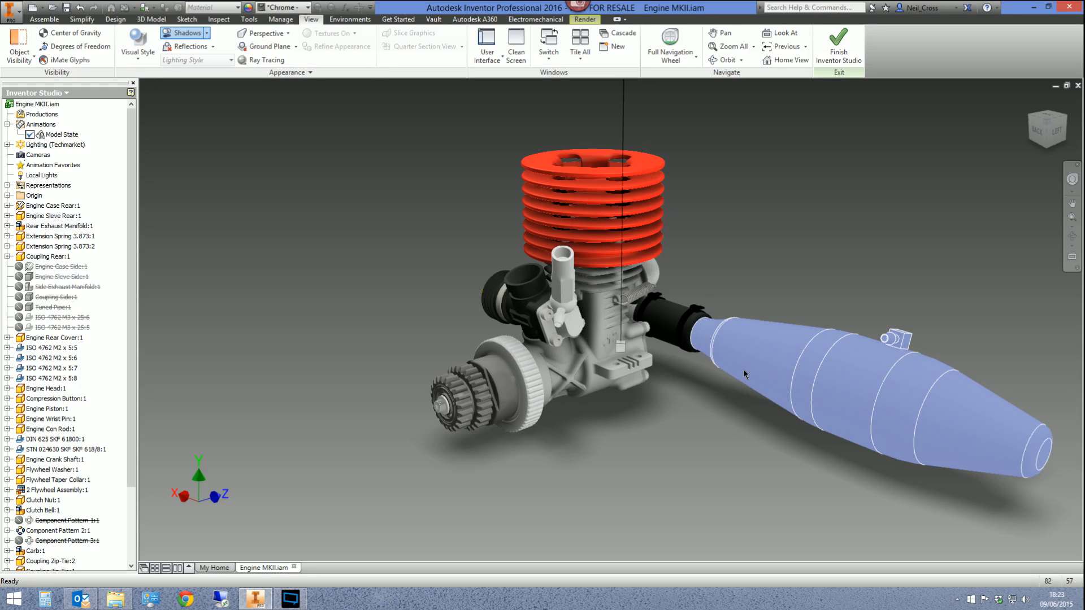
pyautogui.moveTo(743, 374); pyautogui.dragTo(315, 126, button='right')
pyautogui.click(503, 322)
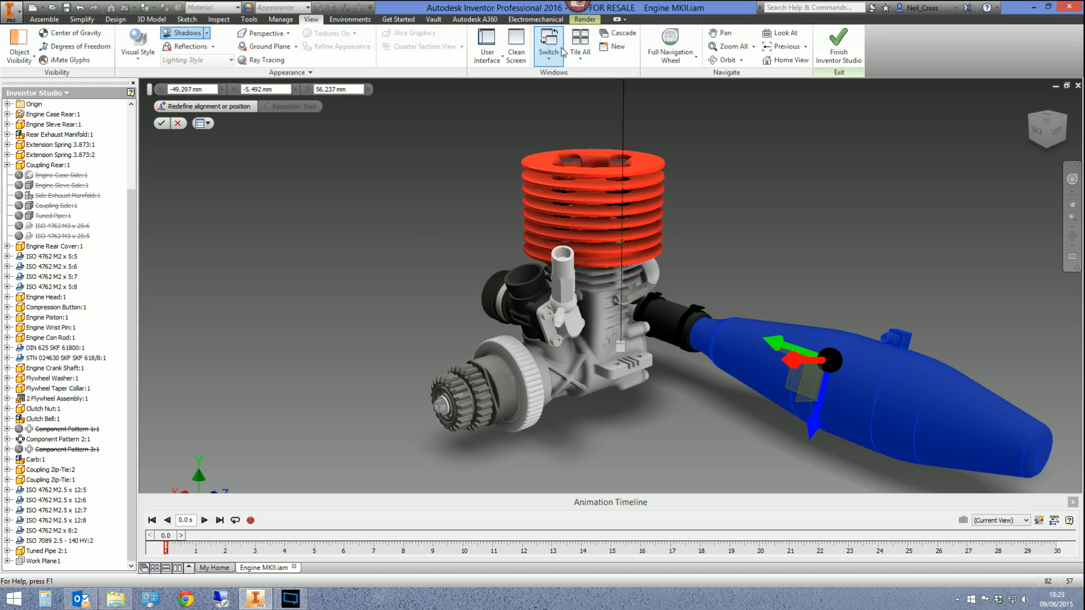
# - Leave Inventor Studio and check the tuned pipe's part-level appearance by editing it in place, returning to the assembly without a change
pyautogui.click(839, 45)
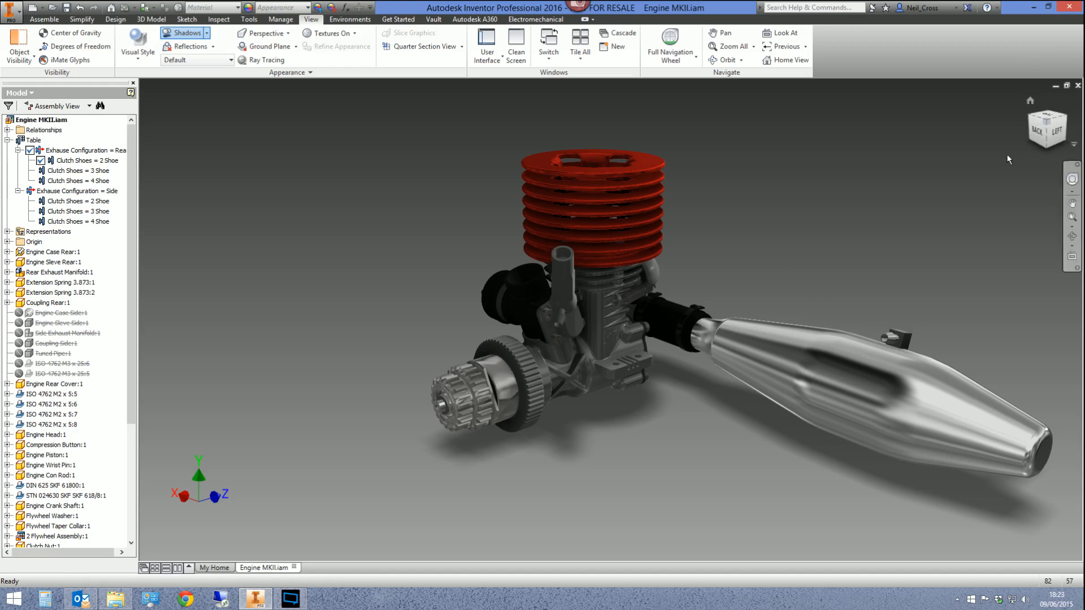
pyautogui.doubleClick(843, 359)
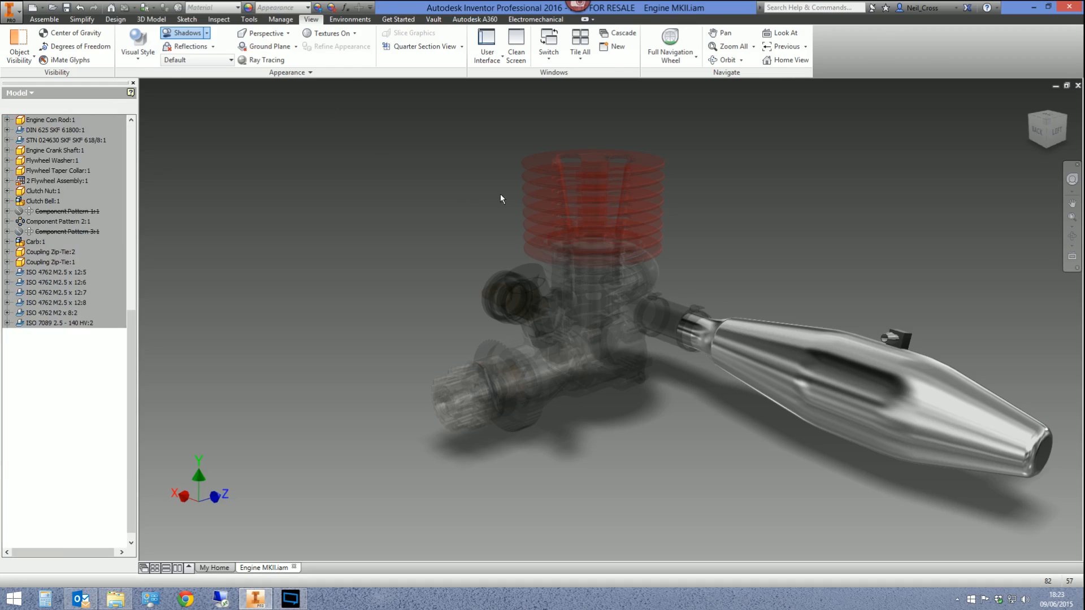
pyautogui.moveTo(769, 329); pyautogui.dragTo(571, 283, button='middle')
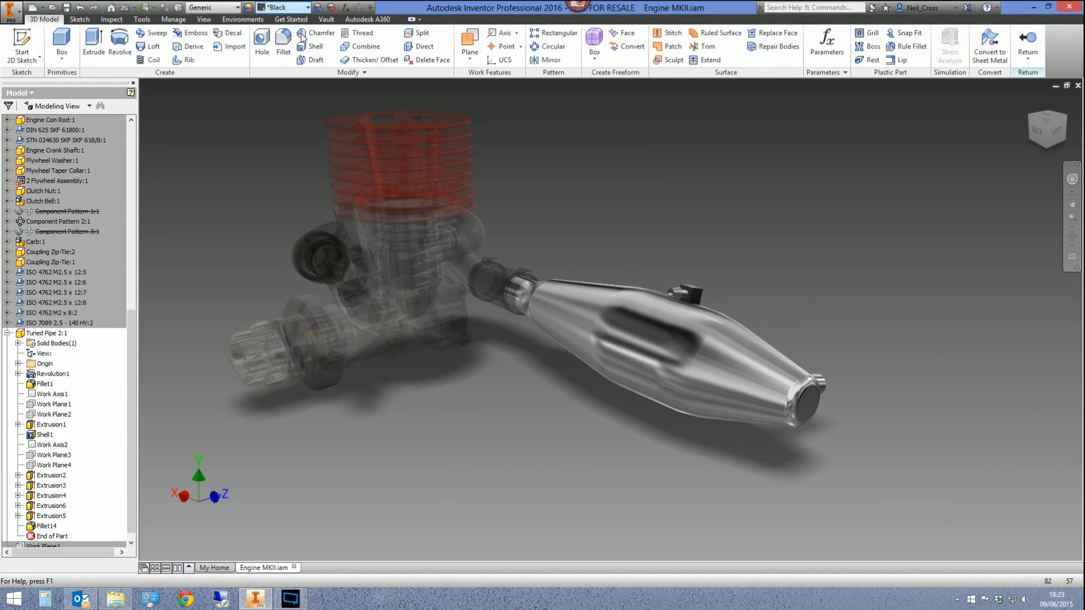
pyautogui.click(282, 7)
pyautogui.scroll(10, 367, 22)
pyautogui.moveTo(366, 22); pyautogui.dragTo(366, 14)
pyautogui.click(345, 21)
pyautogui.click(1027, 43)
# - Check which appearance the tuned pipe carries at assembly level
pyautogui.click(664, 319)
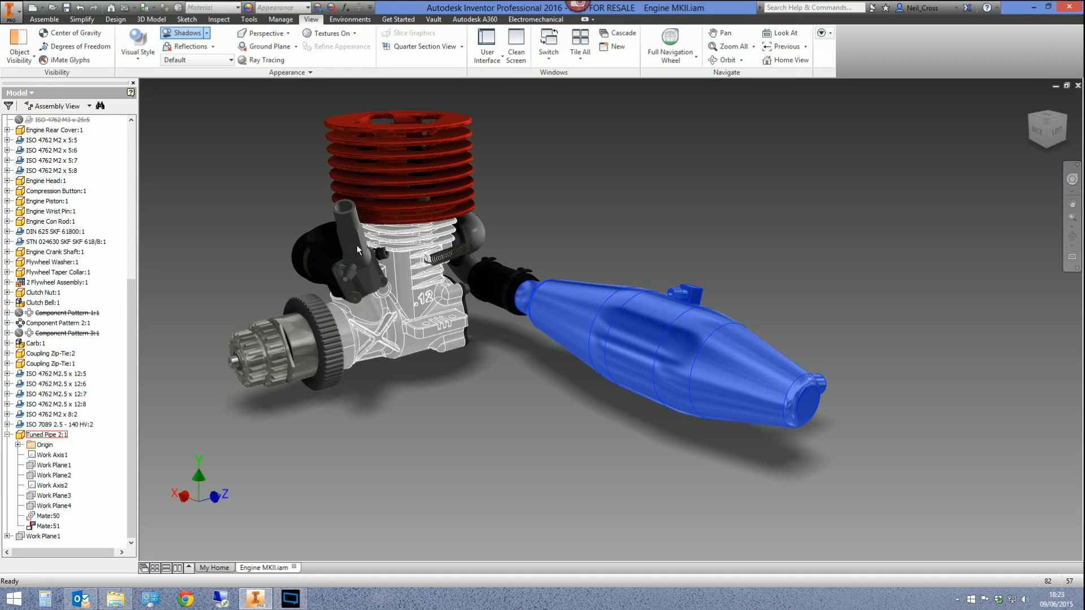
pyautogui.click(276, 8)
pyautogui.click(301, 52)
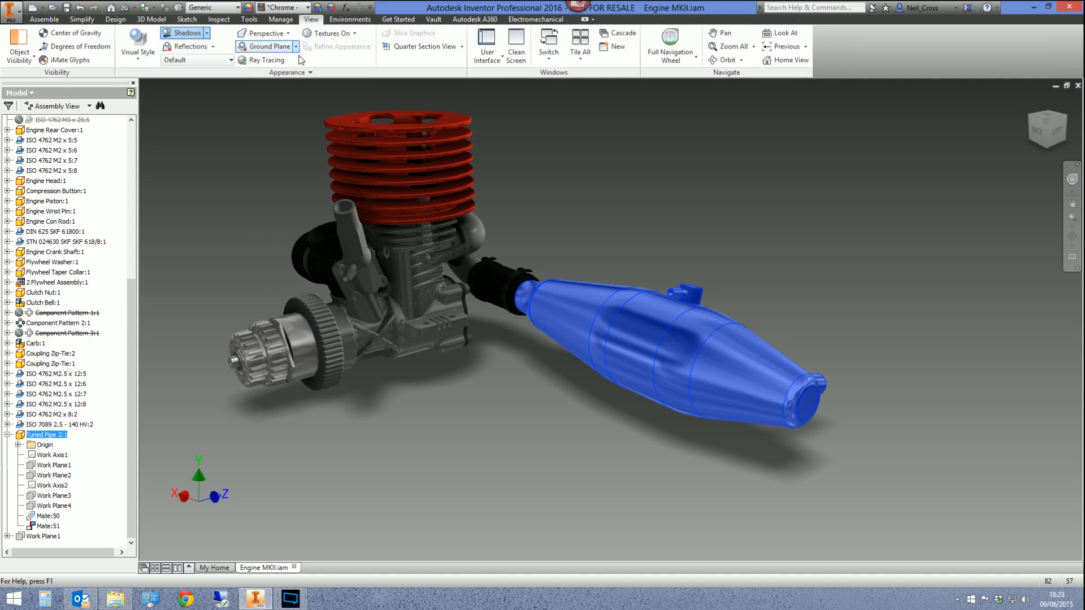
# - Enter Inventor Studio again and toggle all shadows off and back on
pyautogui.click(382, 21)
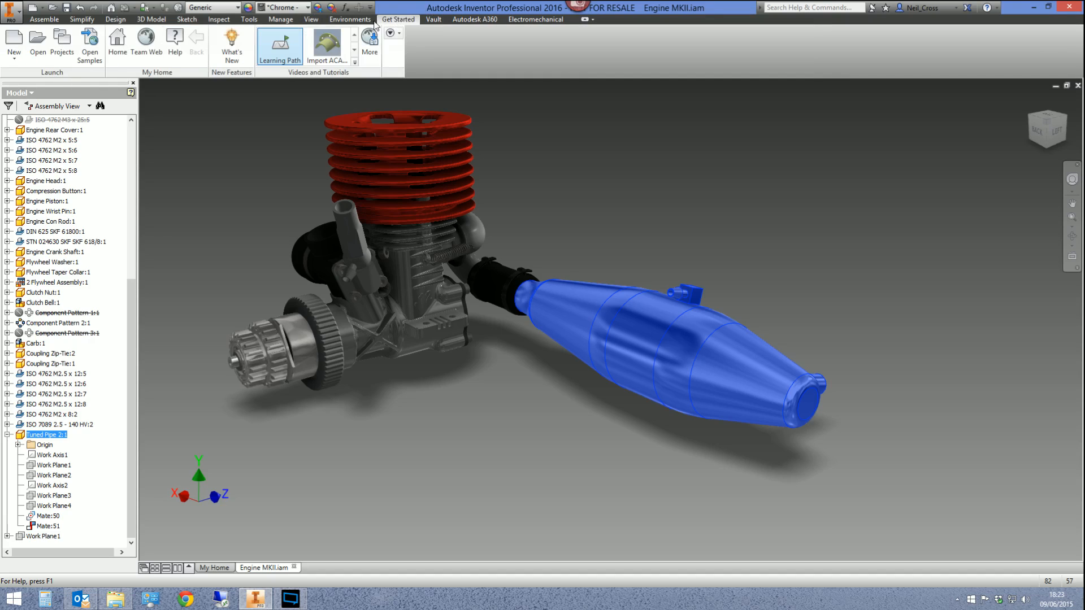
pyautogui.click(350, 19)
pyautogui.click(112, 57)
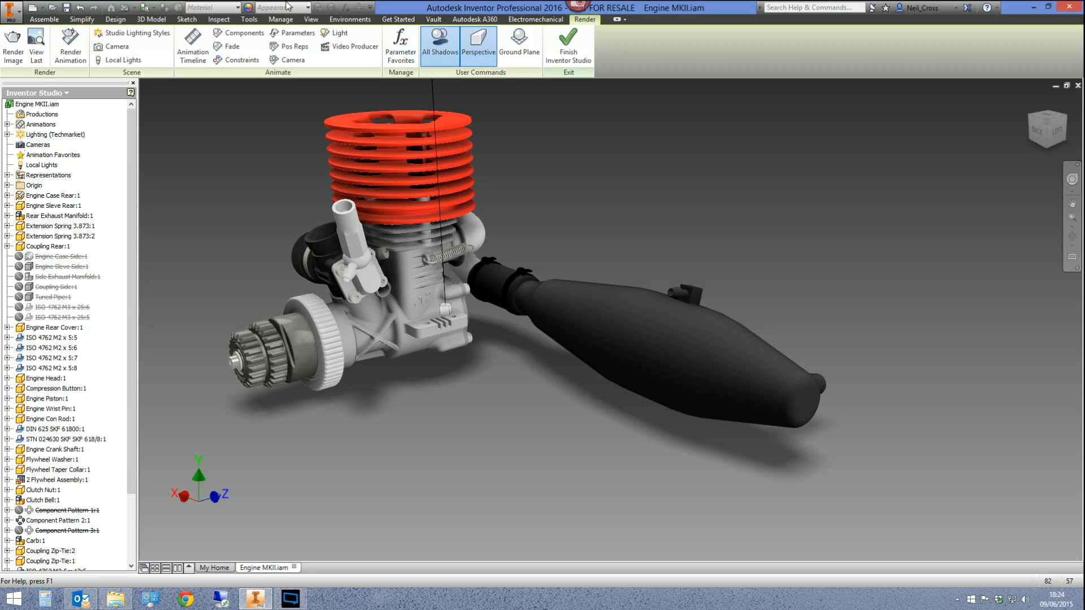
pyautogui.click(434, 46)
pyautogui.click(440, 51)
# - Inspect the appearance assigned to the tuned pipe within the studio environment and clear the selection
pyautogui.click(598, 312)
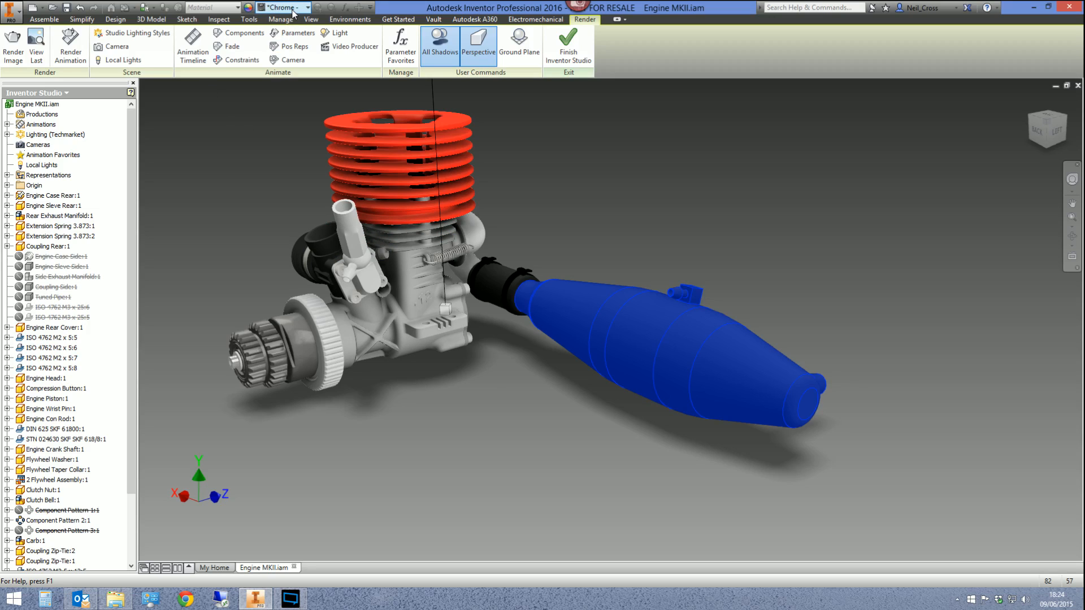
pyautogui.click(294, 11)
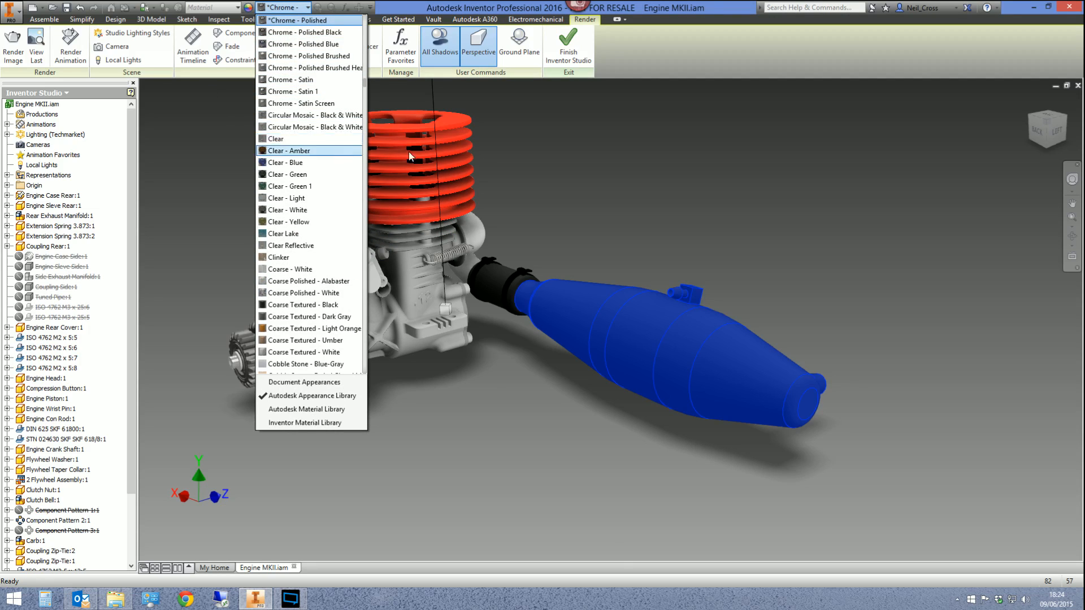
pyautogui.click(656, 181)
pyautogui.click(657, 183)
# - Test-render the current view at 800 × 600 with the Techmarket lighting style and close the render without saving
pyautogui.click(13, 49)
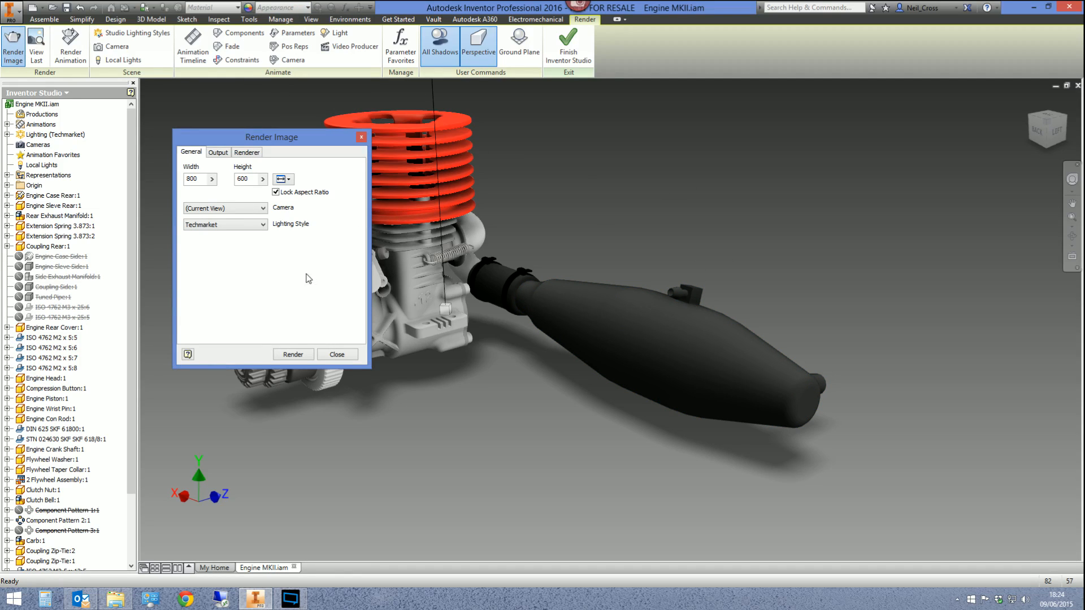
pyautogui.click(292, 354)
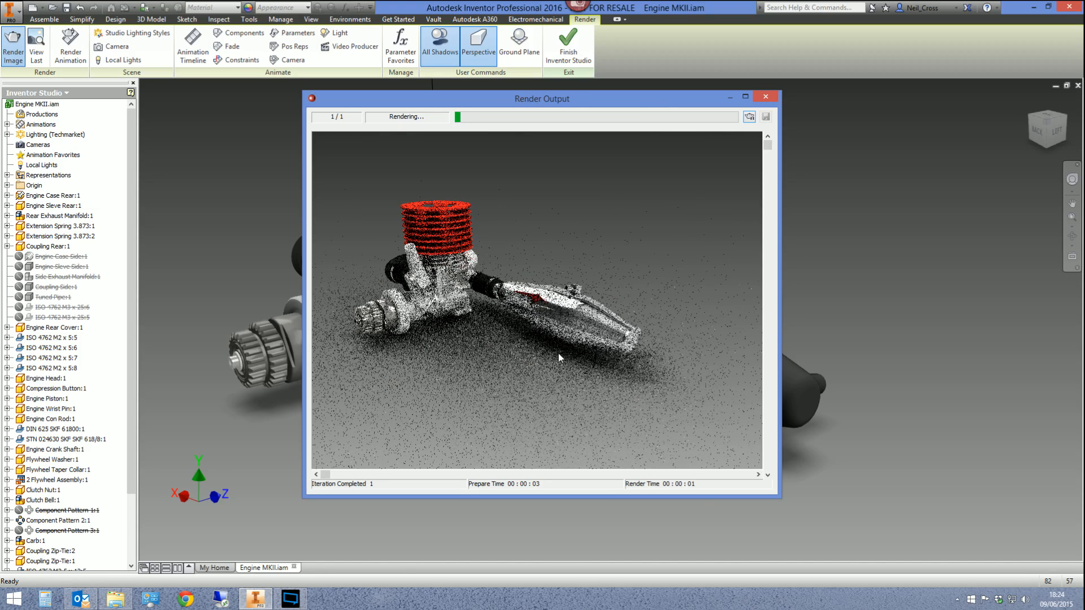
pyautogui.click(765, 97)
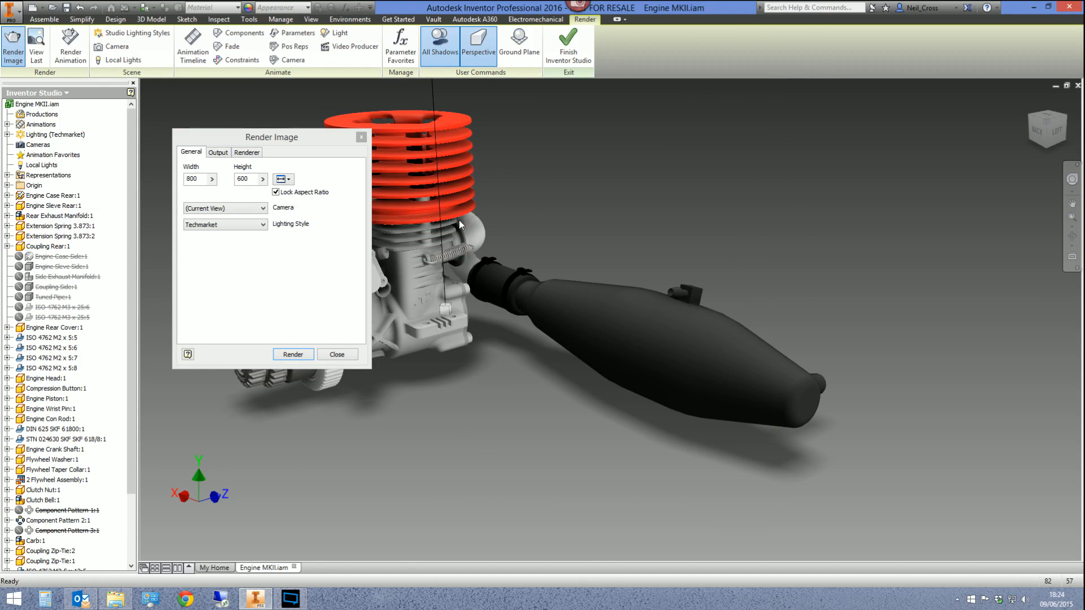
pyautogui.click(361, 138)
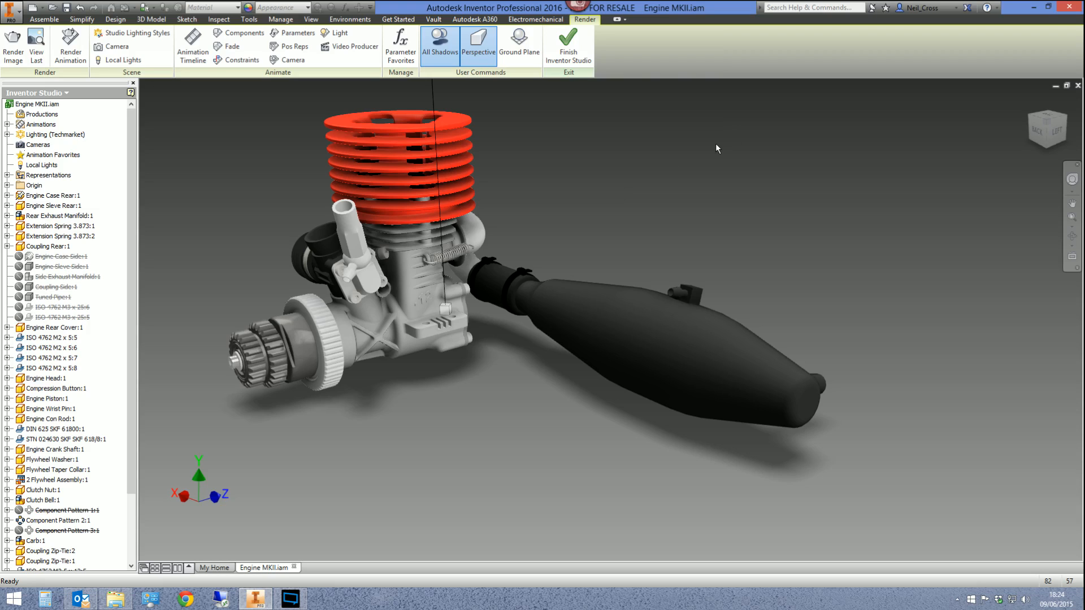
pyautogui.moveTo(598, 331); pyautogui.dragTo(654, 350, button='middle')
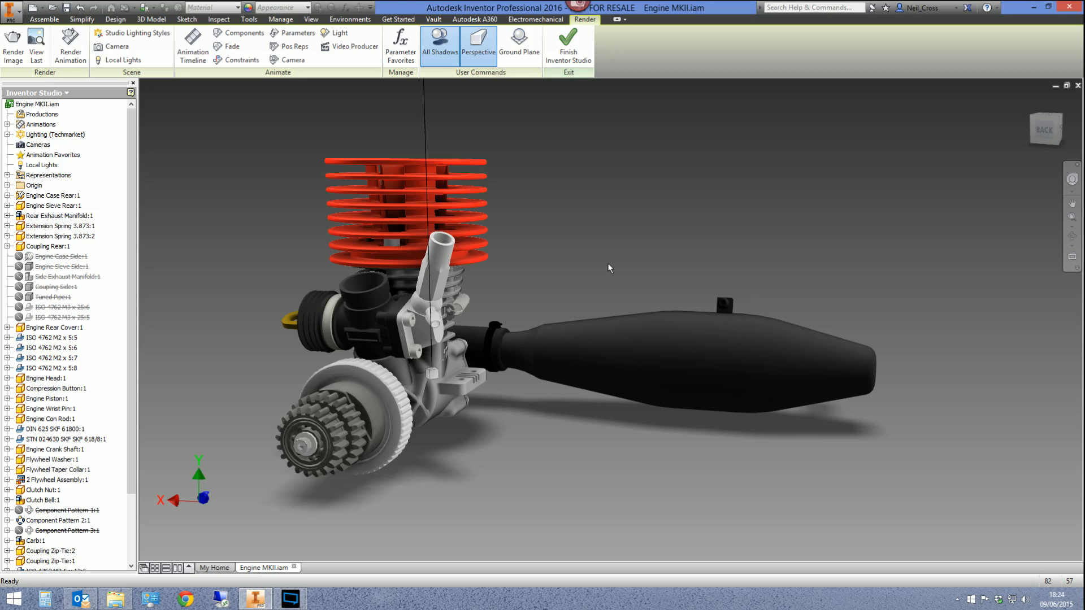
pyautogui.keyDown('shift'); pyautogui.moveTo(670, 319); pyautogui.dragTo(655, 243, button='middle'); pyautogui.keyUp('shift')
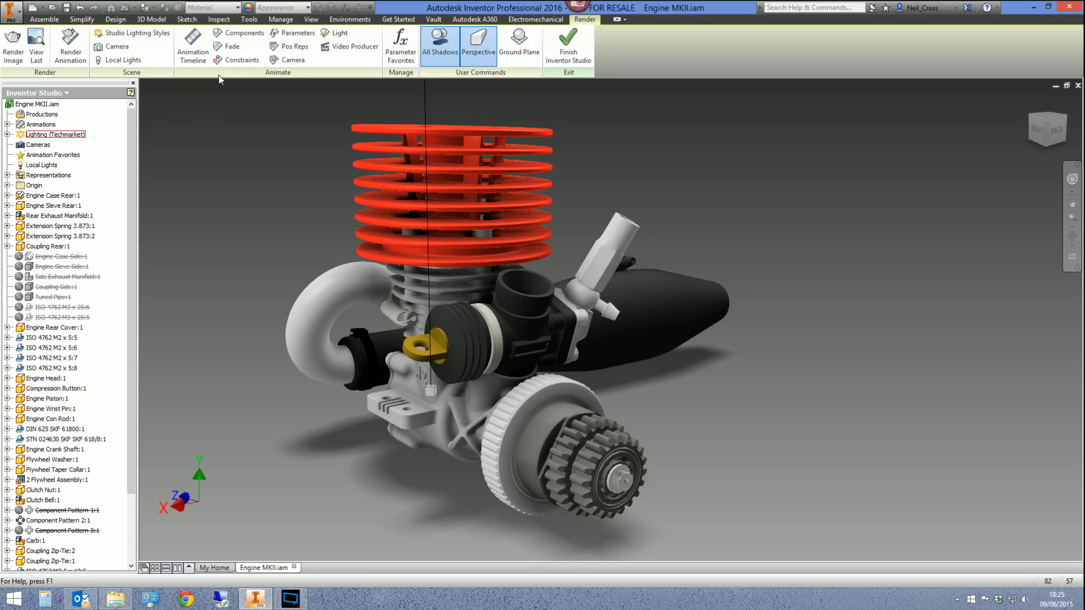
pyautogui.click(310, 19)
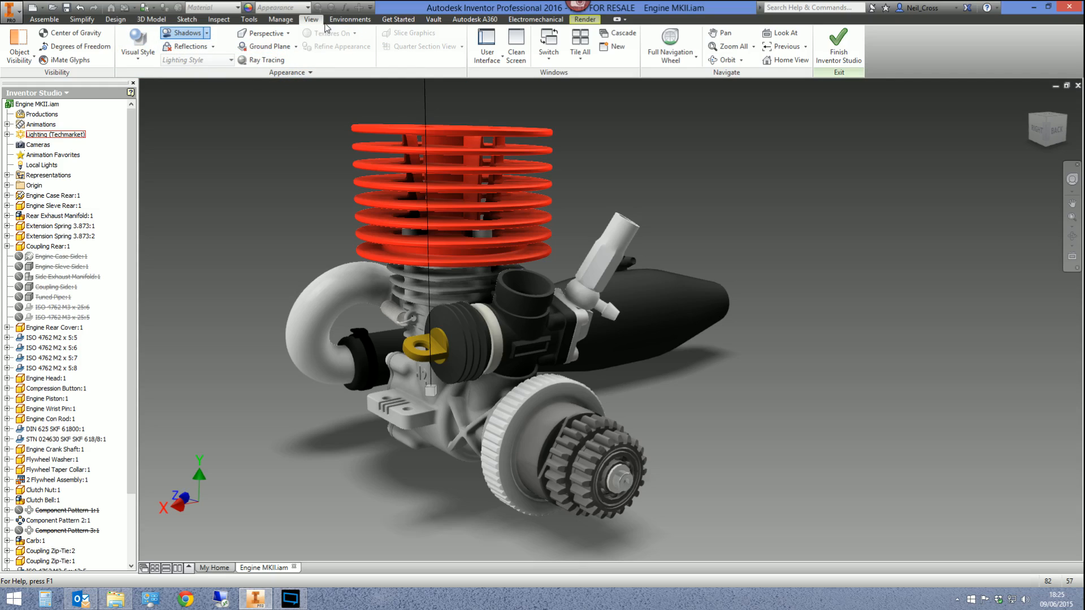
pyautogui.click(585, 20)
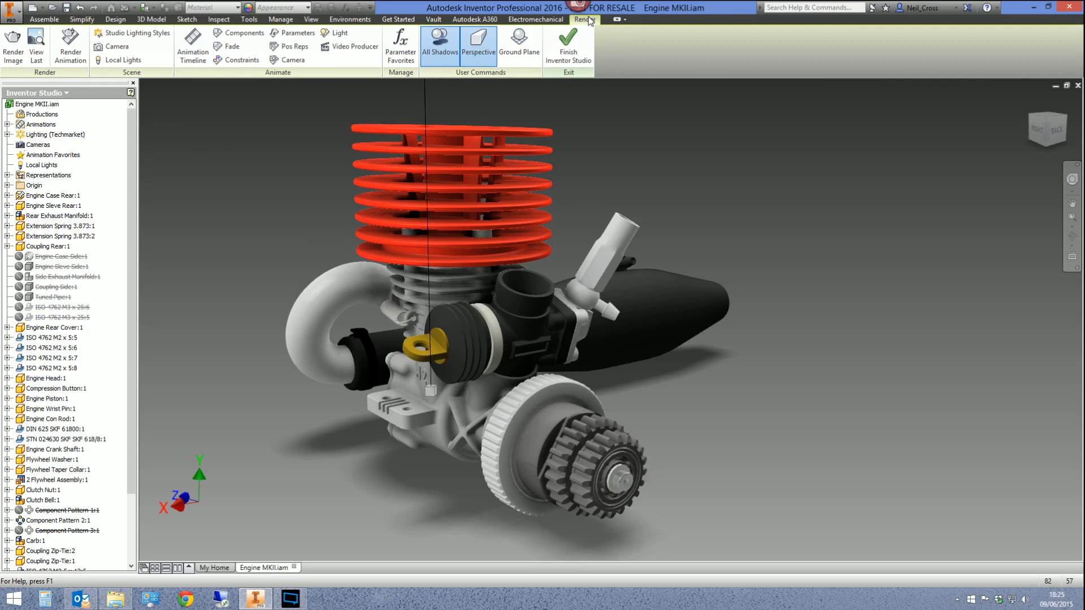
# - Browse the global studio lighting styles and make Photo Booth the active lighting style
pyautogui.click(124, 39)
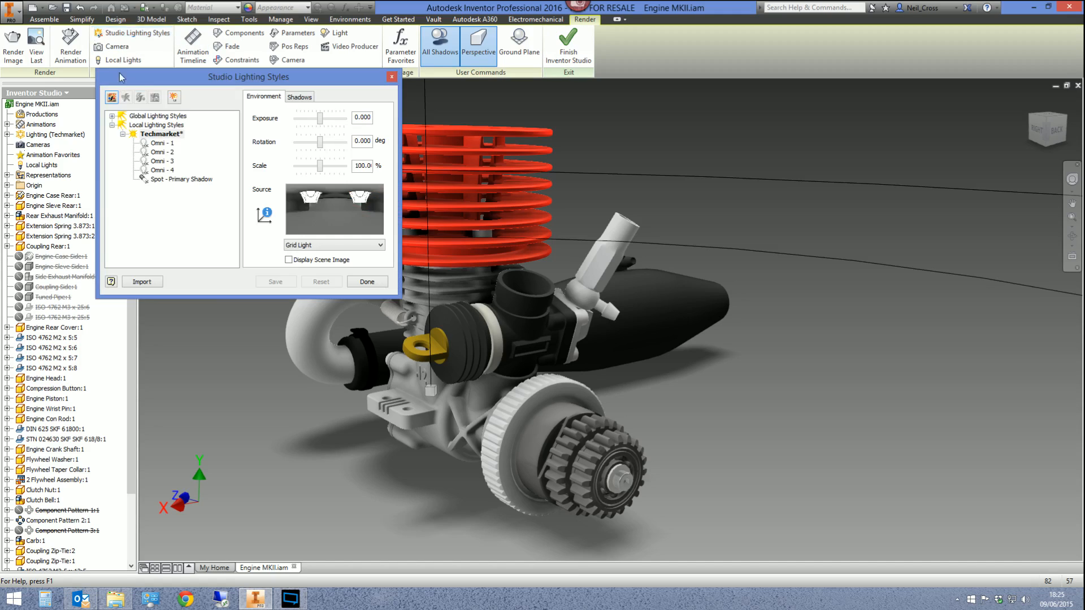
pyautogui.click(112, 125)
pyautogui.click(112, 118)
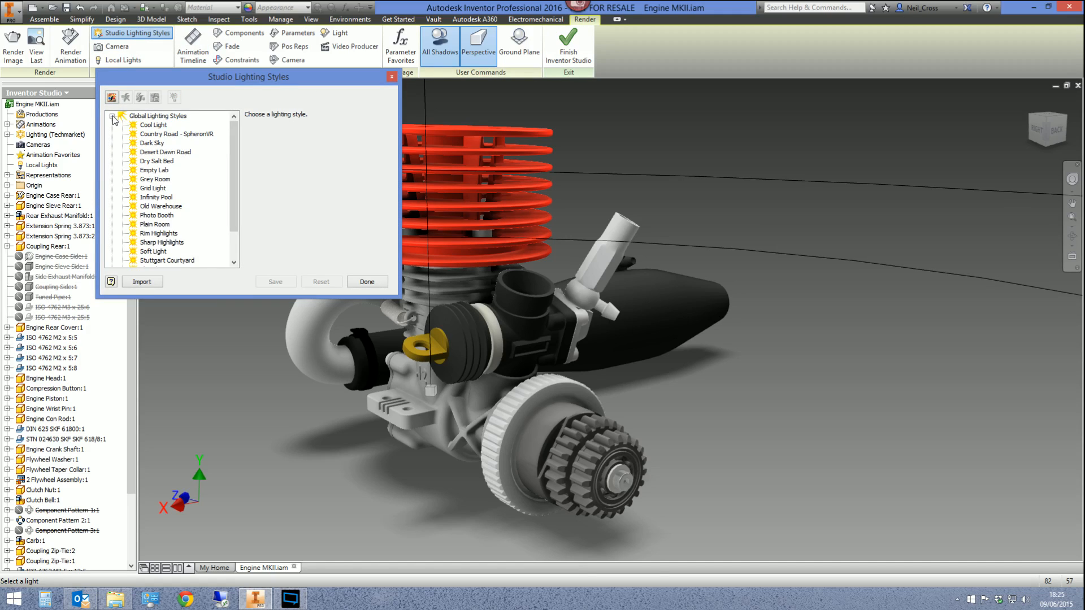
pyautogui.moveTo(233, 162)
pyautogui.mouseDown()
pyautogui.moveTo(225, 209)
pyautogui.moveTo(236, 148)
pyautogui.mouseUp()
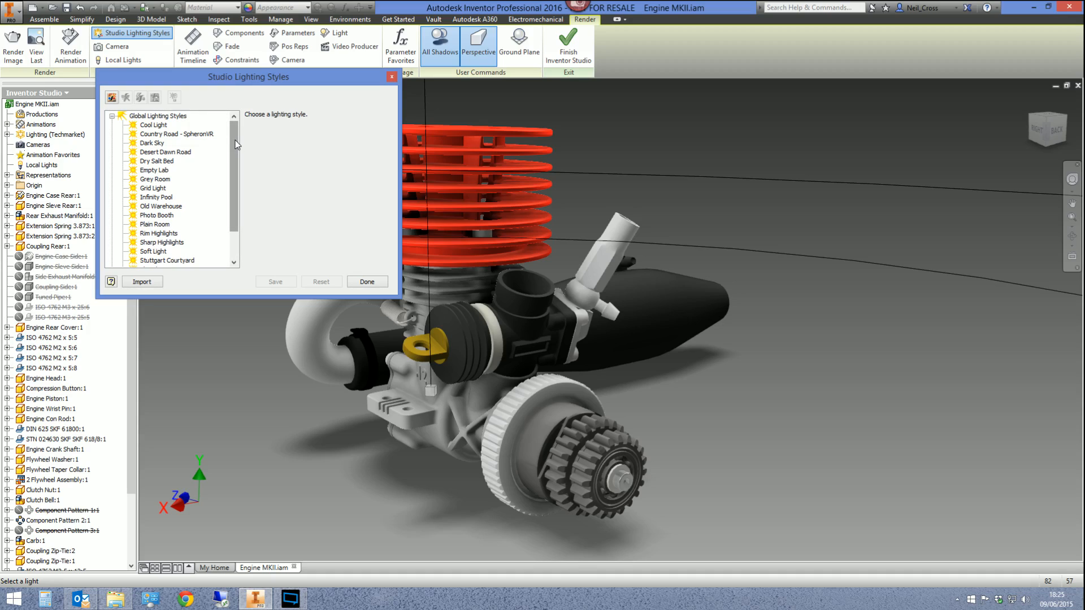
pyautogui.moveTo(235, 140); pyautogui.dragTo(232, 164)
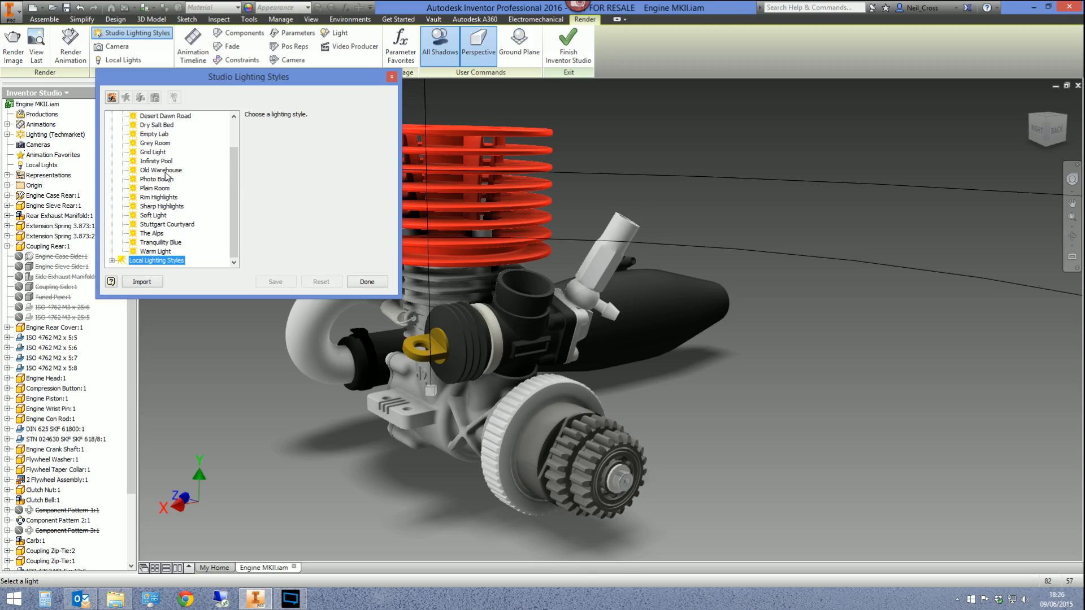
pyautogui.click(145, 181)
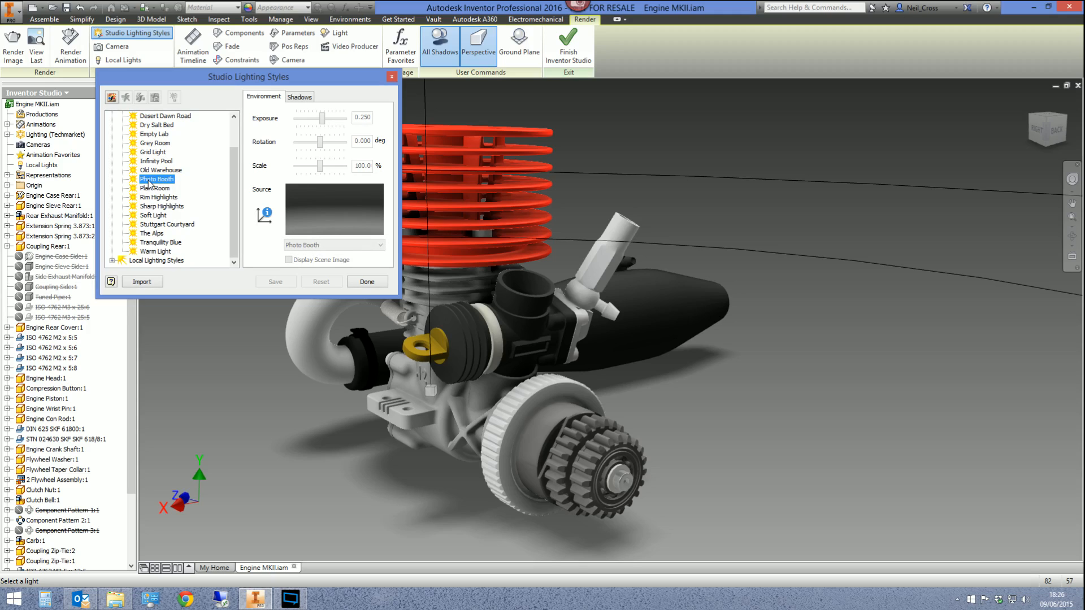
pyautogui.rightClick(148, 182)
pyautogui.click(168, 189)
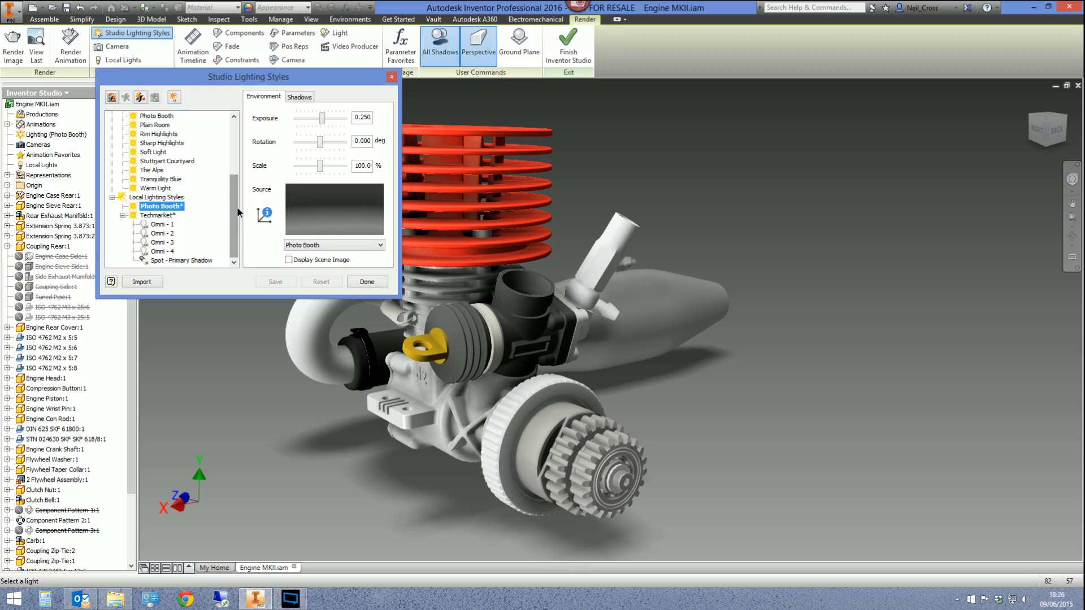
# - Try displaying the scene image for the local Photo Booth lighting style and switch it off again
pyautogui.scroll(1, 233, 192)
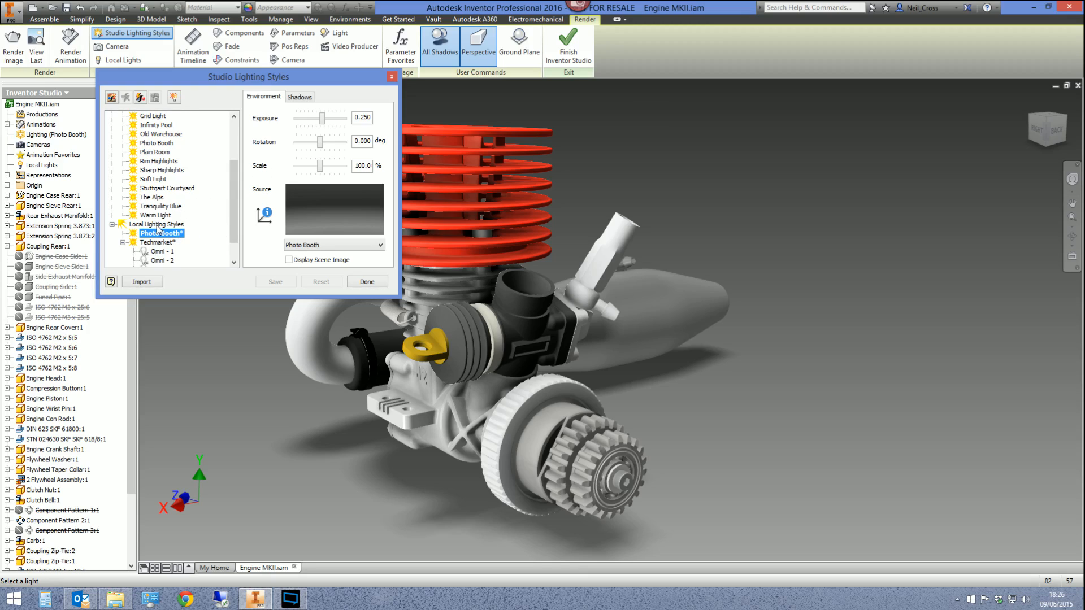
pyautogui.click(289, 260)
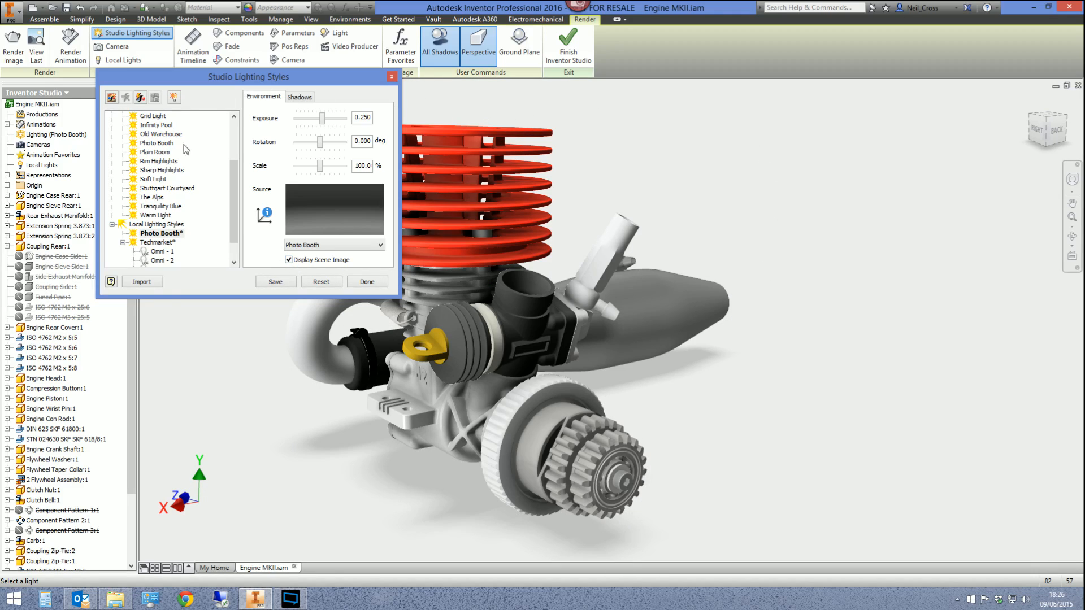
pyautogui.click(288, 260)
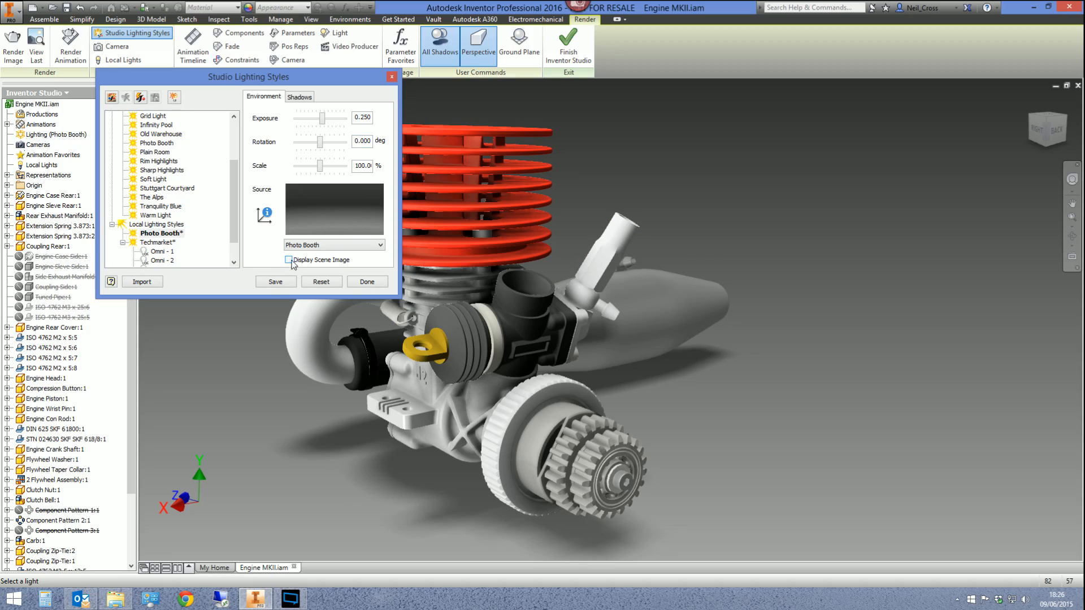
pyautogui.scroll(2, 232, 201)
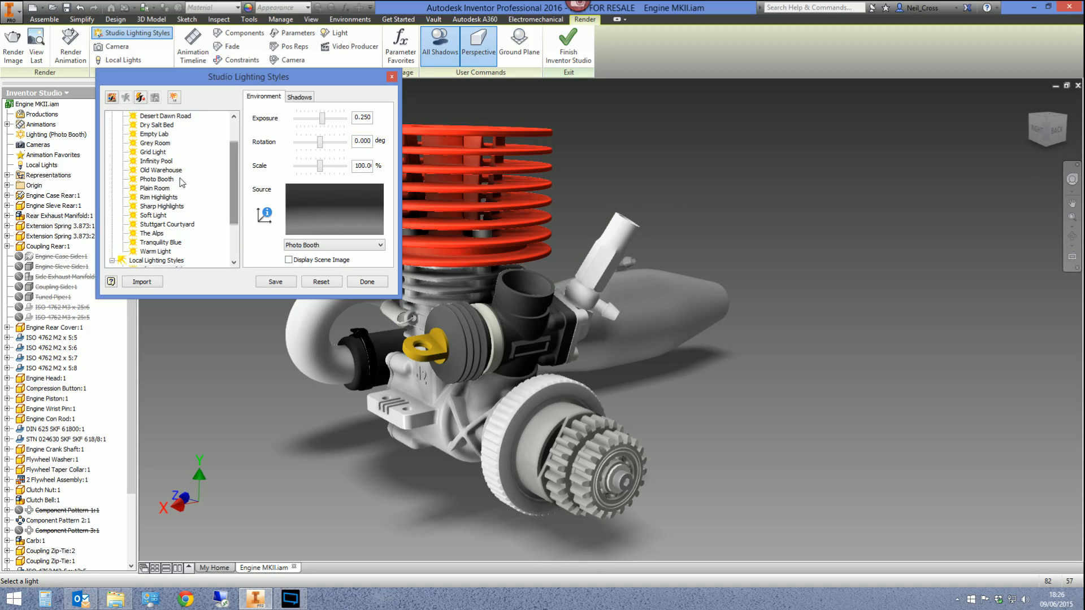
# - Make Old Warehouse the active lighting style without saving the Photo Booth changes, and check its reflections on the engine and tuned pipe
pyautogui.click(170, 170)
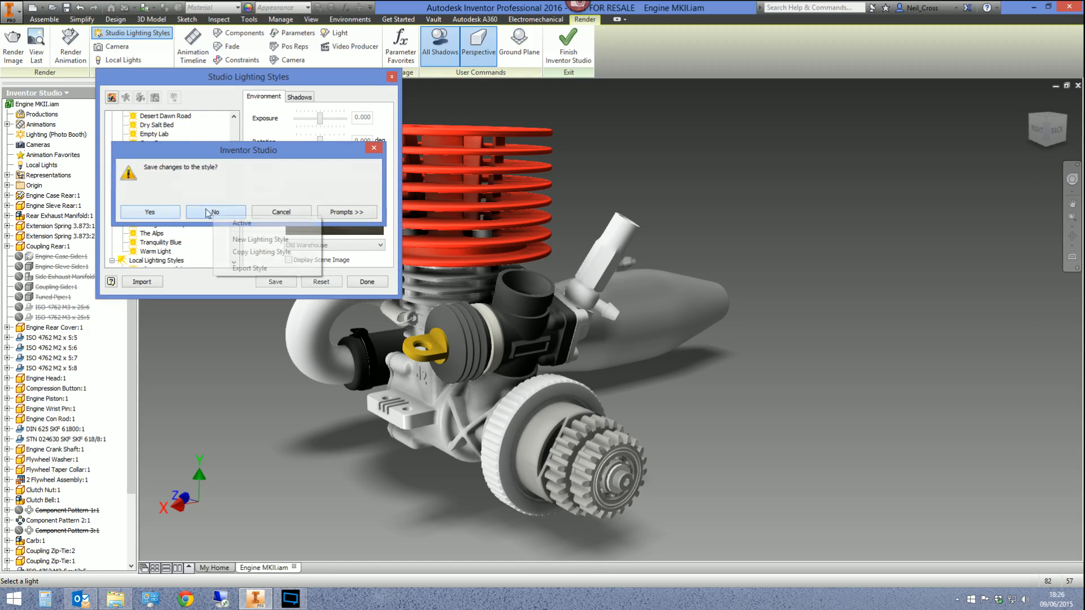
pyautogui.click(211, 213)
pyautogui.rightClick(158, 169)
pyautogui.click(172, 176)
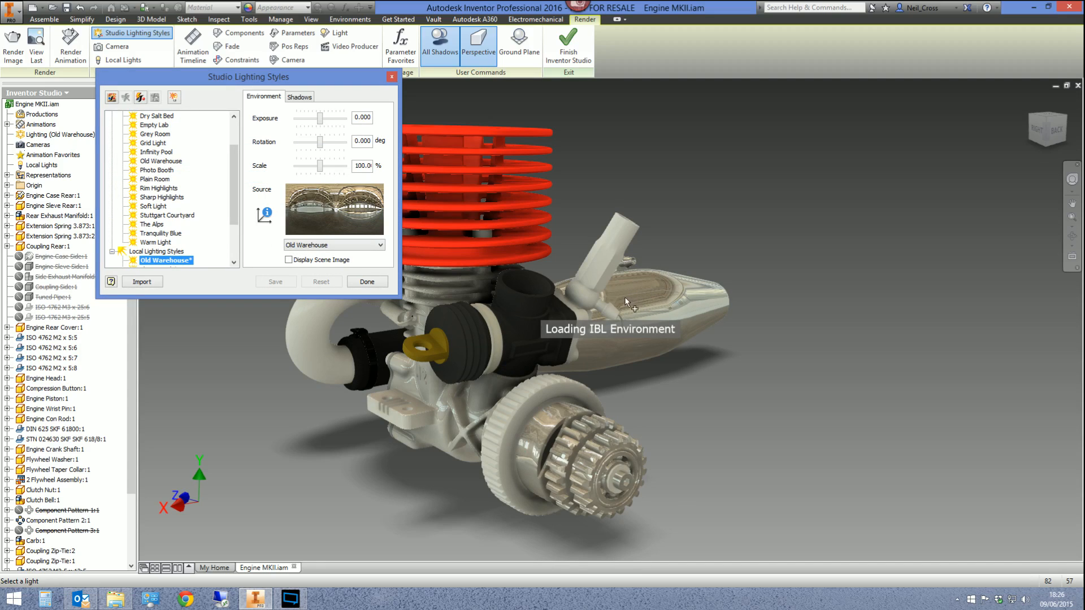
pyautogui.keyDown('shift'); pyautogui.moveTo(643, 300); pyautogui.dragTo(700, 357, button='middle'); pyautogui.keyUp('shift')
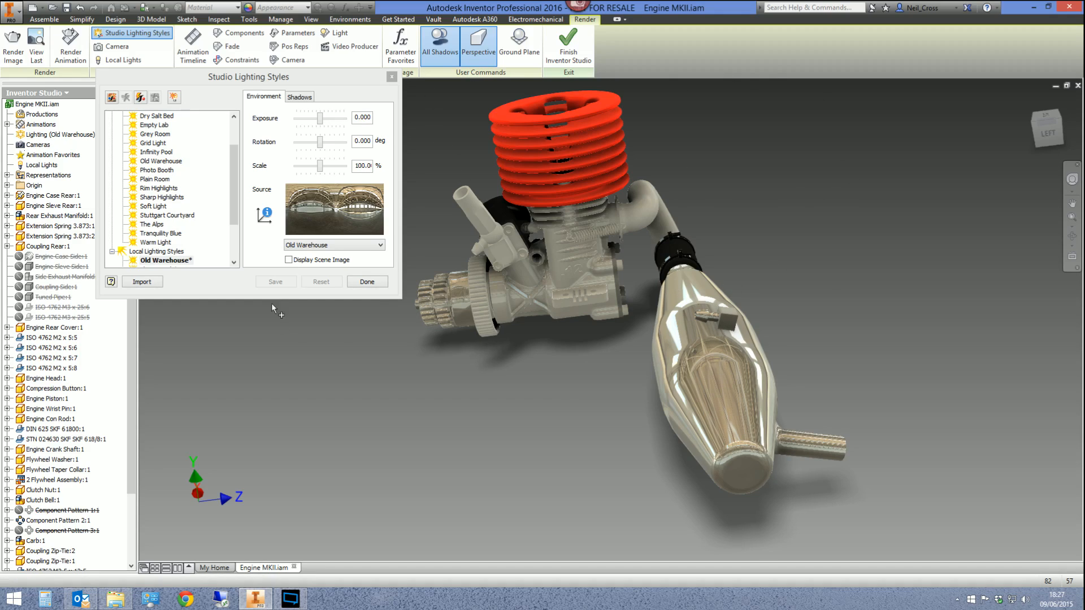
# - Try displaying the scene image for the Old Warehouse lighting style and switch it off again
pyautogui.click(289, 260)
pyautogui.press('F4')
pyautogui.moveTo(619, 300); pyautogui.dragTo(428, 249)
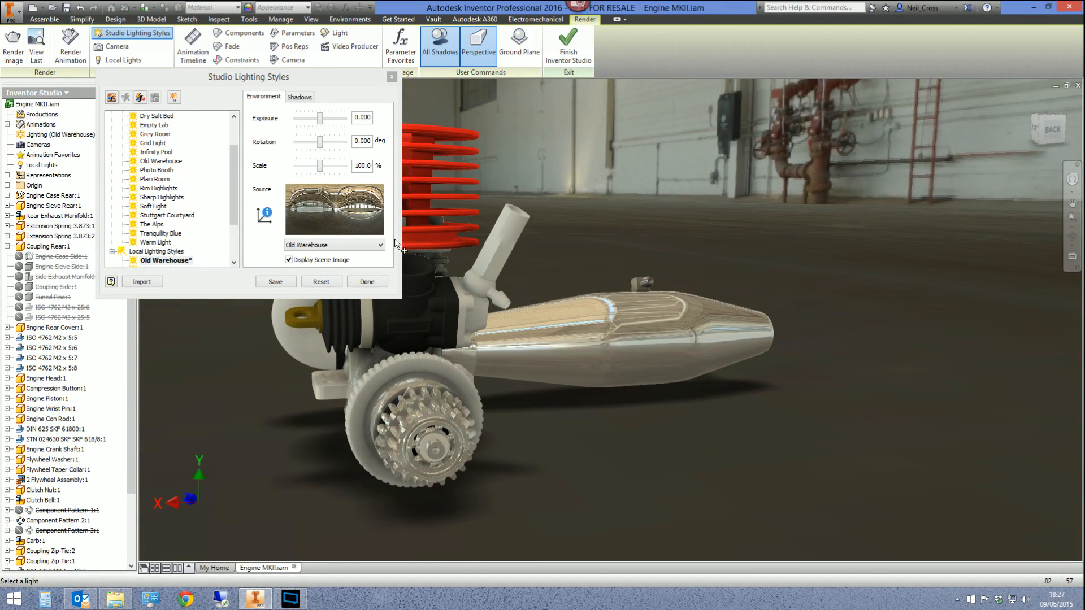
pyautogui.click(289, 259)
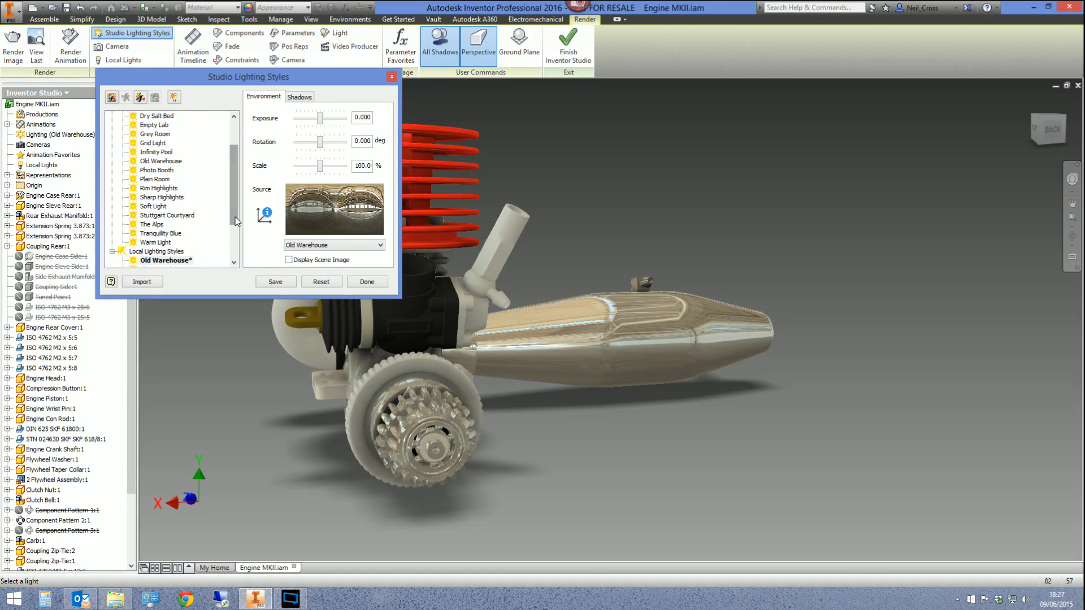
# - Make Photo Booth the active lighting style again and display its scene image
pyautogui.click(160, 170)
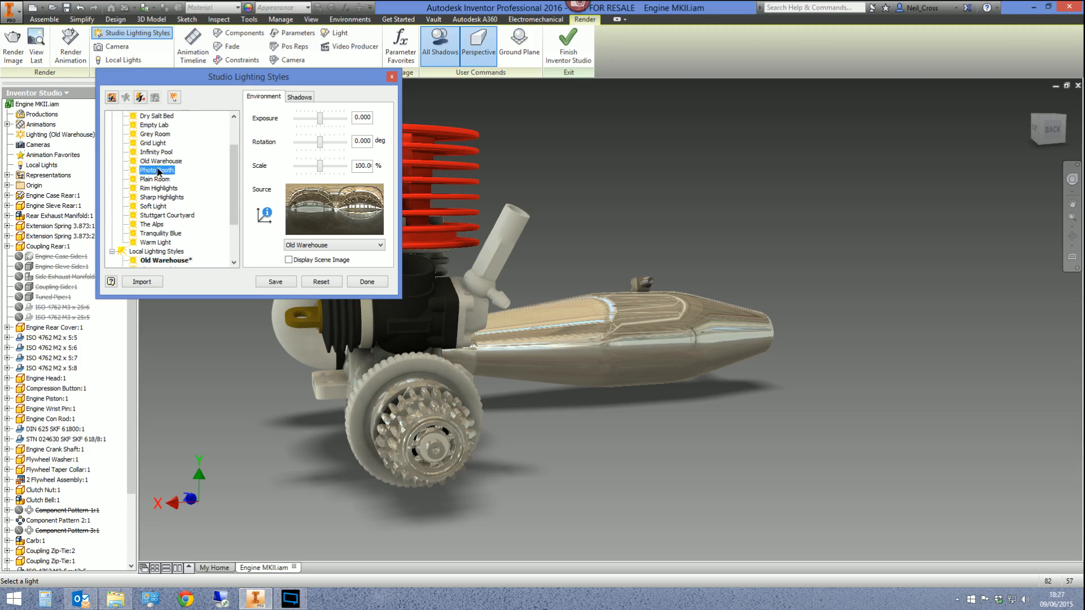
pyautogui.click(211, 211)
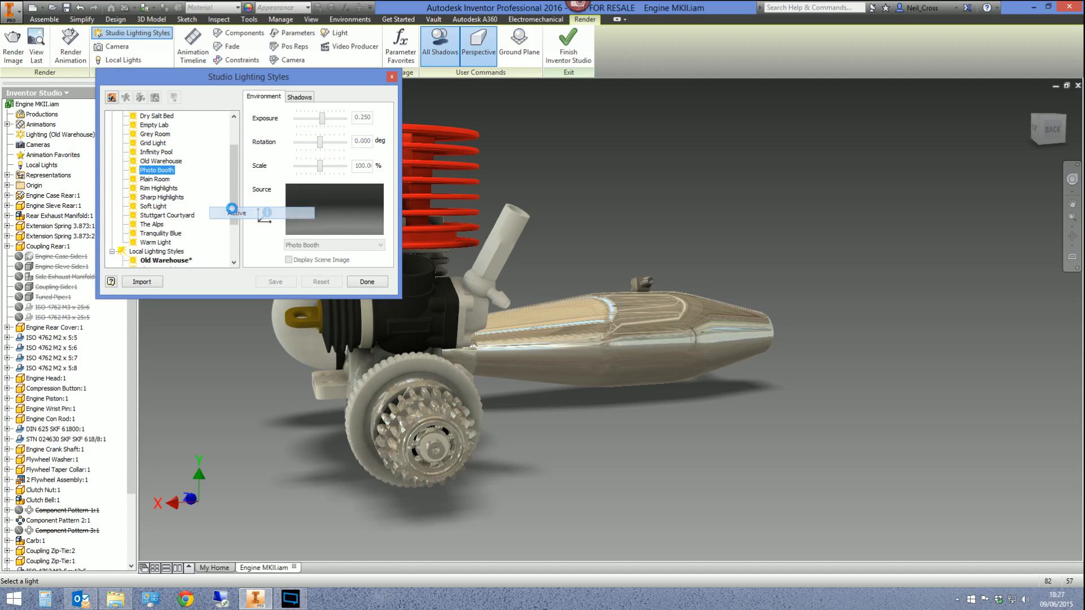
pyautogui.click(289, 260)
pyautogui.keyDown('shift'); pyautogui.moveTo(636, 283); pyautogui.dragTo(609, 324, button='middle'); pyautogui.keyUp('shift')
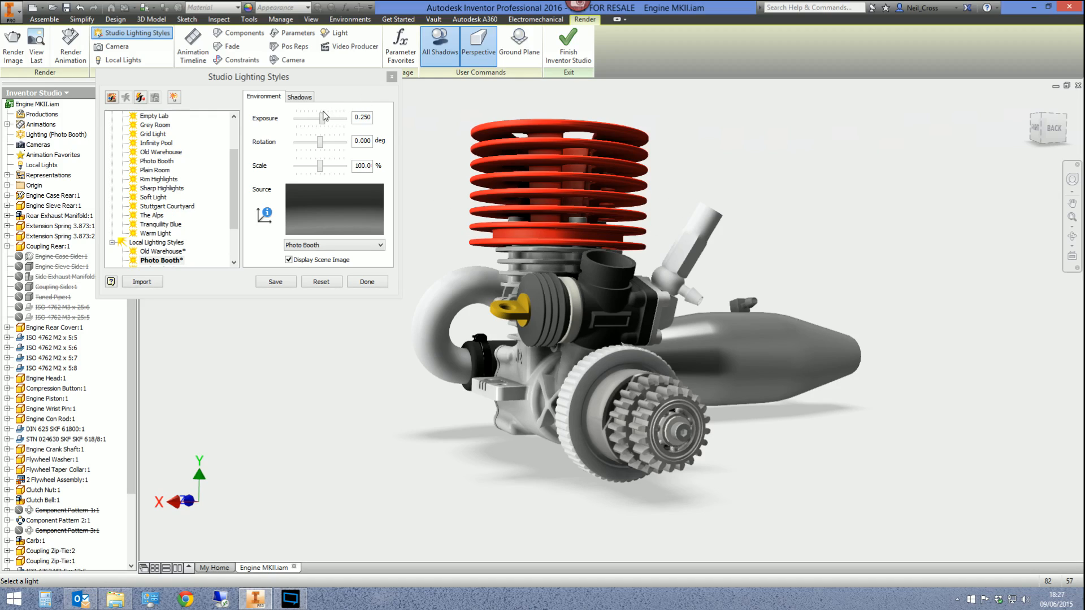
# - Set the Photo Booth style's exposure to 0.360 and shadow softness to 67, and save the style
pyautogui.moveTo(325, 115); pyautogui.dragTo(325, 122)
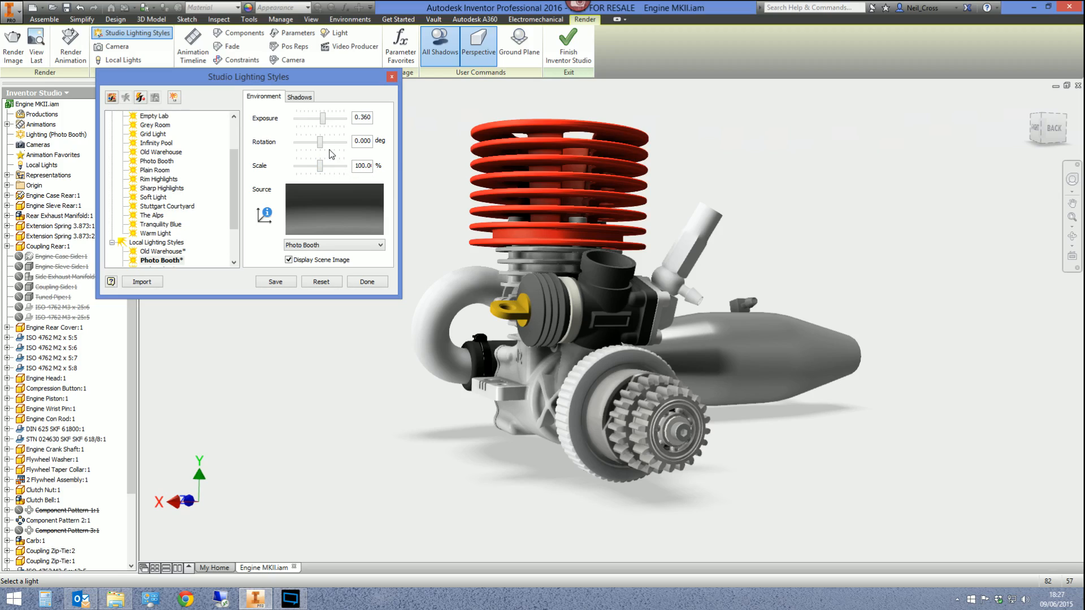
pyautogui.click(300, 97)
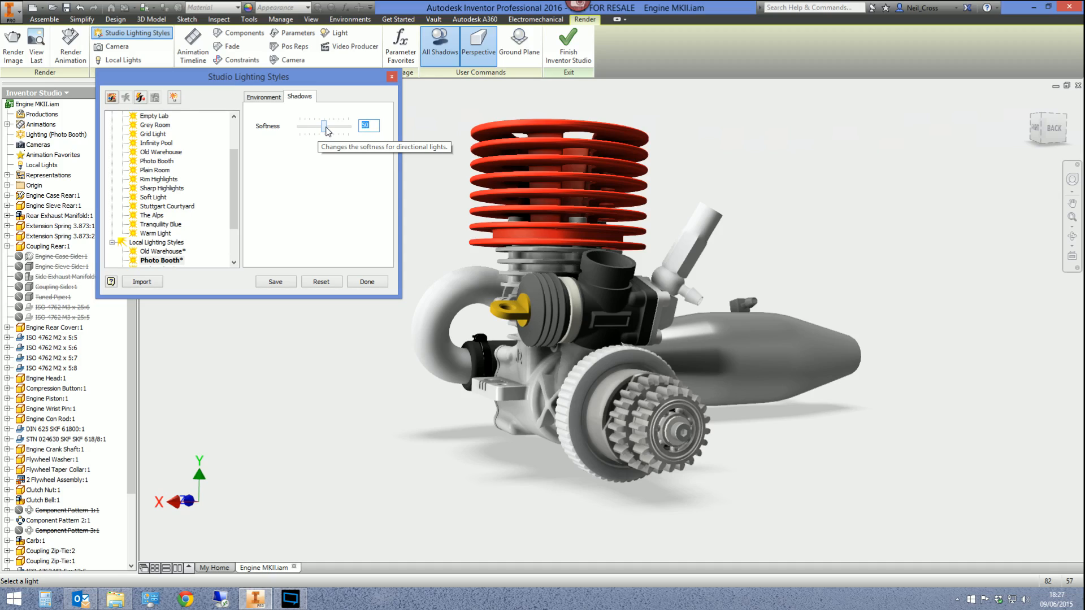
pyautogui.moveTo(326, 130); pyautogui.dragTo(334, 130)
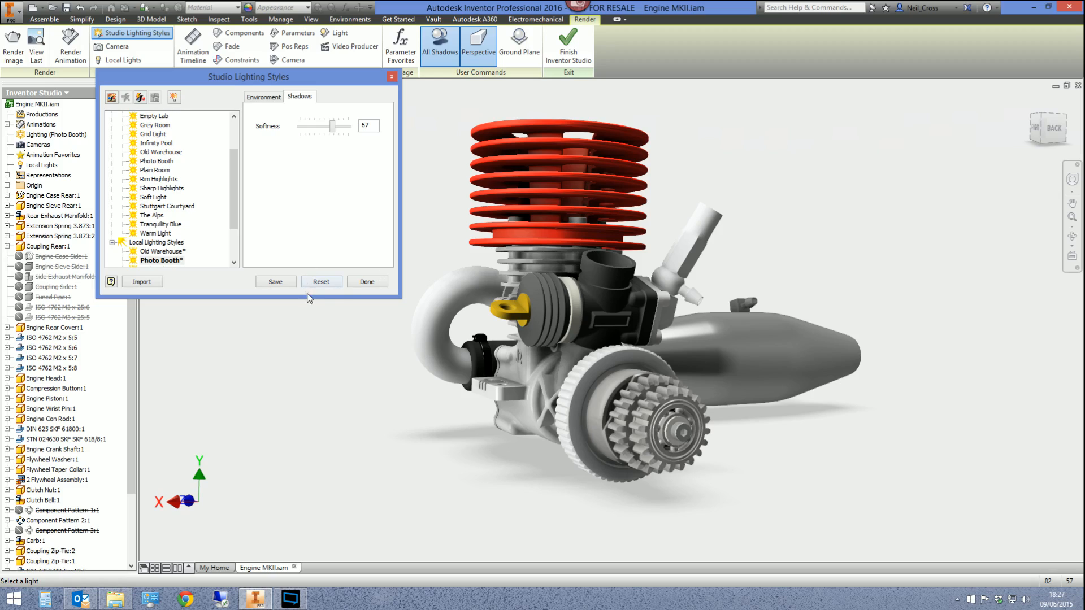
pyautogui.click(270, 283)
pyautogui.click(366, 282)
# - Frame the whole engine from the rear carburettor side and create a camera from that view
pyautogui.moveTo(395, 304); pyautogui.dragTo(339, 311, button='middle')
pyautogui.press('F4')
pyautogui.moveTo(601, 317); pyautogui.dragTo(641, 316)
pyautogui.press('F4')
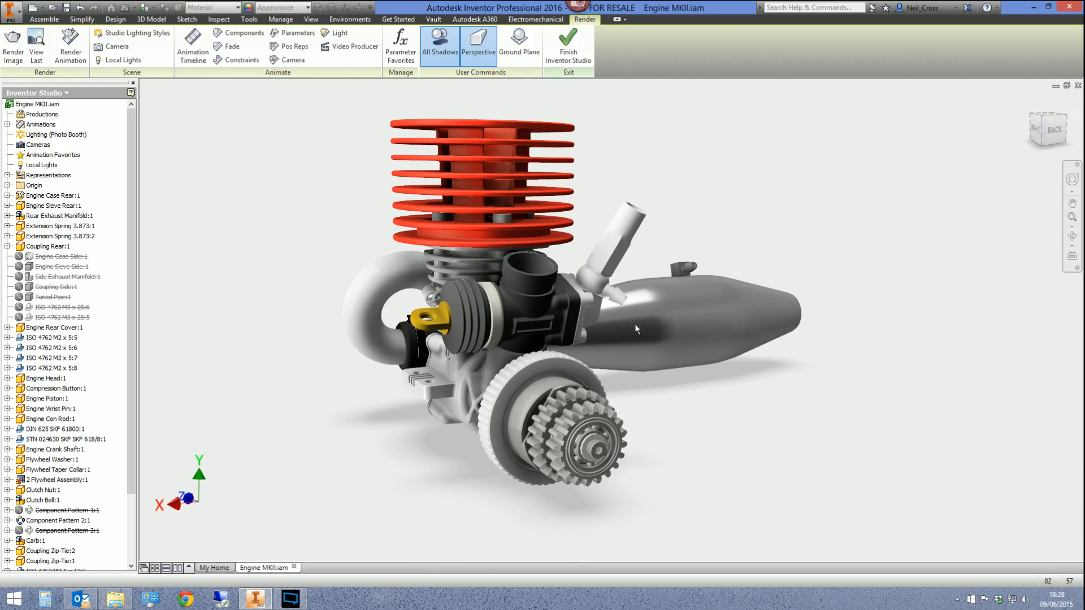
pyautogui.press('Escape')
pyautogui.keyDown('shift'); pyautogui.moveTo(473, 429); pyautogui.dragTo(606, 287, button='middle'); pyautogui.keyUp('shift')
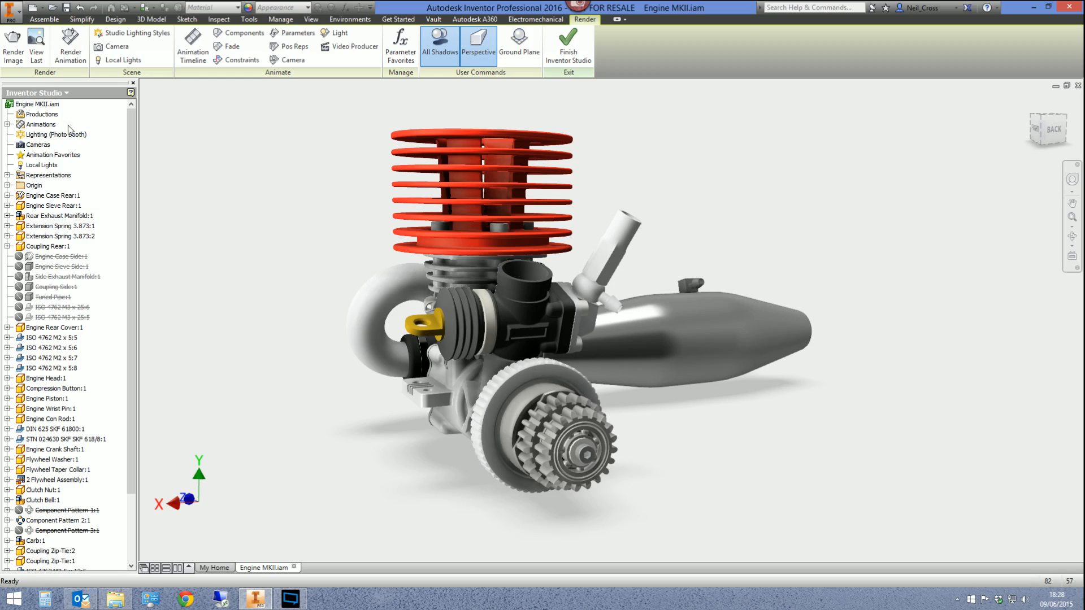
pyautogui.rightClick(29, 146)
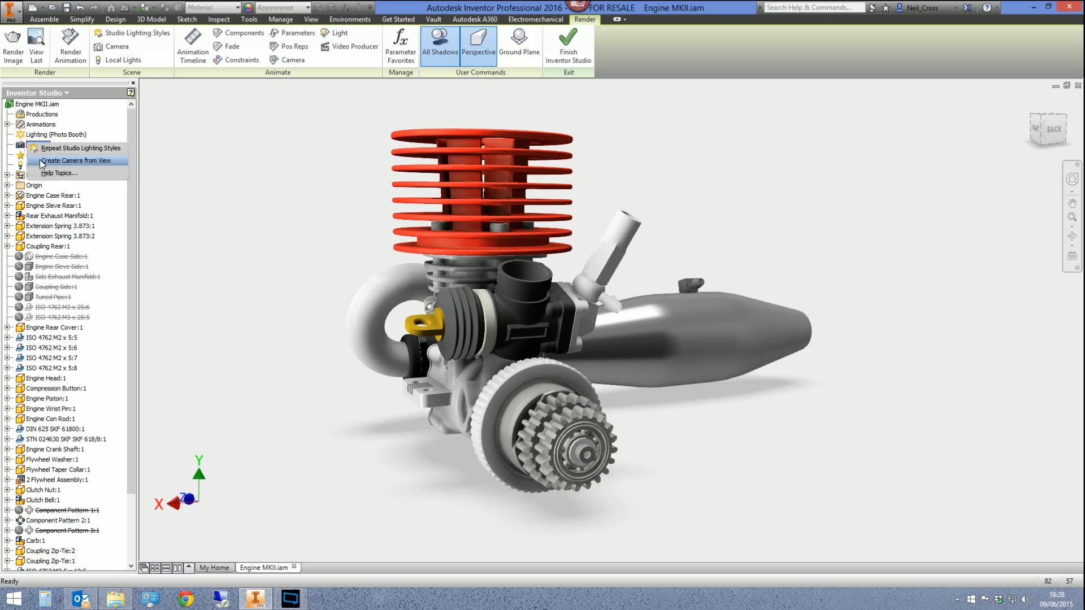
pyautogui.click(41, 161)
# - Edit the new camera, enable its depth of field and adjust the linked view around the engine
pyautogui.click(45, 115)
pyautogui.click(45, 115)
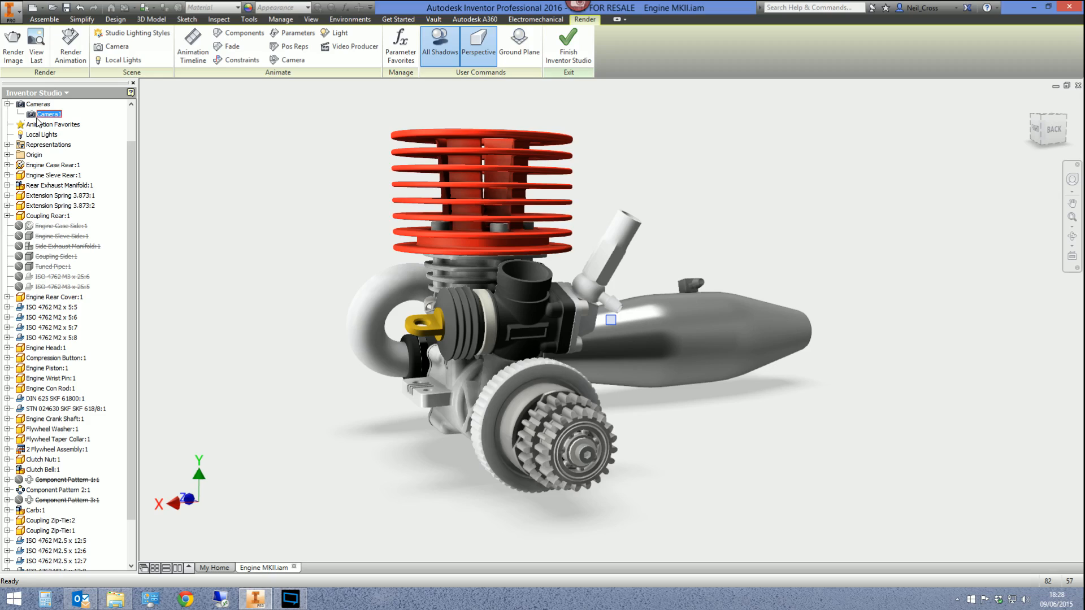
pyautogui.rightClick(40, 115)
pyautogui.click(59, 162)
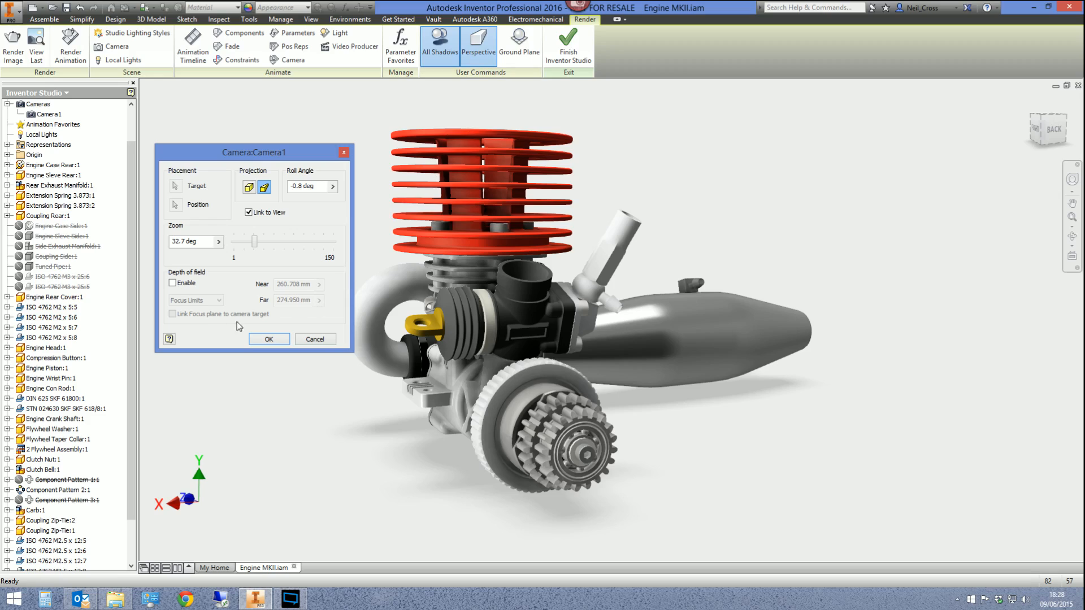
pyautogui.click(173, 284)
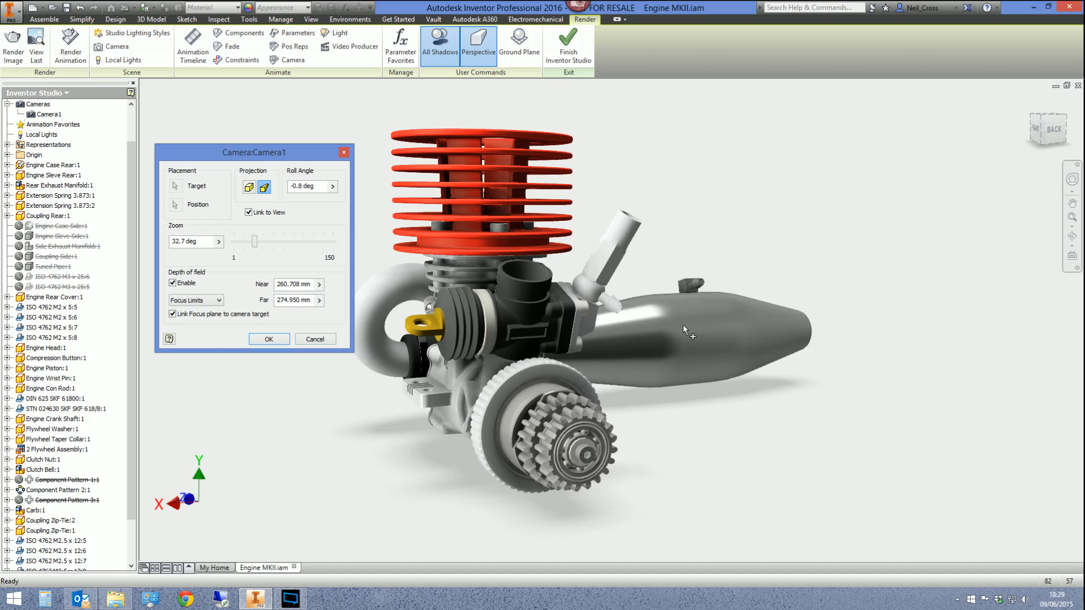
pyautogui.press('F4')
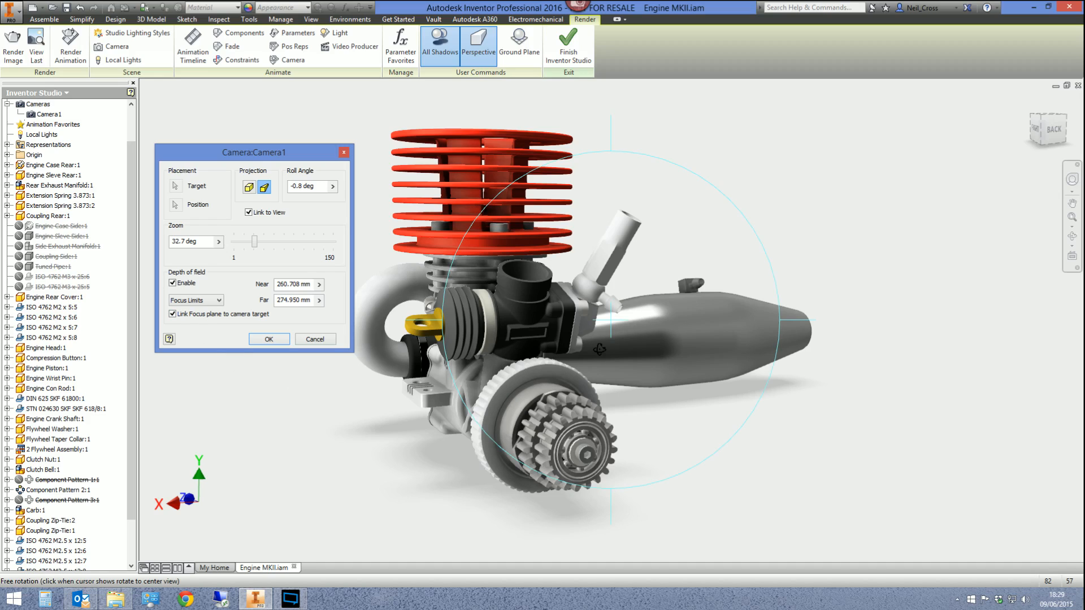
pyautogui.click(555, 428)
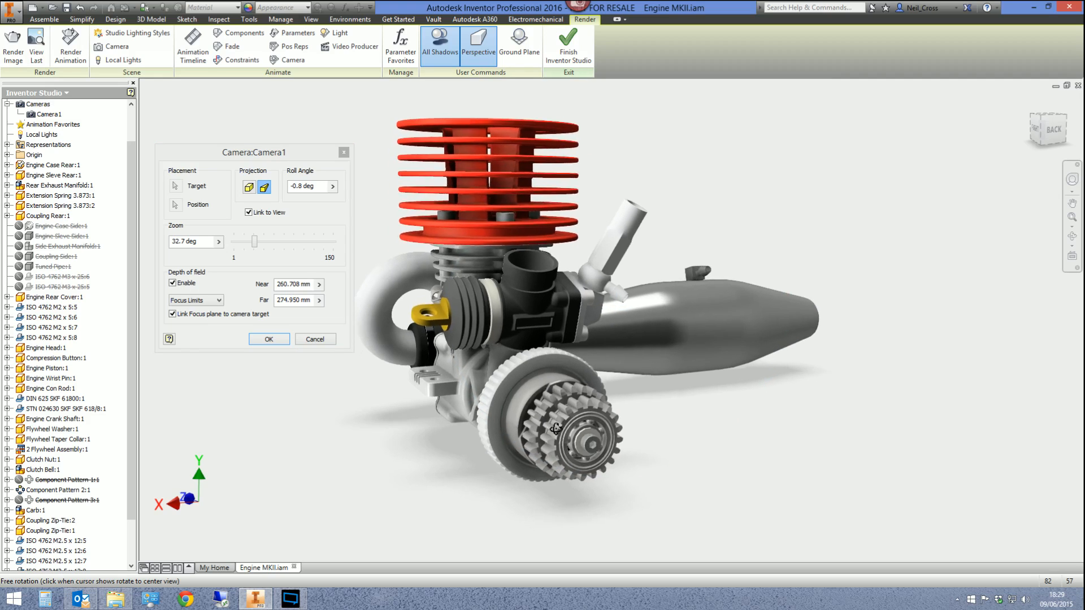
pyautogui.moveTo(613, 323)
pyautogui.mouseDown()
pyautogui.moveTo(621, 316)
pyautogui.moveTo(593, 322)
pyautogui.mouseUp()
pyautogui.press('F5')
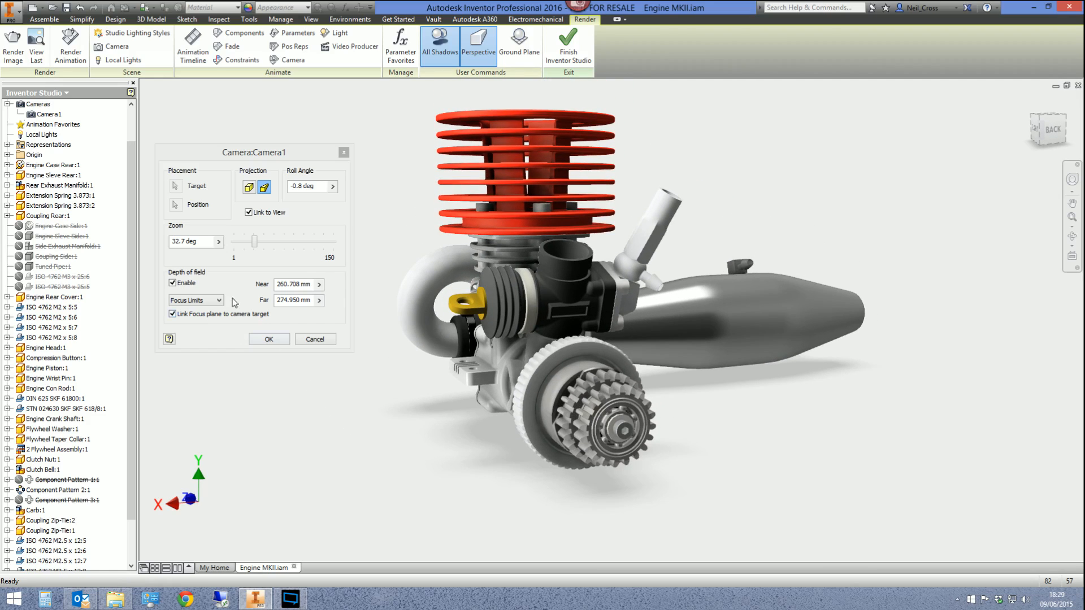
# - Switch the camera's depth of field method to f-Stop with a value of 2 and accept the camera settings
pyautogui.click(198, 302)
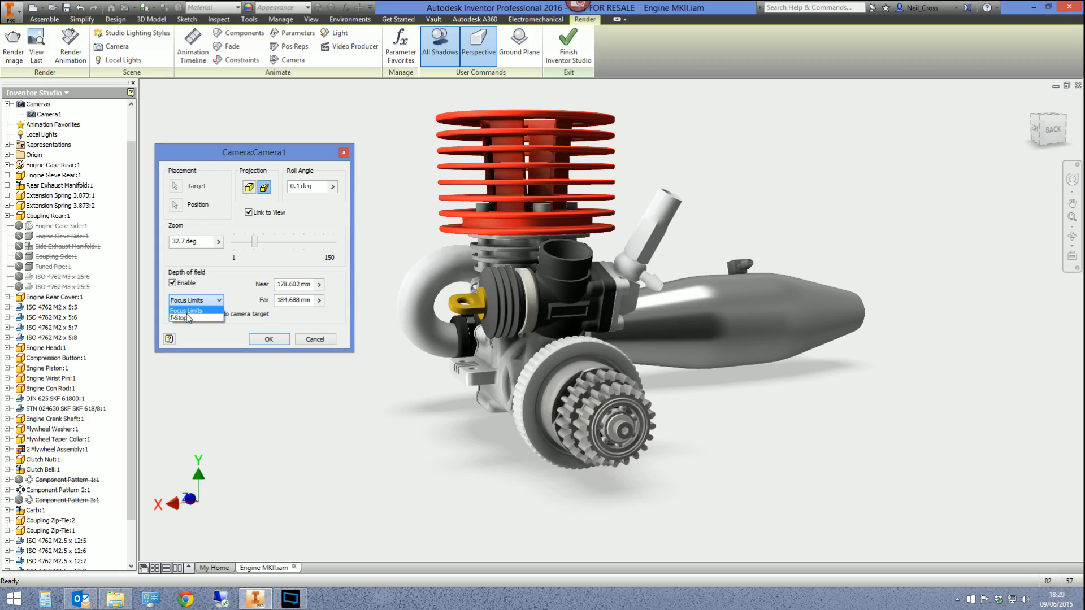
pyautogui.click(185, 318)
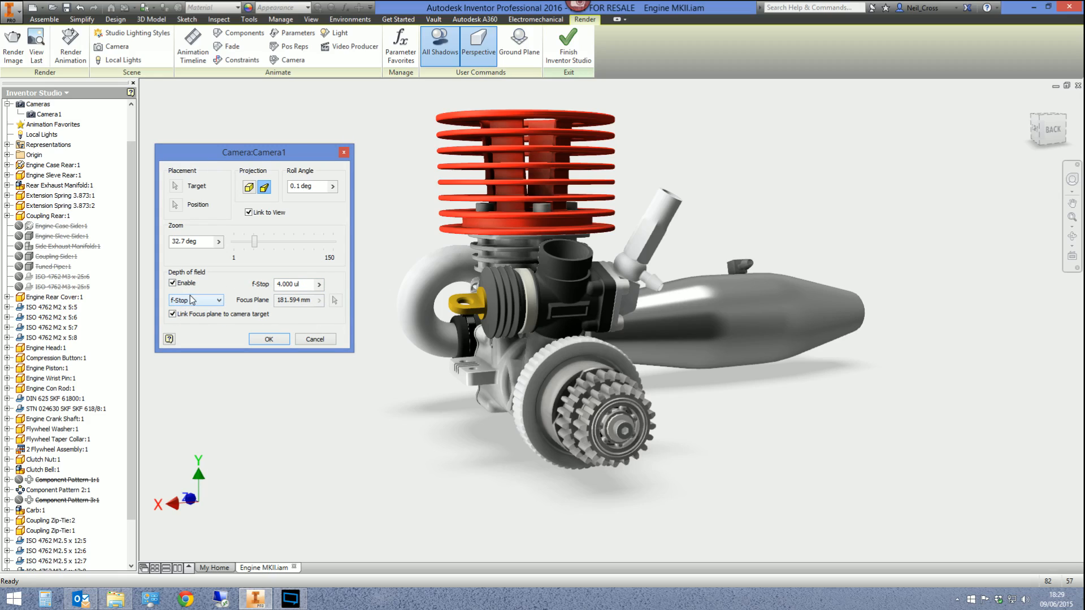
pyautogui.doubleClick(294, 283)
pyautogui.write('2')
pyautogui.click(269, 339)
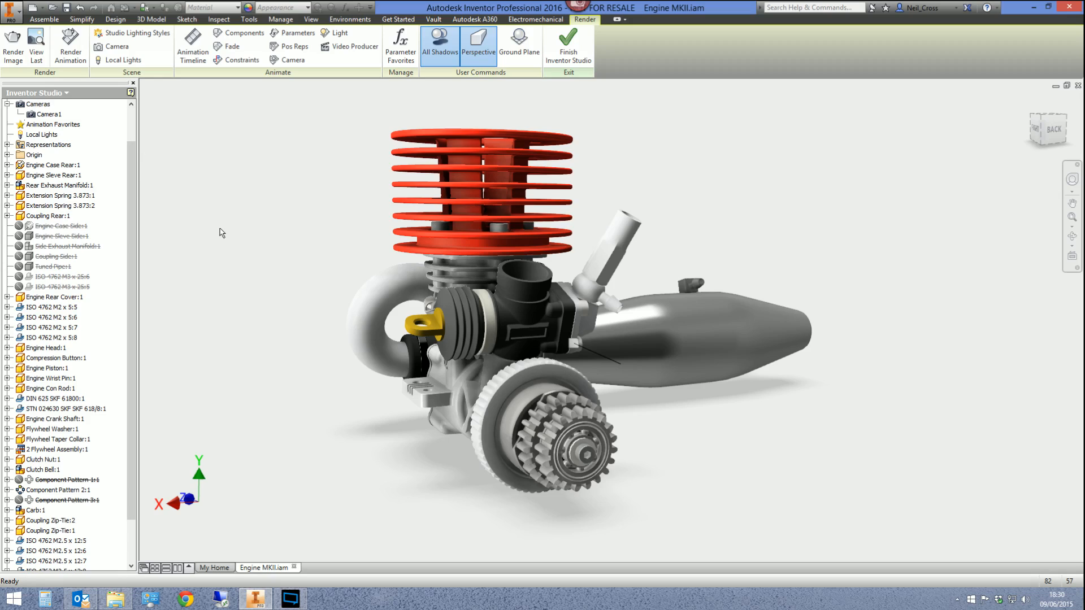
# - Set up a render image at 1920 × 1080 with the aspect ratio unlocked
pyautogui.click(13, 44)
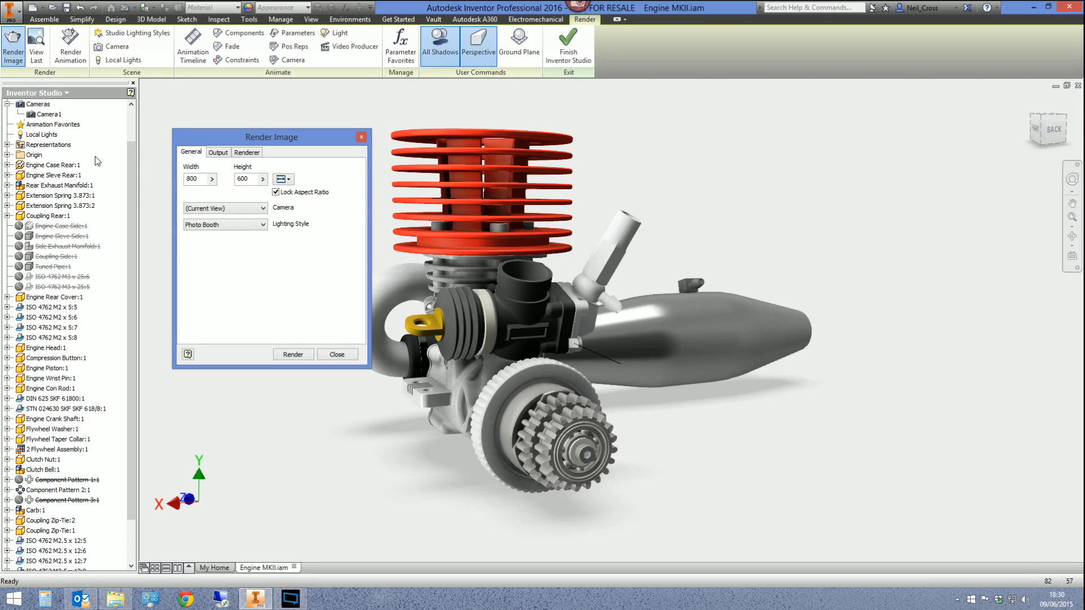
pyautogui.moveTo(257, 140); pyautogui.dragTo(304, 139)
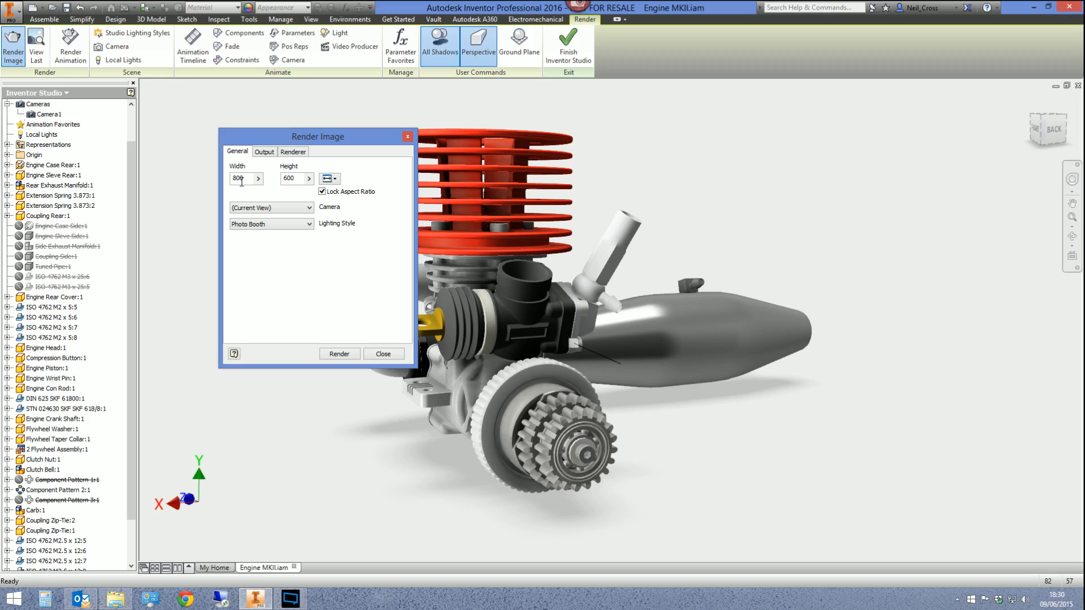
pyautogui.click(328, 179)
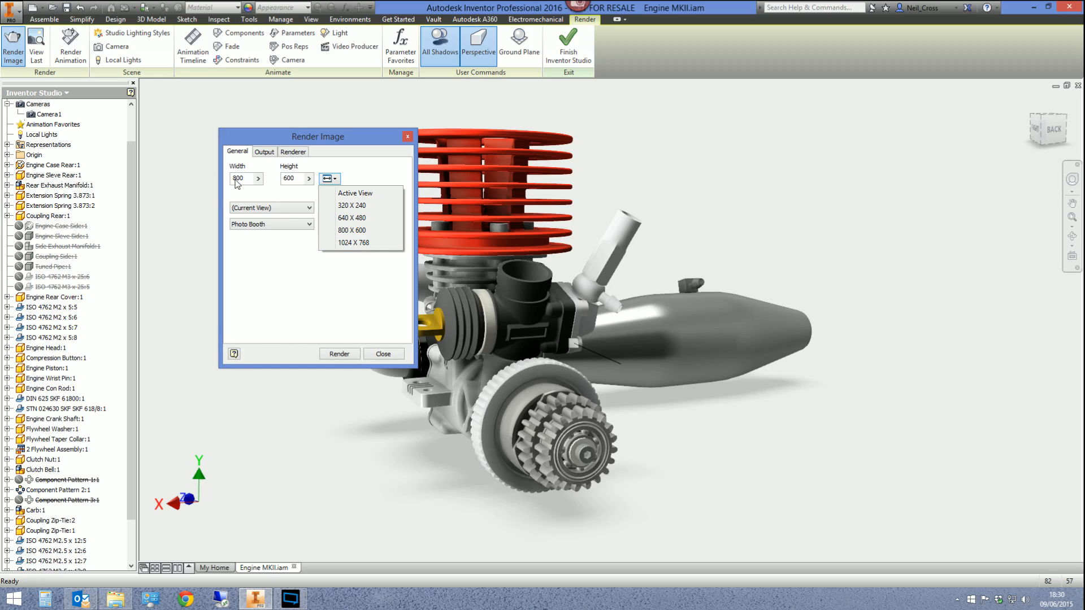
pyautogui.press('Escape')
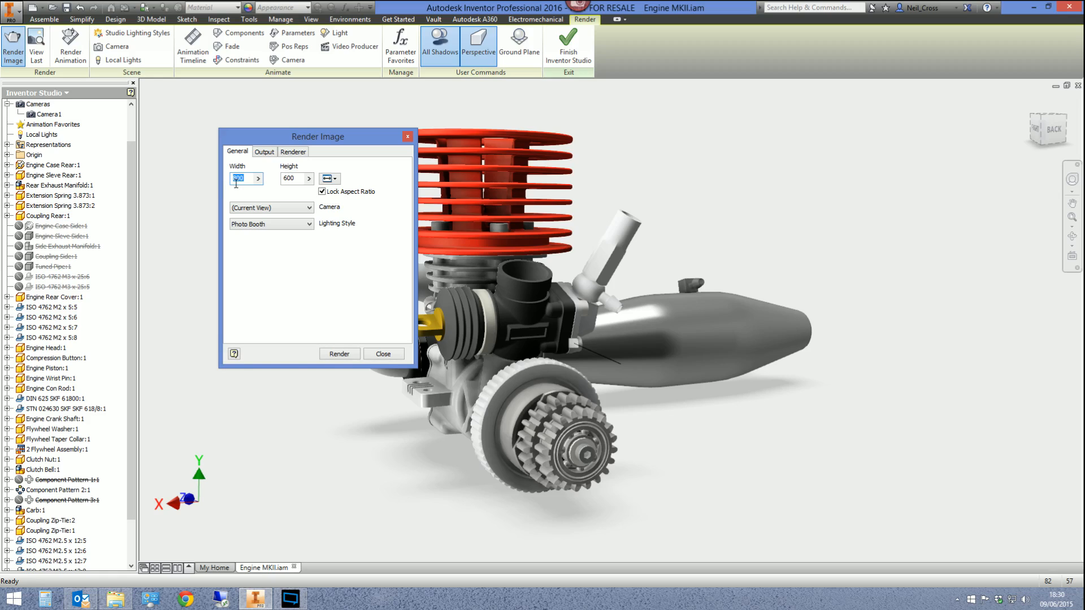
pyautogui.write('1920')
pyautogui.doubleClick(291, 178)
pyautogui.write('1080')
pyautogui.moveTo(254, 178); pyautogui.dragTo(107, 188)
pyautogui.write('1920')
pyautogui.click(321, 192)
pyautogui.moveTo(298, 178); pyautogui.dragTo(197, 183)
pyautogui.write('1080')
pyautogui.moveTo(335, 141); pyautogui.dragTo(306, 123)
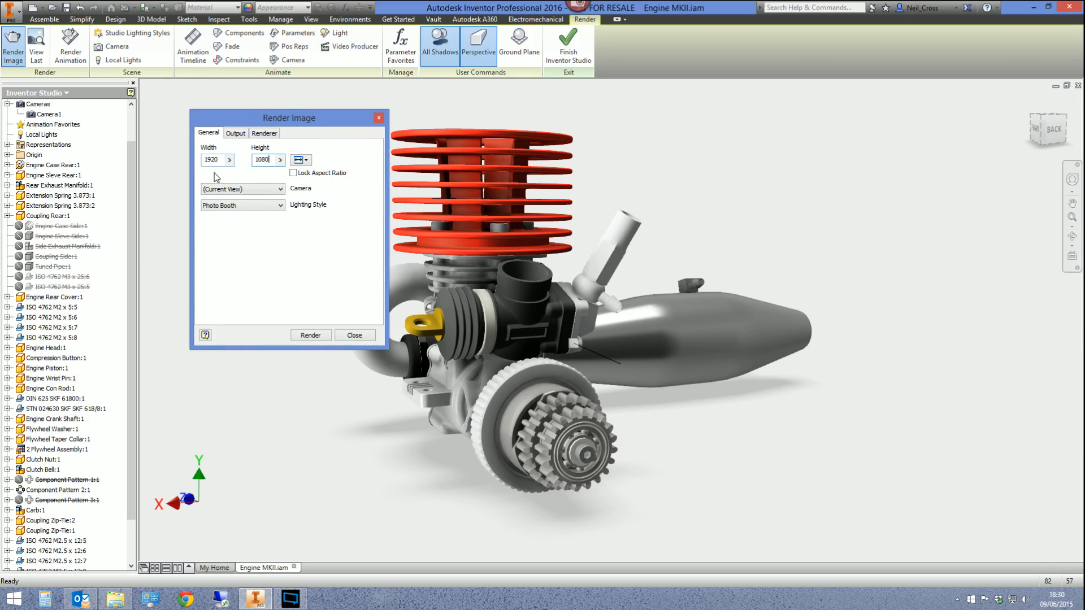
# - Choose Camera1 as the camera for the rendered image
pyautogui.click(239, 192)
pyautogui.click(232, 208)
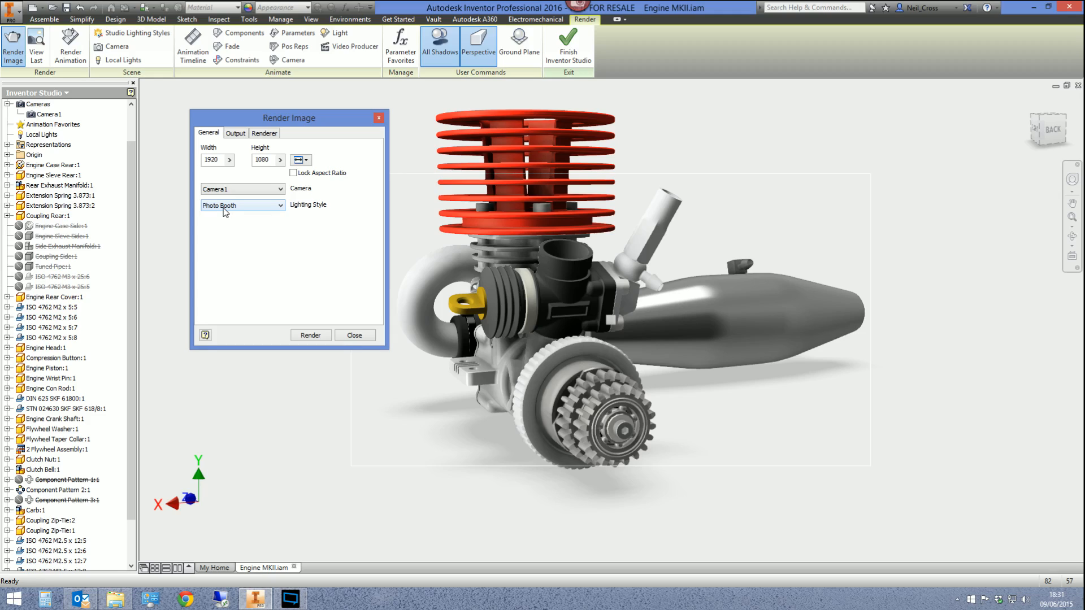
# - Set the render duration to Until Satisfactory with High lighting and material accuracy
pyautogui.click(240, 133)
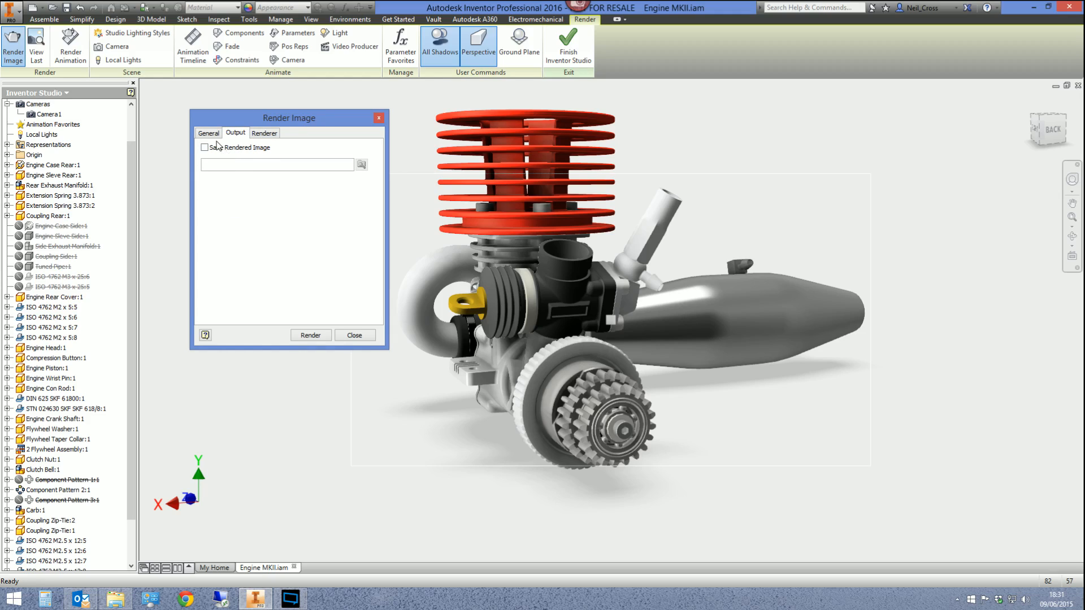
pyautogui.click(264, 134)
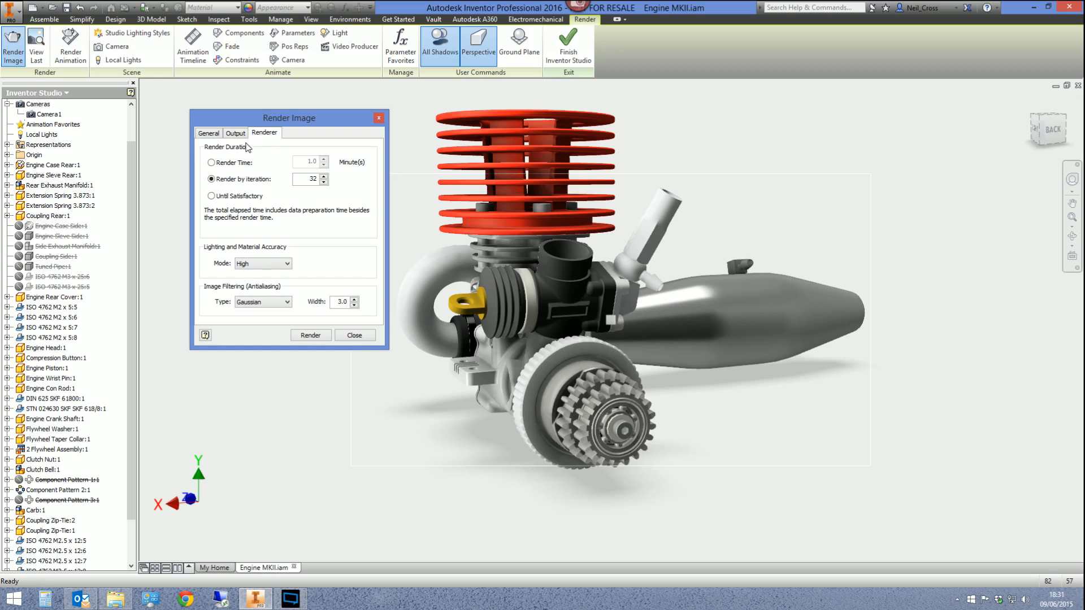
pyautogui.doubleClick(317, 179)
pyautogui.click(212, 133)
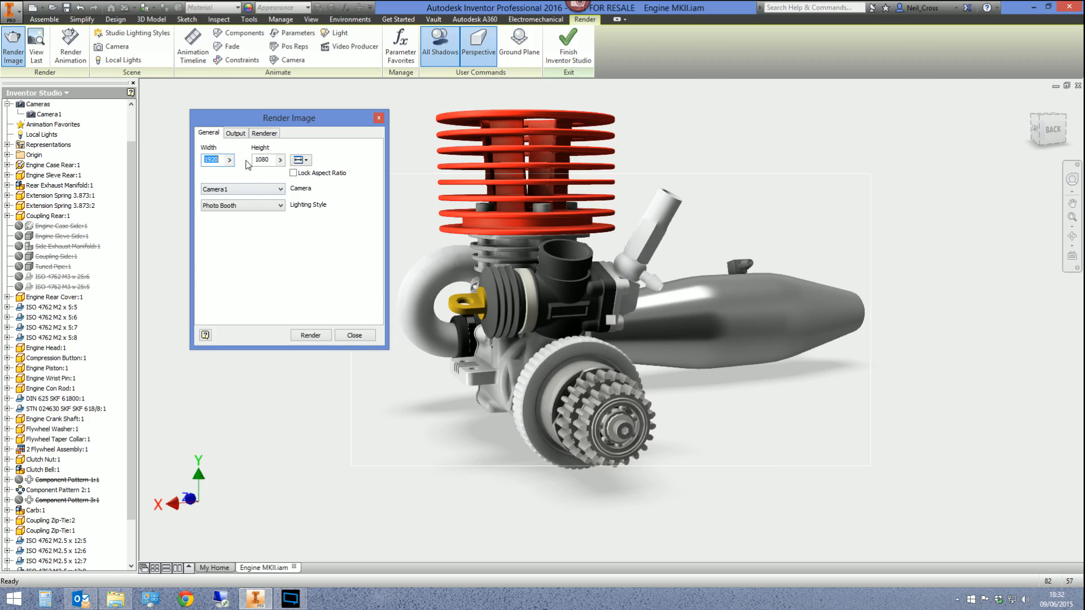
pyautogui.click(264, 134)
pyautogui.doubleClick(311, 178)
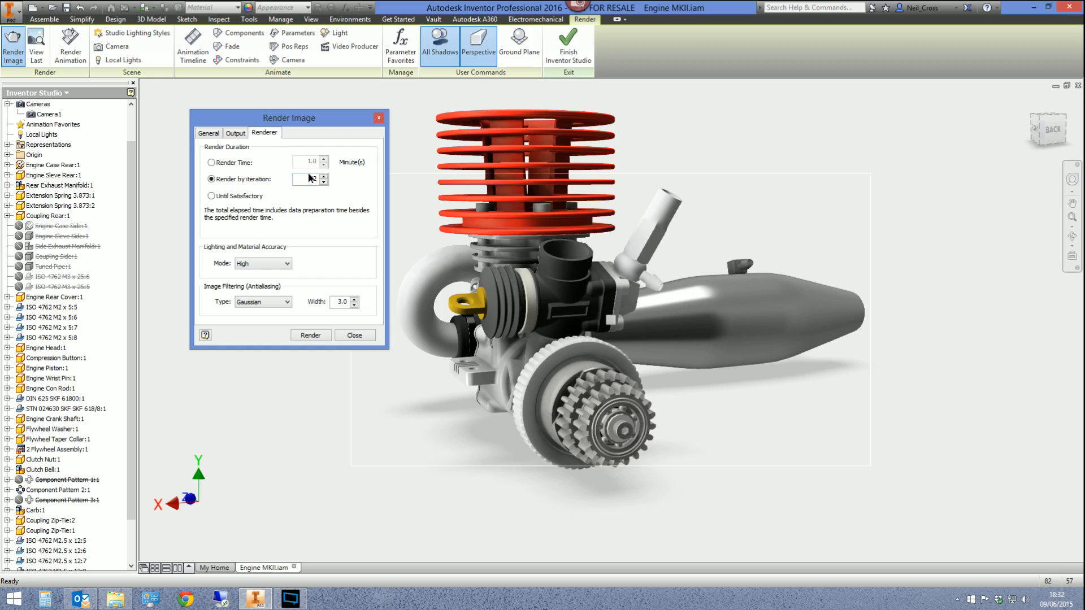
pyautogui.click(237, 196)
pyautogui.click(243, 165)
pyautogui.doubleClick(311, 161)
pyautogui.click(231, 198)
pyautogui.click(263, 265)
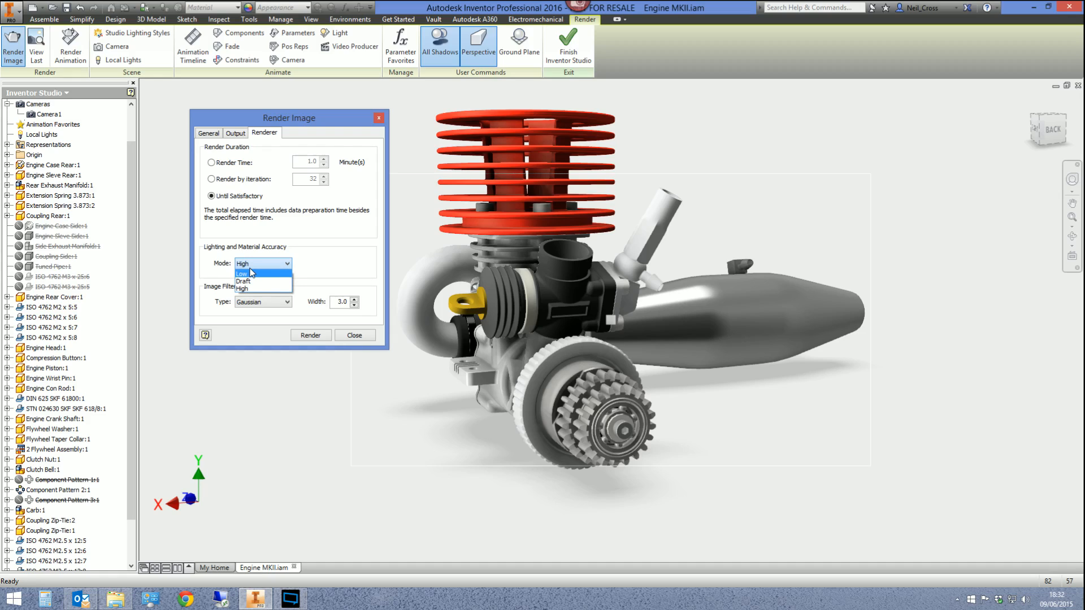
pyautogui.click(243, 288)
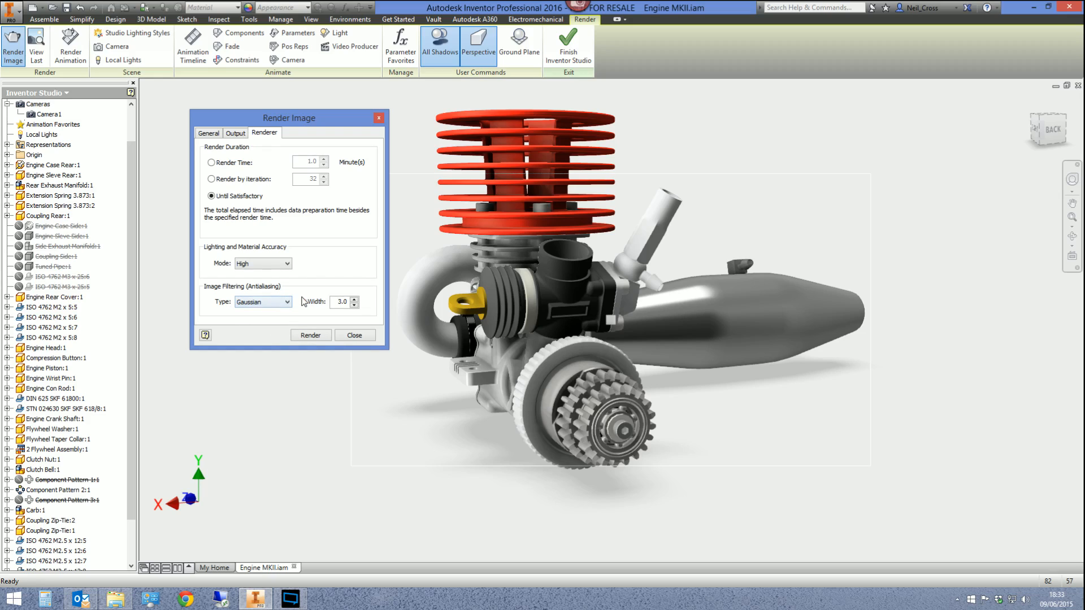
# - Choose Gaussian image filtering for antialiasing and render the image
pyautogui.click(273, 303)
pyautogui.click(248, 327)
pyautogui.press('Tab')
pyautogui.click(271, 302)
pyautogui.click(249, 327)
pyautogui.click(310, 335)
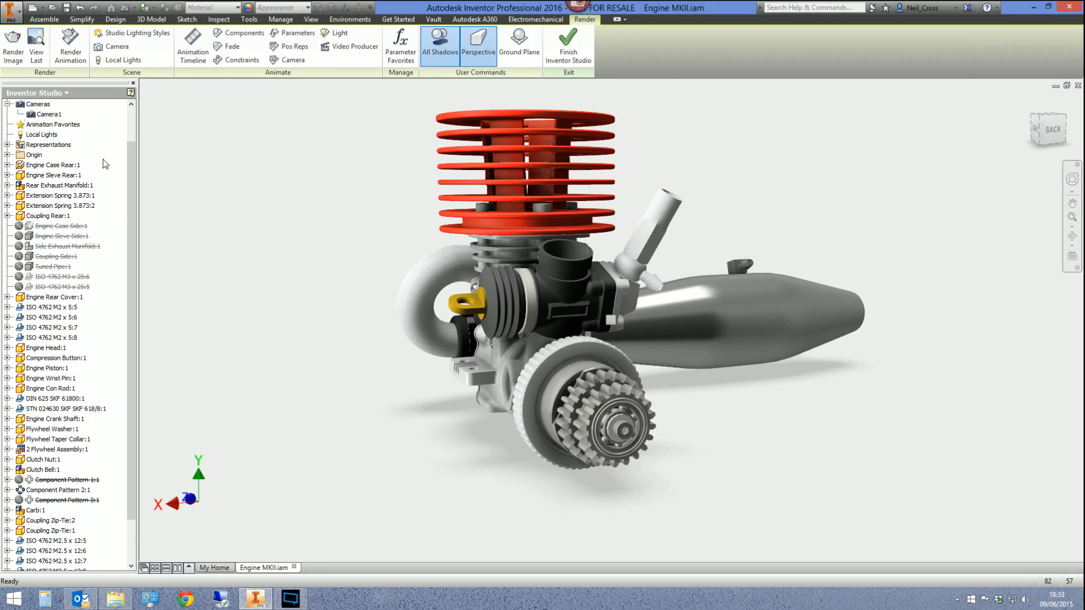
# - Open Camera1 for editing and enlarge its view frame to a zoom of about 47.2 degrees
pyautogui.rightClick(45, 113)
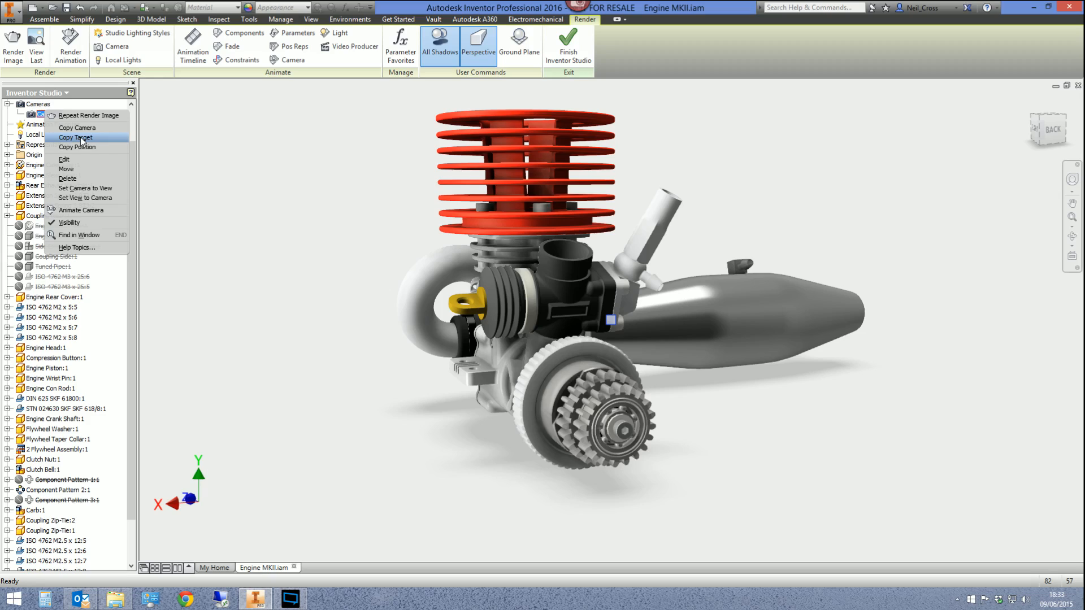
pyautogui.click(64, 159)
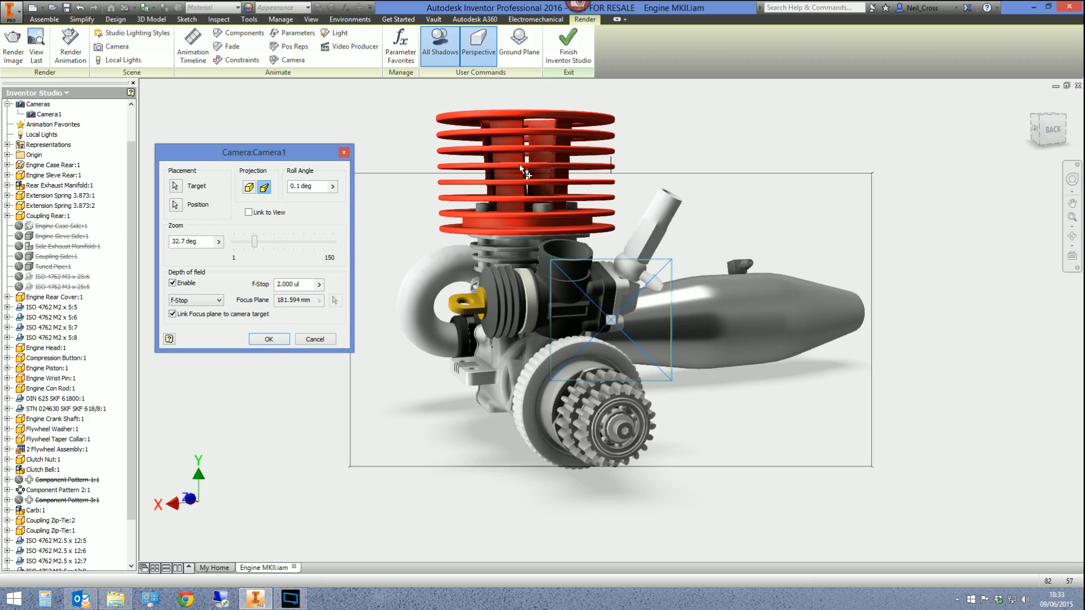
pyautogui.moveTo(874, 175); pyautogui.dragTo(1000, 102)
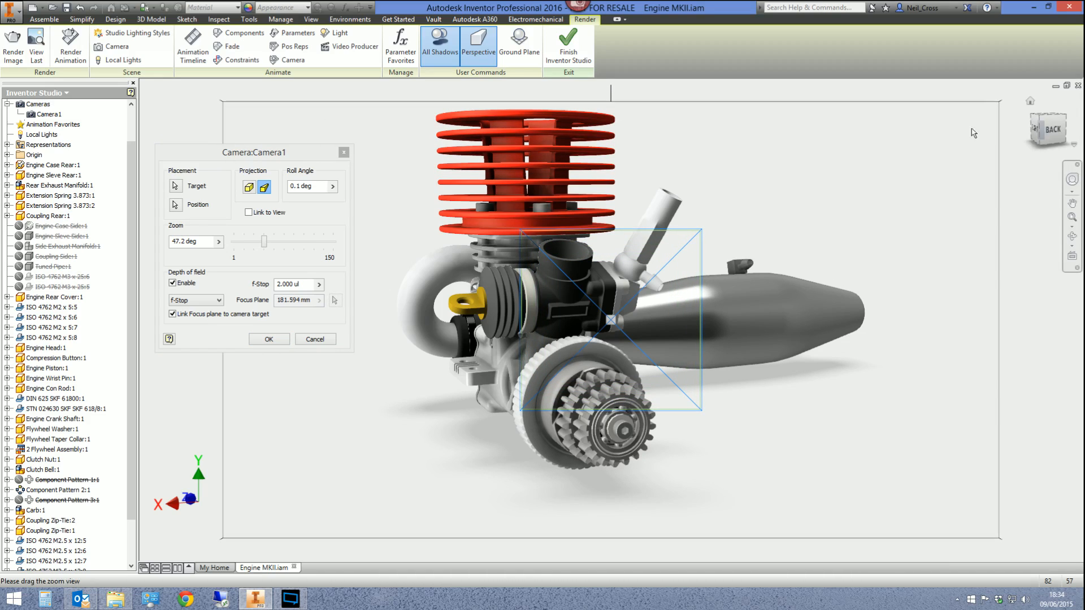
# - Set Camera1's f-Stop to 4 and accept the camera settings
pyautogui.doubleClick(291, 284)
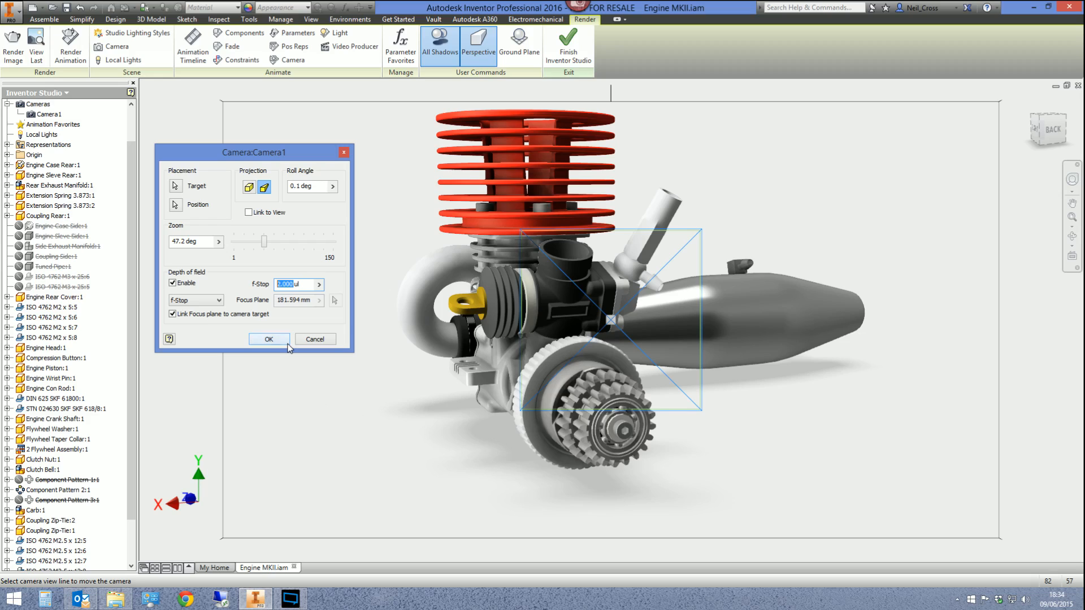
pyautogui.write('3')
pyautogui.press('BackSpace')
pyautogui.write('4')
pyautogui.press('Return')
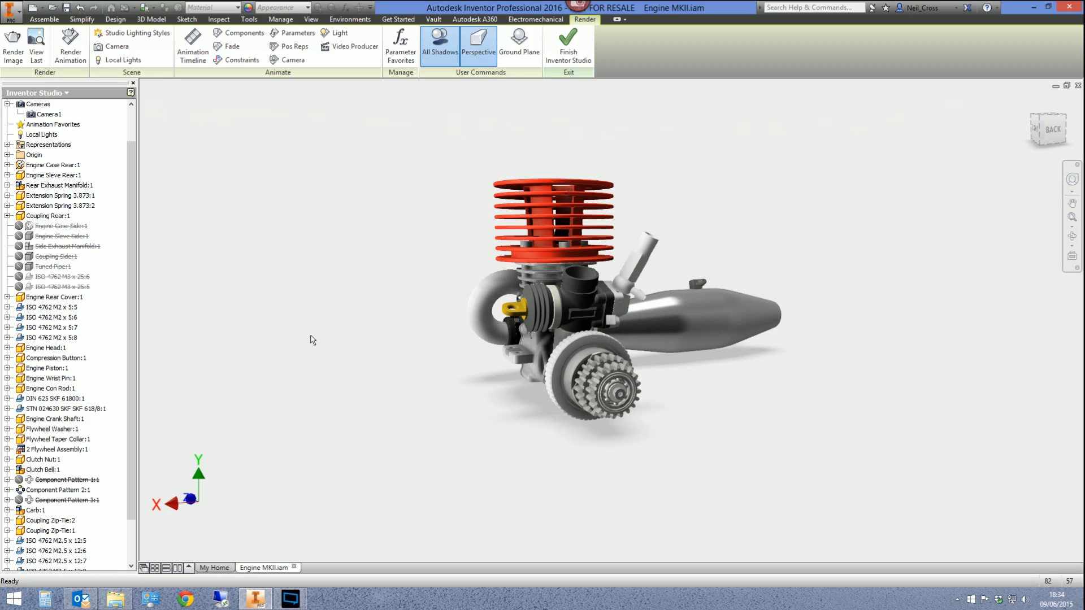
# - Start a new image render from Camera1 with lighting and material accuracy set to High
pyautogui.click(17, 52)
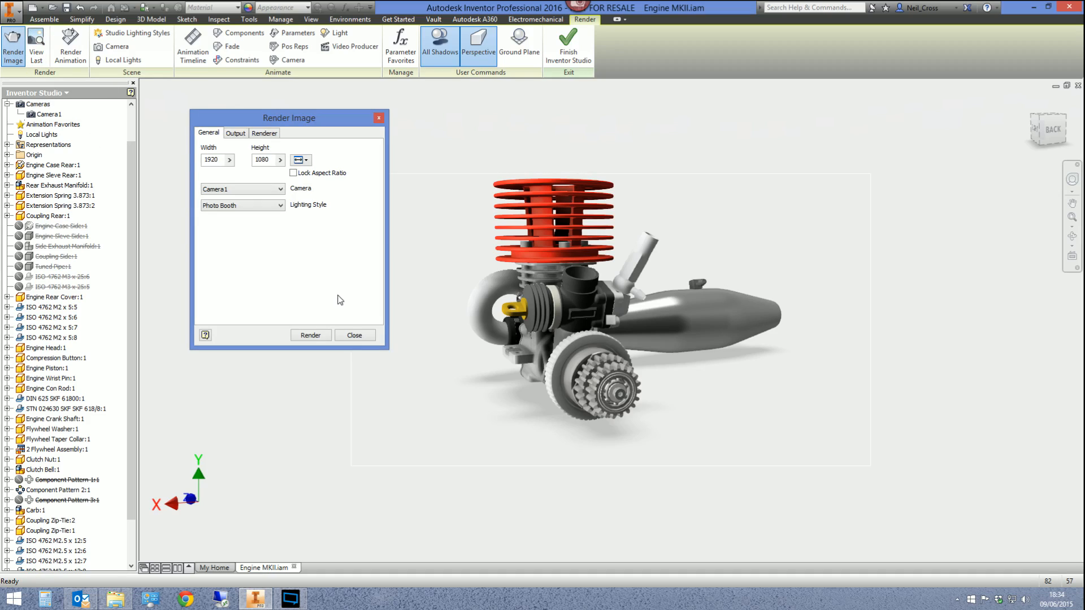
pyautogui.click(265, 133)
pyautogui.click(262, 263)
pyautogui.click(254, 281)
pyautogui.click(310, 335)
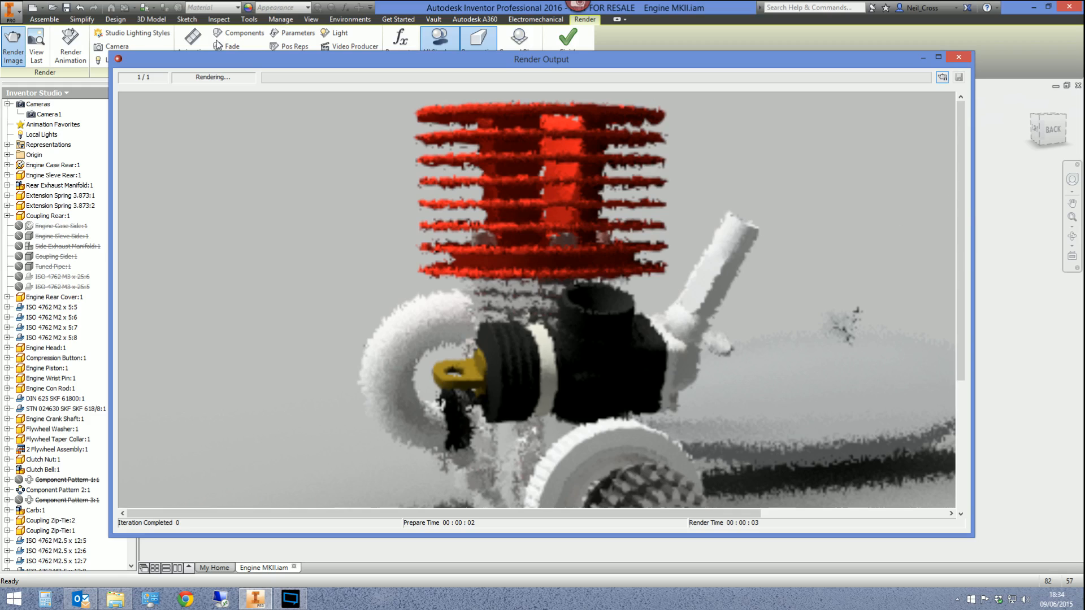
# - Enlarge the render output window to examine the render in progress, and close it
pyautogui.moveTo(112, 53); pyautogui.dragTo(21, 5)
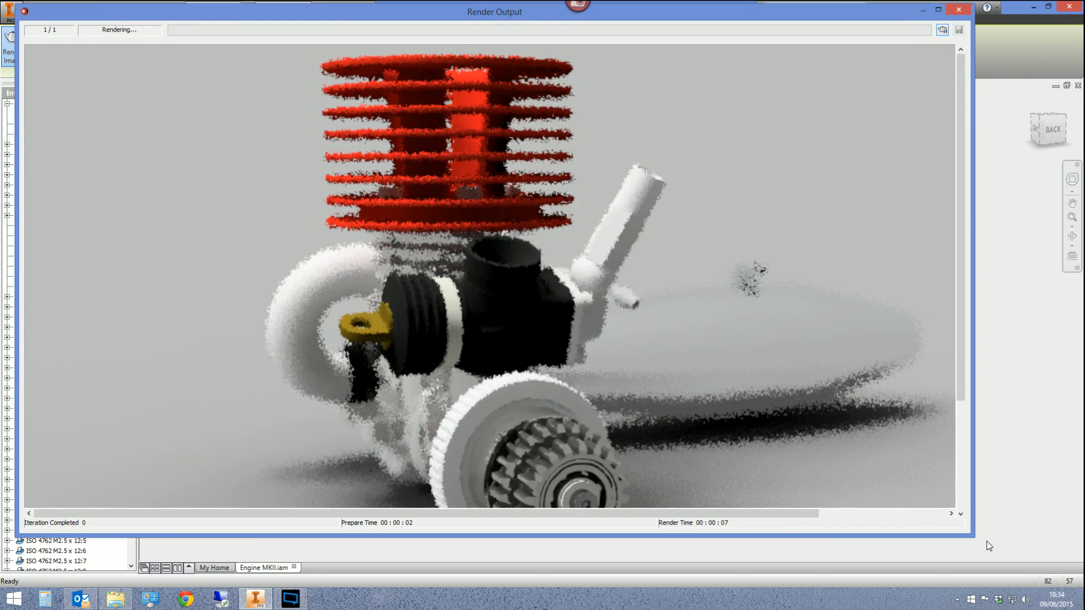
pyautogui.moveTo(973, 537); pyautogui.dragTo(970, 538)
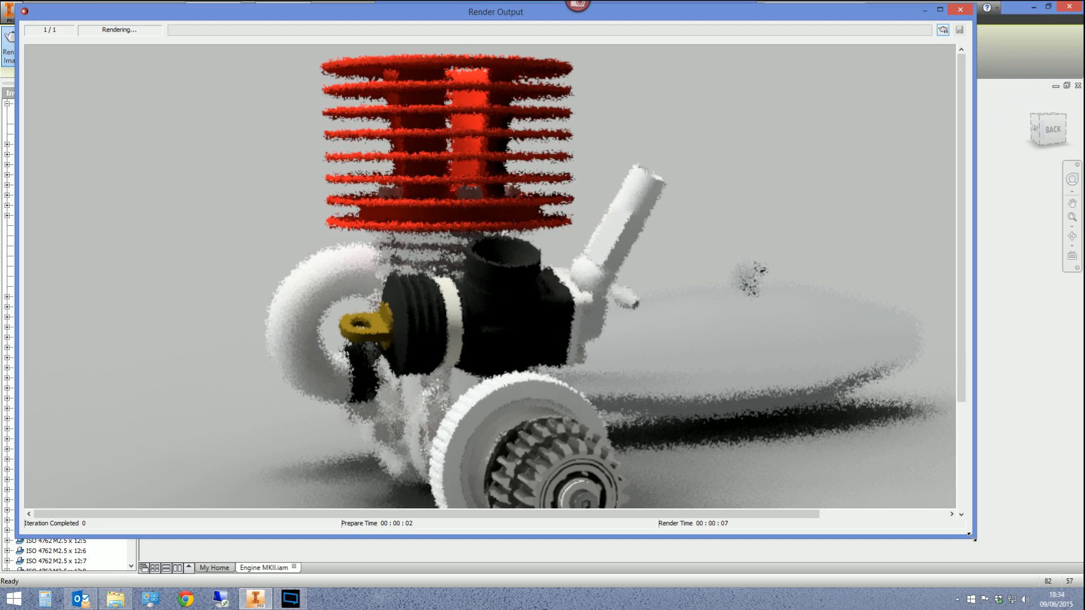
pyautogui.moveTo(972, 537); pyautogui.dragTo(1032, 554)
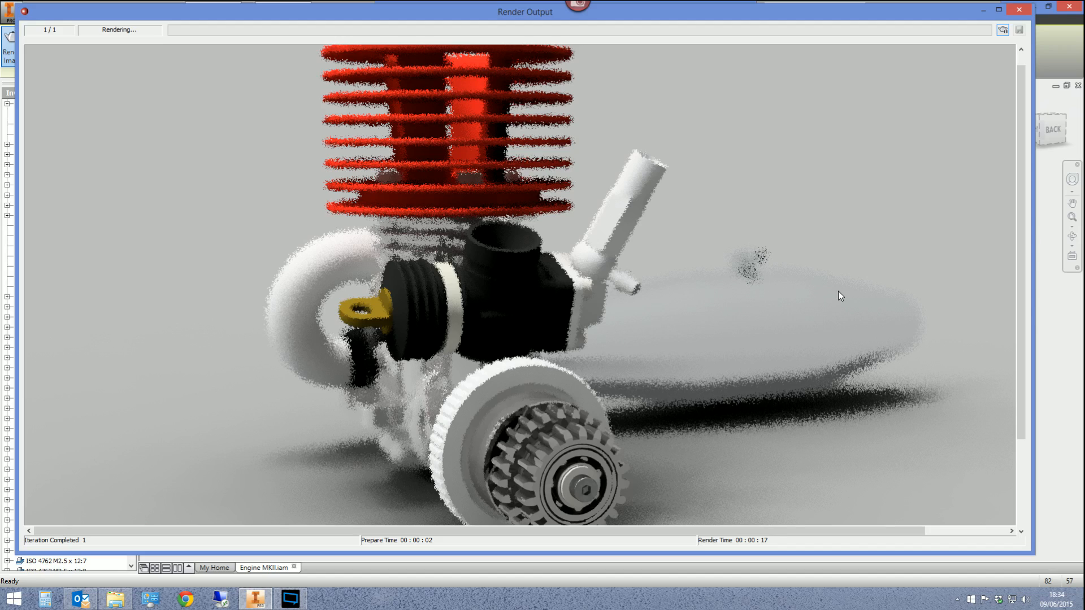
pyautogui.click(1006, 10)
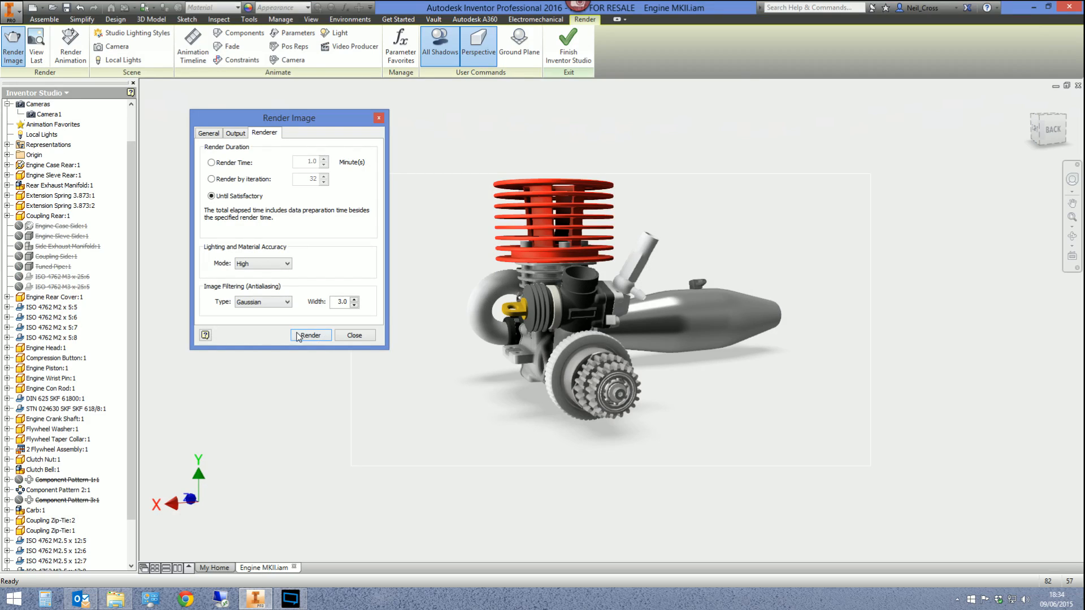
# - Render the image again with the same settings, view the lower part of the engine, and return to Inventor
pyautogui.click(308, 334)
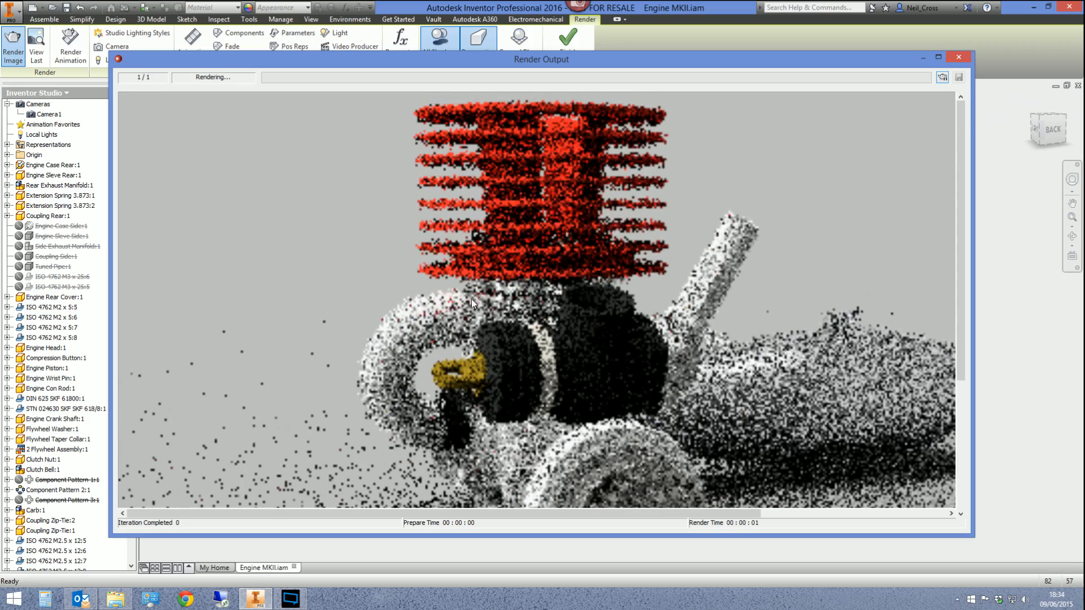
pyautogui.moveTo(960, 232); pyautogui.dragTo(960, 291)
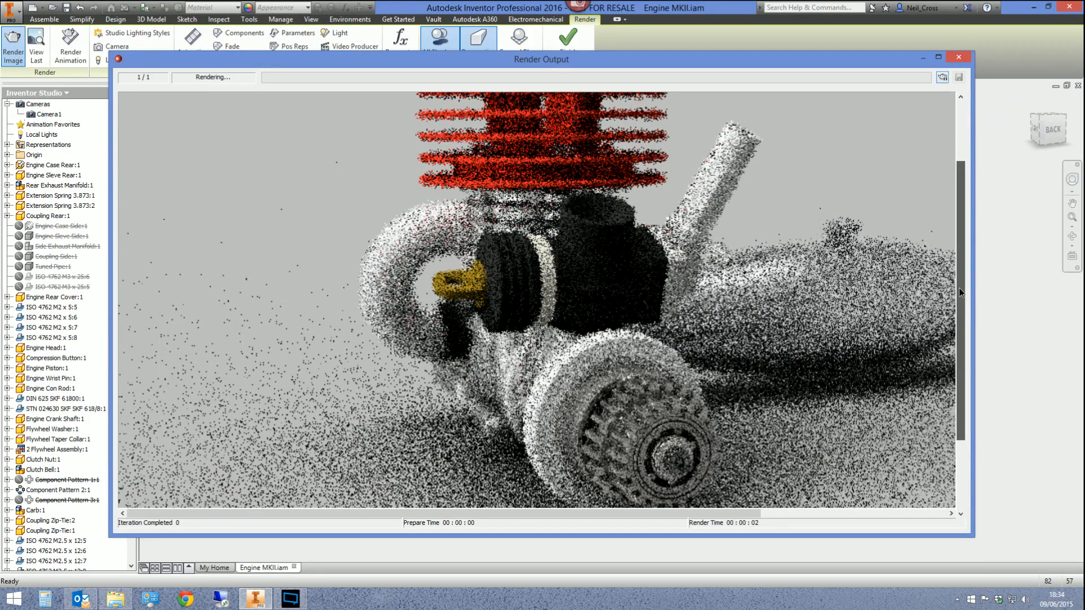
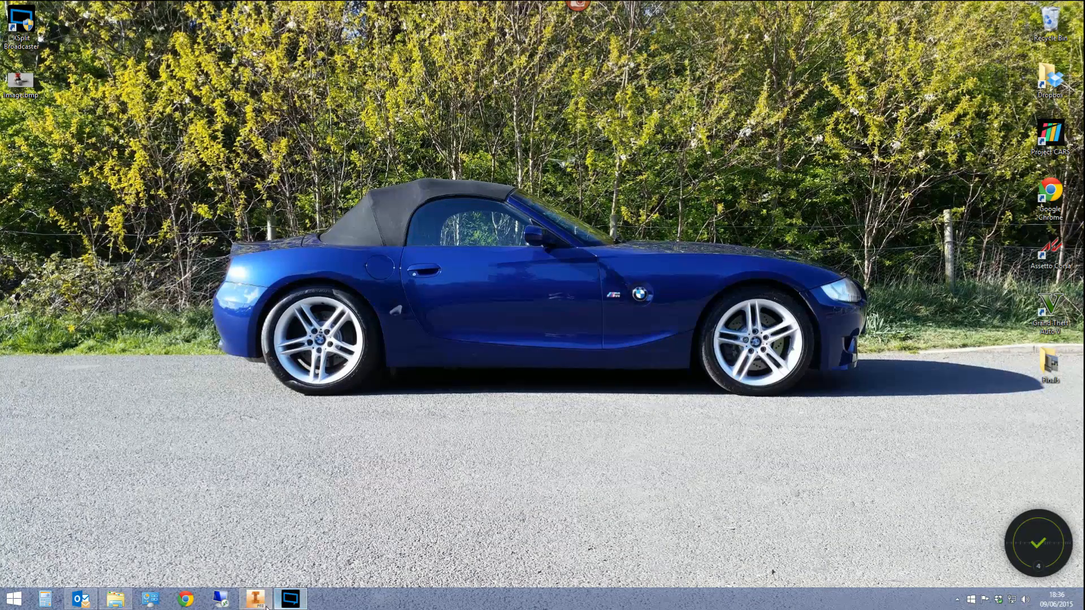
pyautogui.click(266, 605)
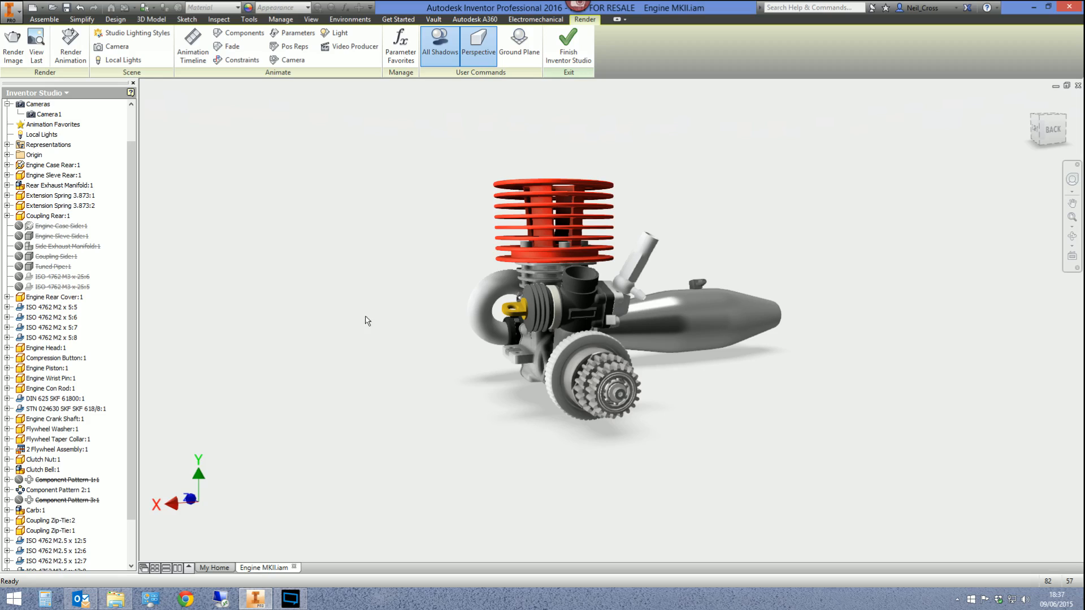
pyautogui.moveTo(451, 362); pyautogui.dragTo(441, 374, button='middle')
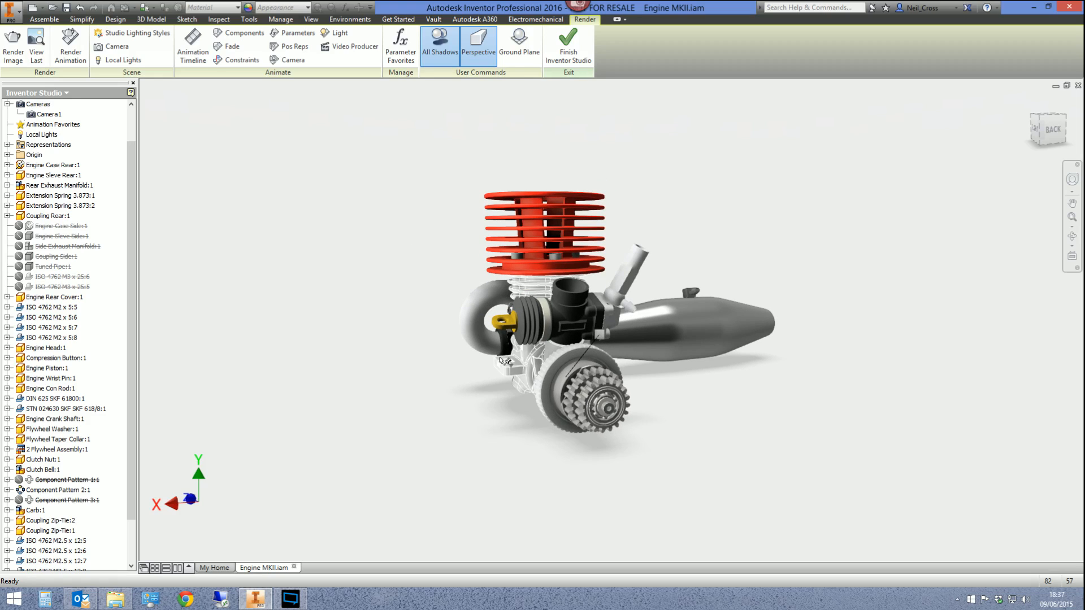
pyautogui.scroll(-4, 506, 365)
pyautogui.moveTo(422, 371); pyautogui.dragTo(354, 463, button='middle')
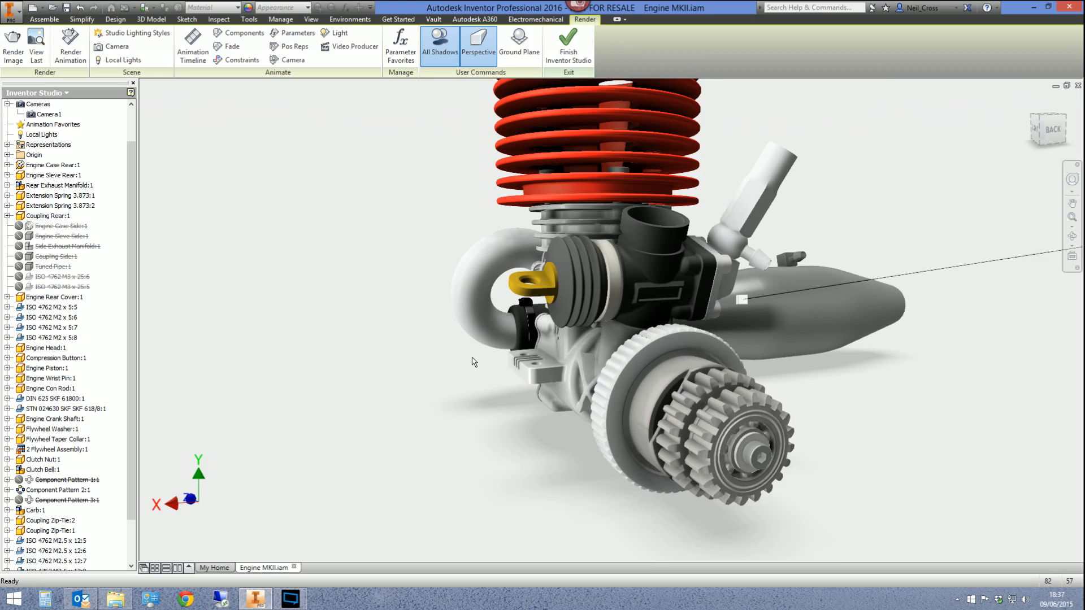
pyautogui.scroll(4, 474, 362)
pyautogui.moveTo(472, 361); pyautogui.dragTo(407, 363, button='middle')
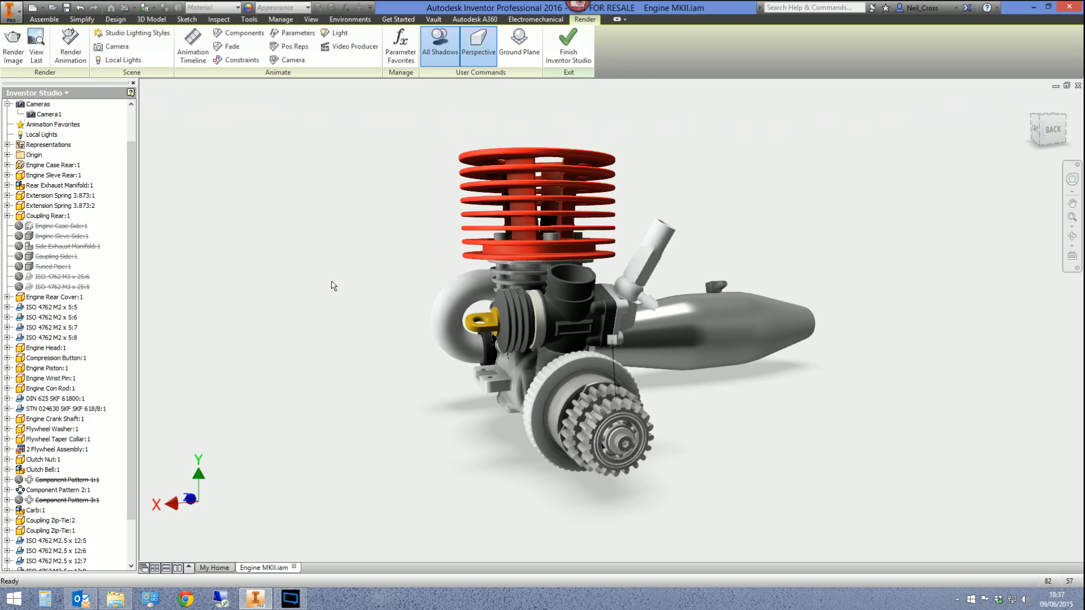
# - Open the animation timeline and set the animation length to 10 seconds
pyautogui.click(193, 48)
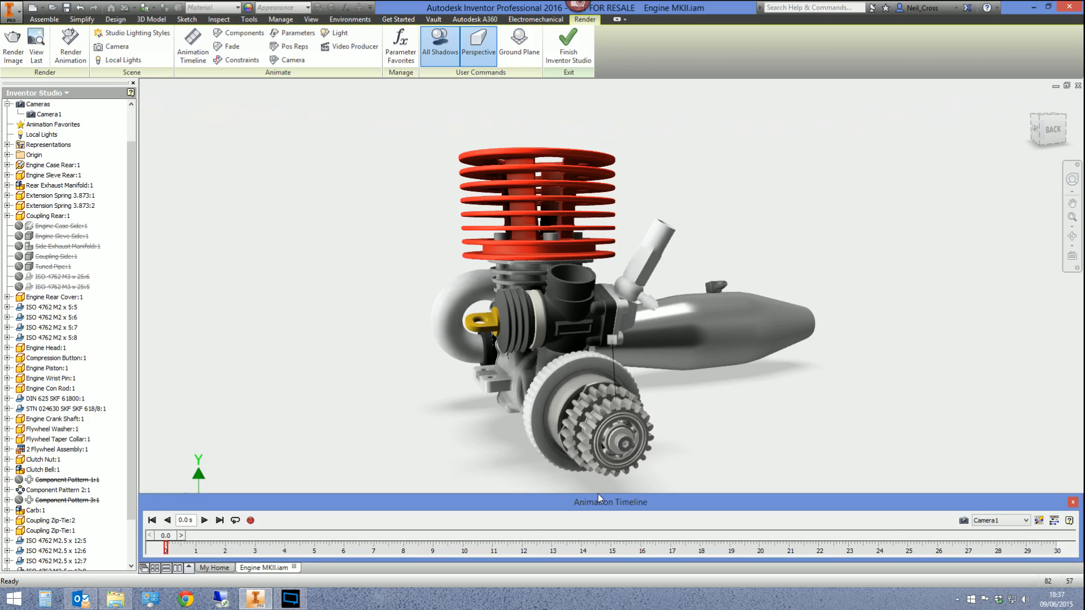
pyautogui.click(1039, 522)
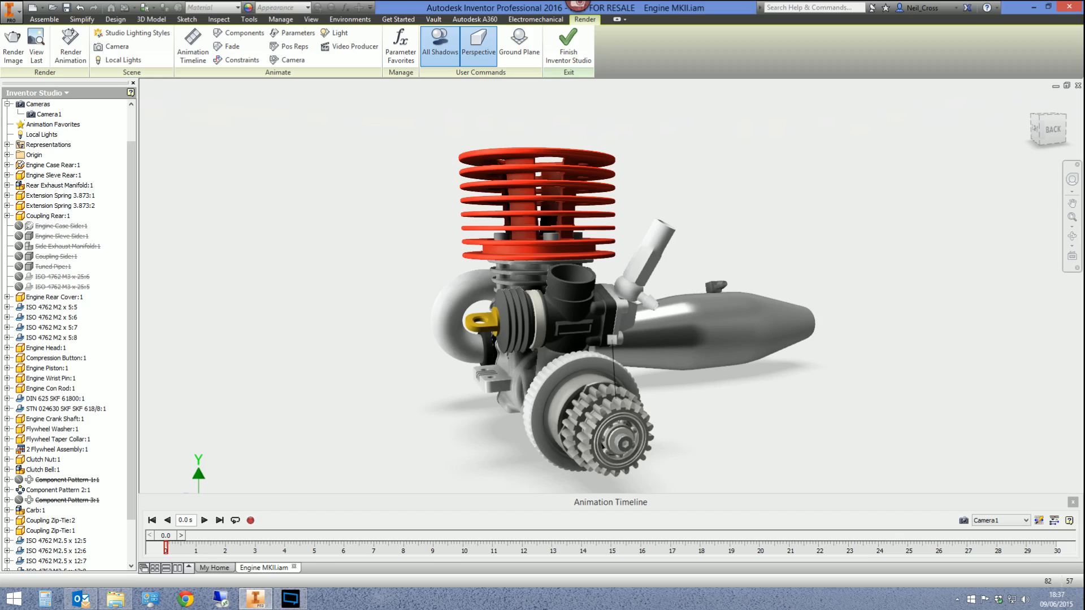
pyautogui.moveTo(494, 225); pyautogui.dragTo(683, 226)
pyautogui.click(618, 252)
pyautogui.doubleClick(618, 252)
pyautogui.write('10')
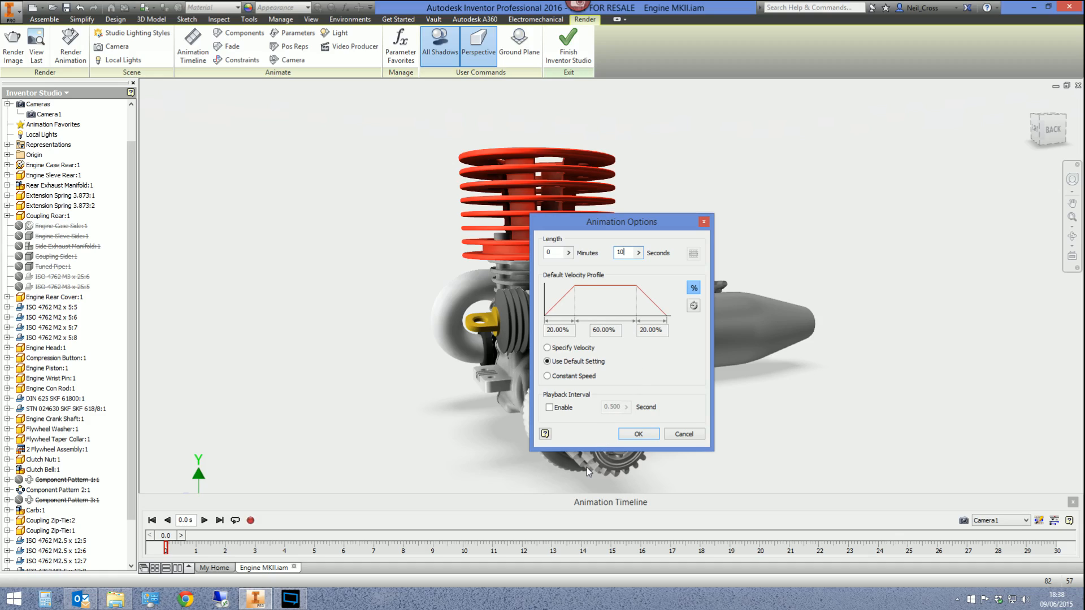
pyautogui.click(623, 438)
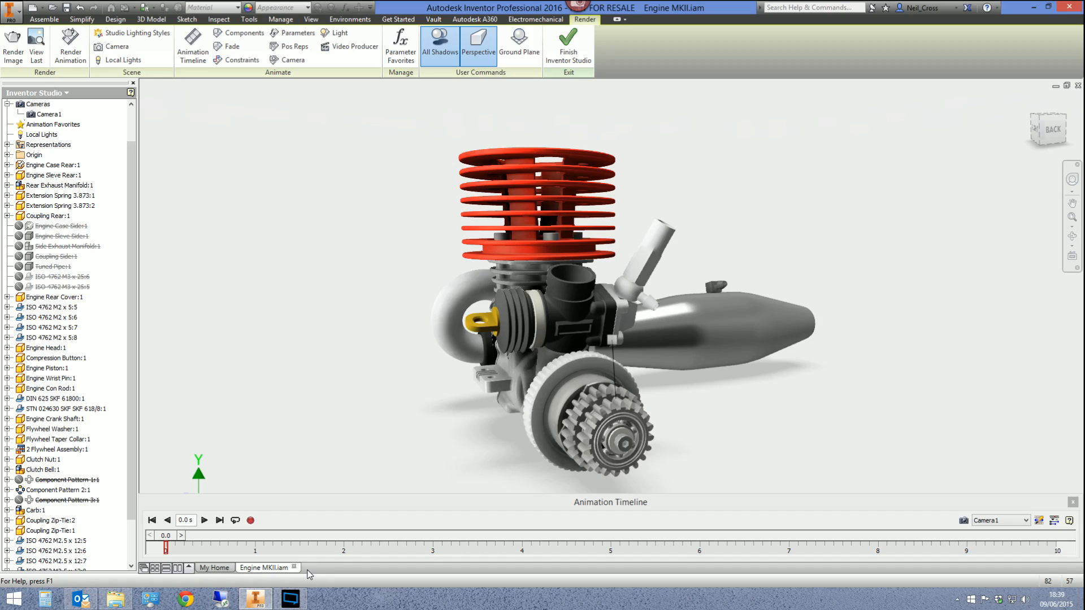
# - Start a camera animation for Camera1 with the turntable enabled about the Y Origin axis
pyautogui.click(289, 60)
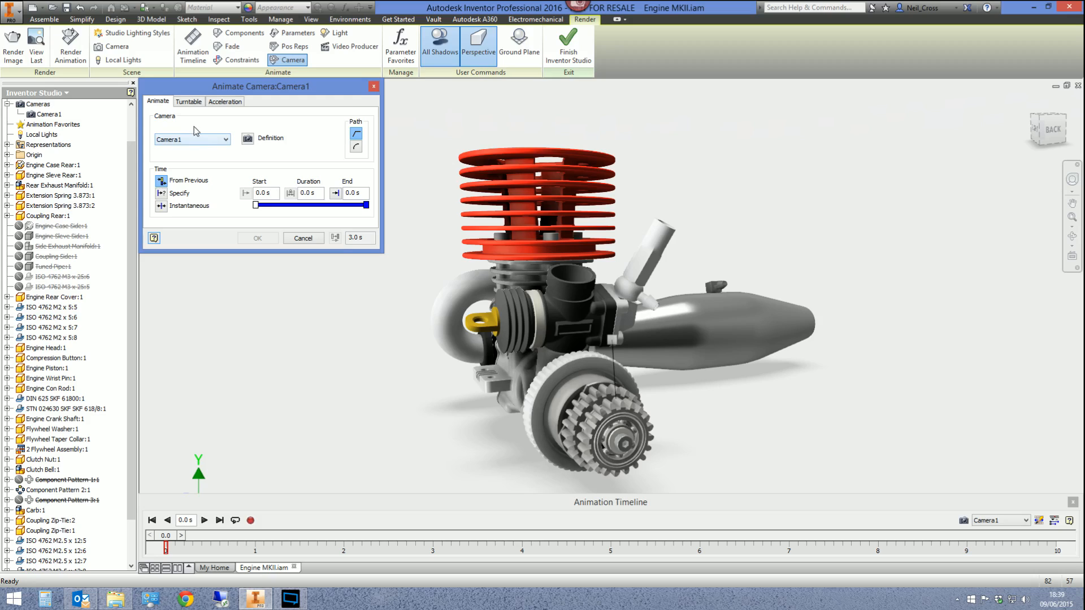
pyautogui.click(189, 101)
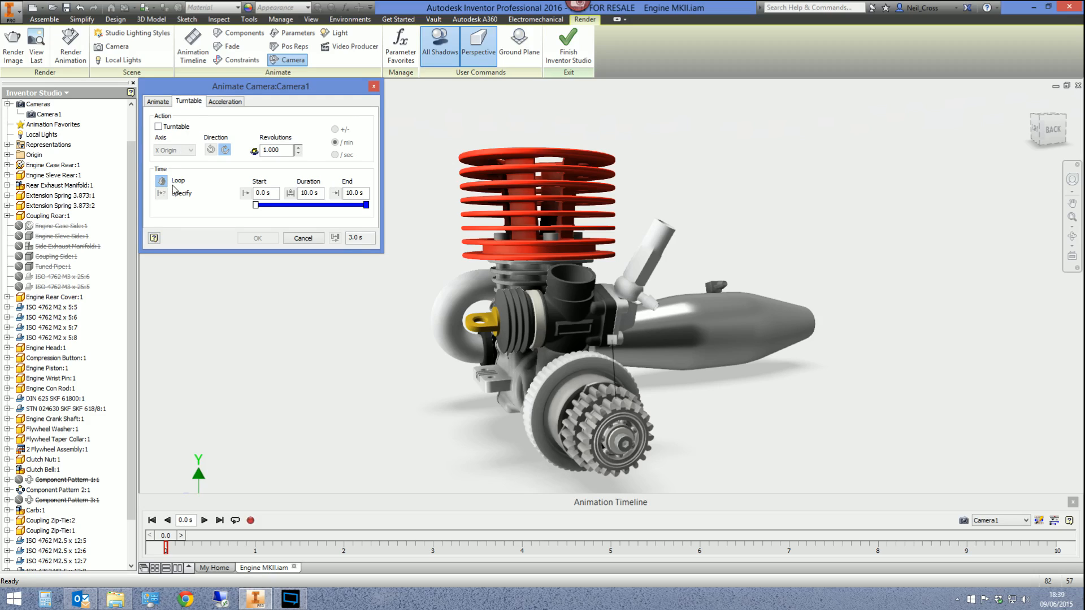
pyautogui.click(171, 127)
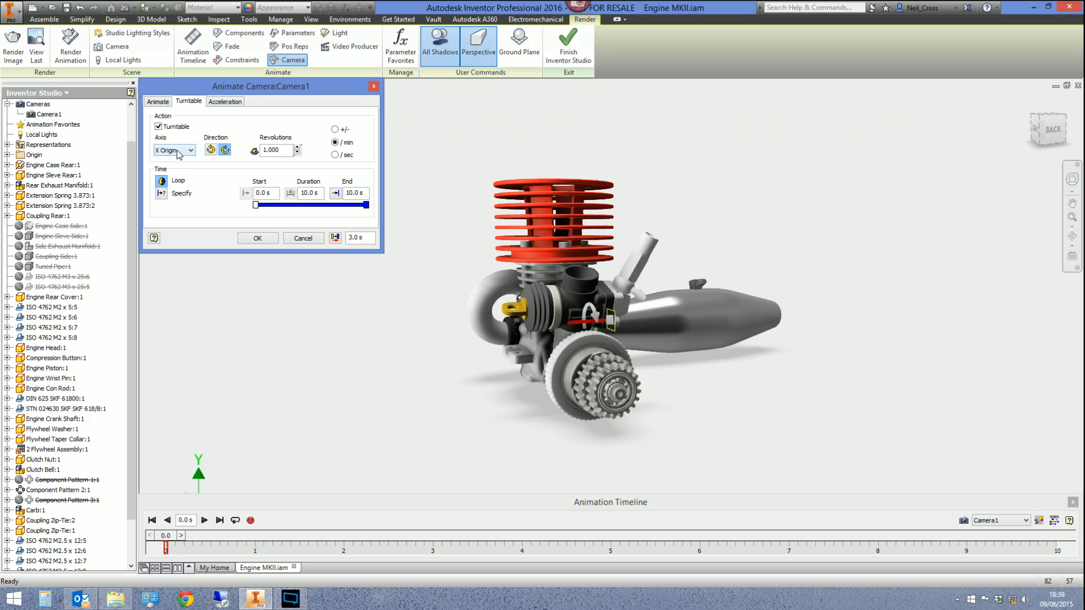
pyautogui.keyDown('shift'); pyautogui.moveTo(266, 421); pyautogui.dragTo(472, 397, button='middle'); pyautogui.keyUp('shift')
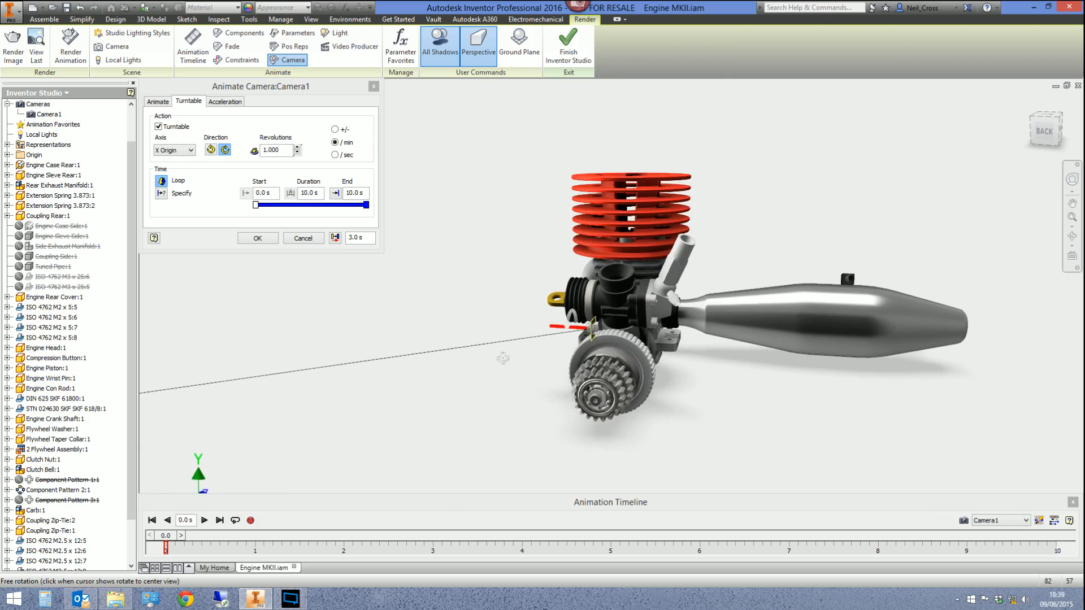
pyautogui.click(178, 150)
pyautogui.click(178, 170)
pyautogui.moveTo(616, 317)
pyautogui.mouseDown()
pyautogui.moveTo(529, 321)
pyautogui.moveTo(533, 364)
pyautogui.moveTo(600, 305)
pyautogui.moveTo(666, 337)
pyautogui.moveTo(613, 322)
pyautogui.mouseUp()
pyautogui.press('F4')
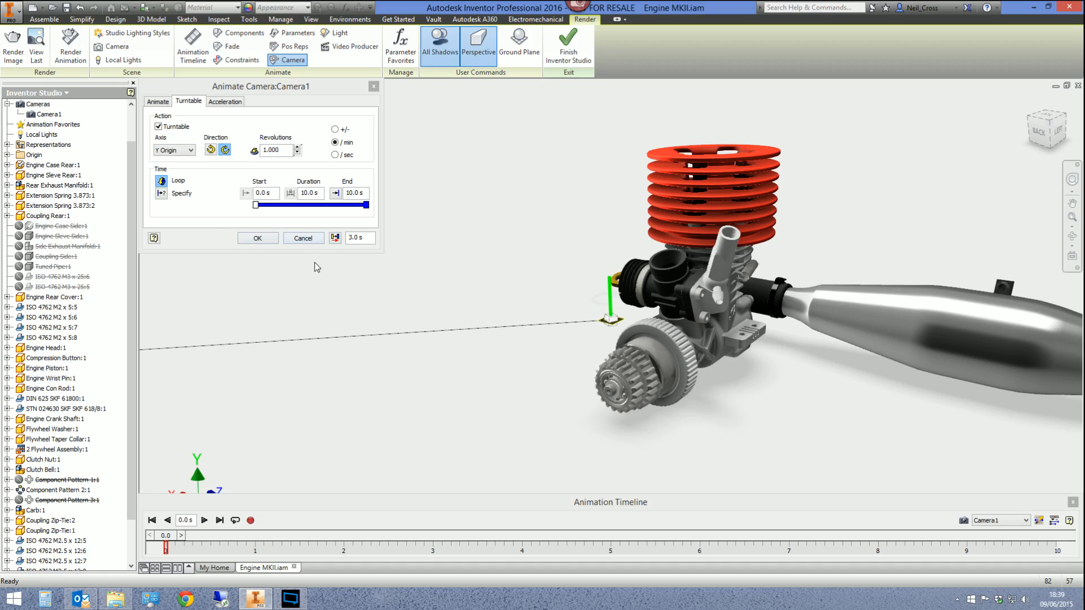
# - Set the turntable to 1 total revolution using the +/- option and accept the camera animation
pyautogui.click(167, 101)
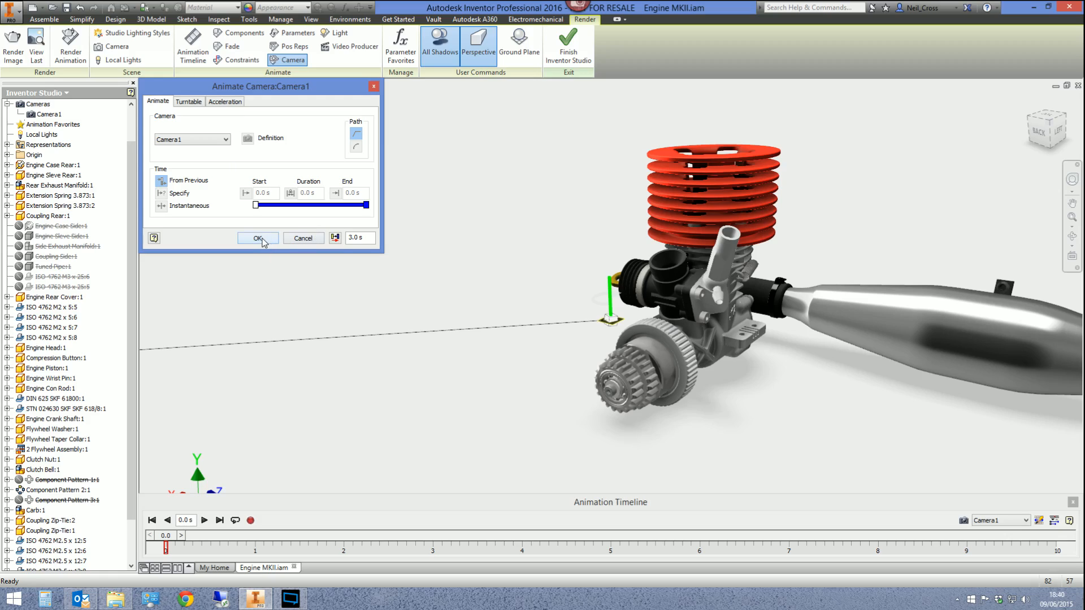
pyautogui.click(189, 101)
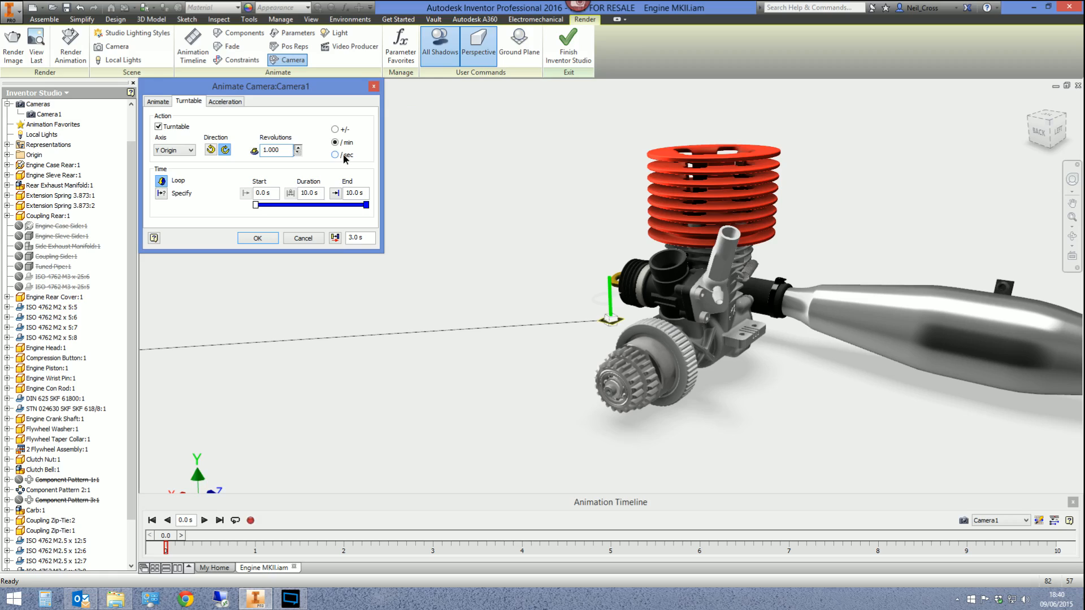
pyautogui.click(335, 155)
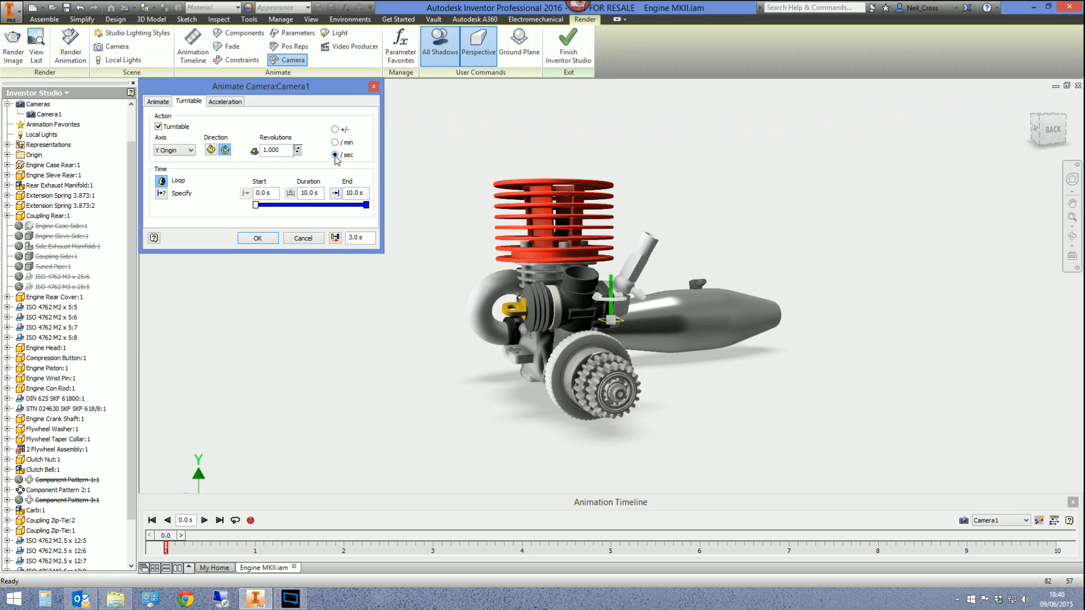
pyautogui.click(335, 130)
pyautogui.click(267, 193)
pyautogui.click(226, 102)
pyautogui.click(192, 105)
pyautogui.click(169, 103)
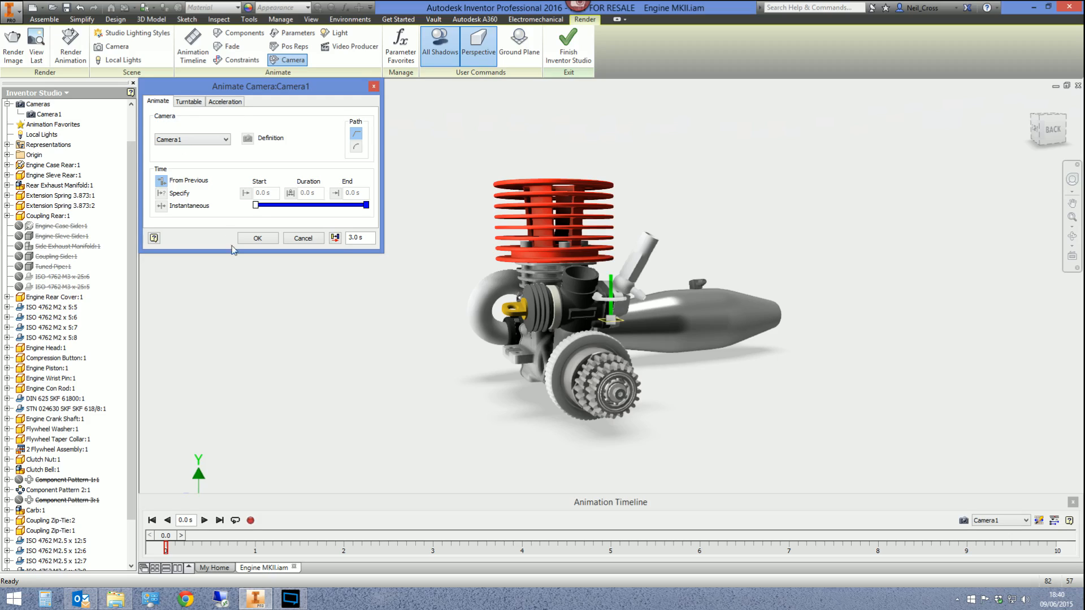
pyautogui.click(267, 240)
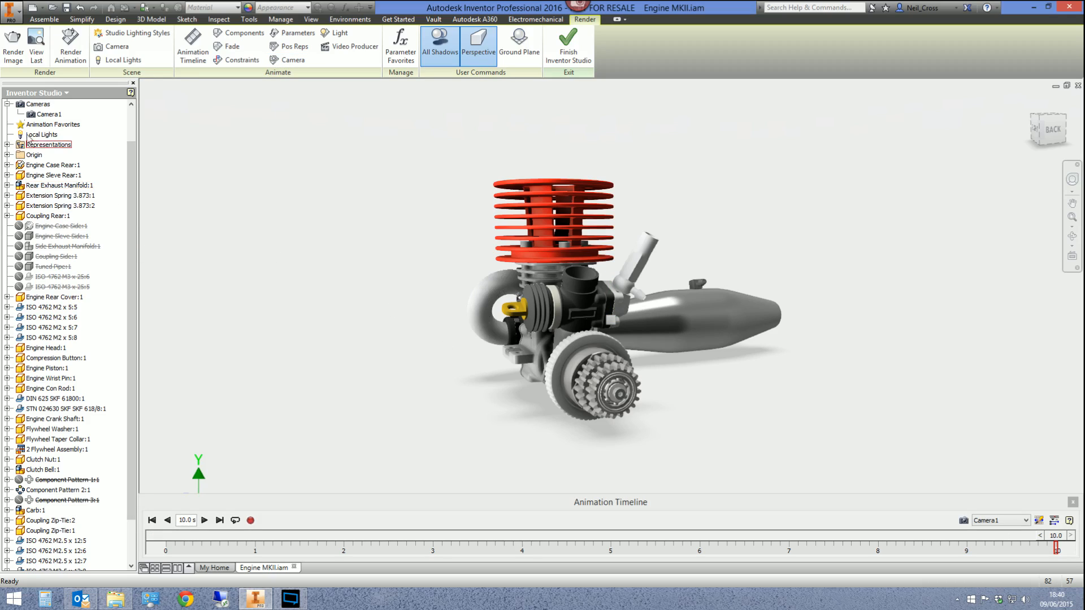
# - Edit Camera1, place its target at a new point on the engine body, and accept the camera change
pyautogui.rightClick(42, 117)
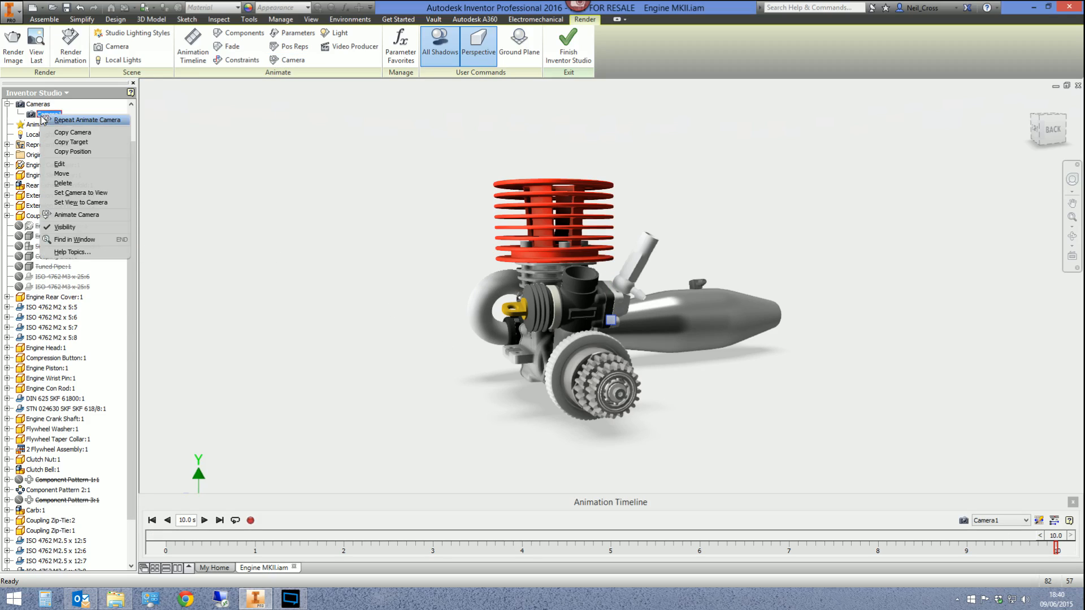
pyautogui.click(60, 164)
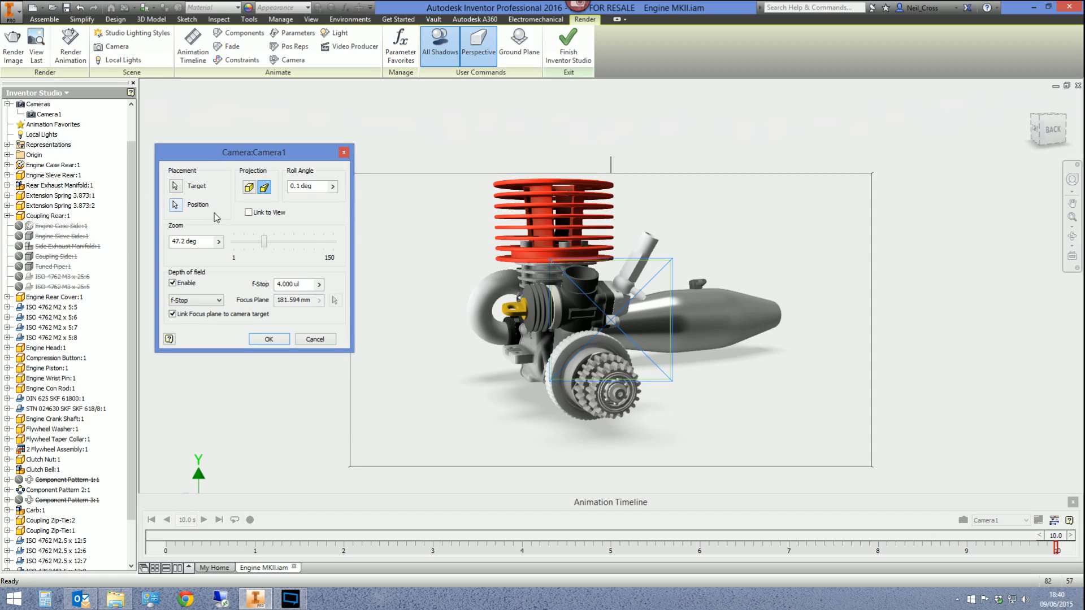
pyautogui.click(175, 187)
pyautogui.keyDown('shift'); pyautogui.moveTo(543, 317); pyautogui.dragTo(724, 299, button='middle'); pyautogui.keyUp('shift')
pyautogui.click(760, 335)
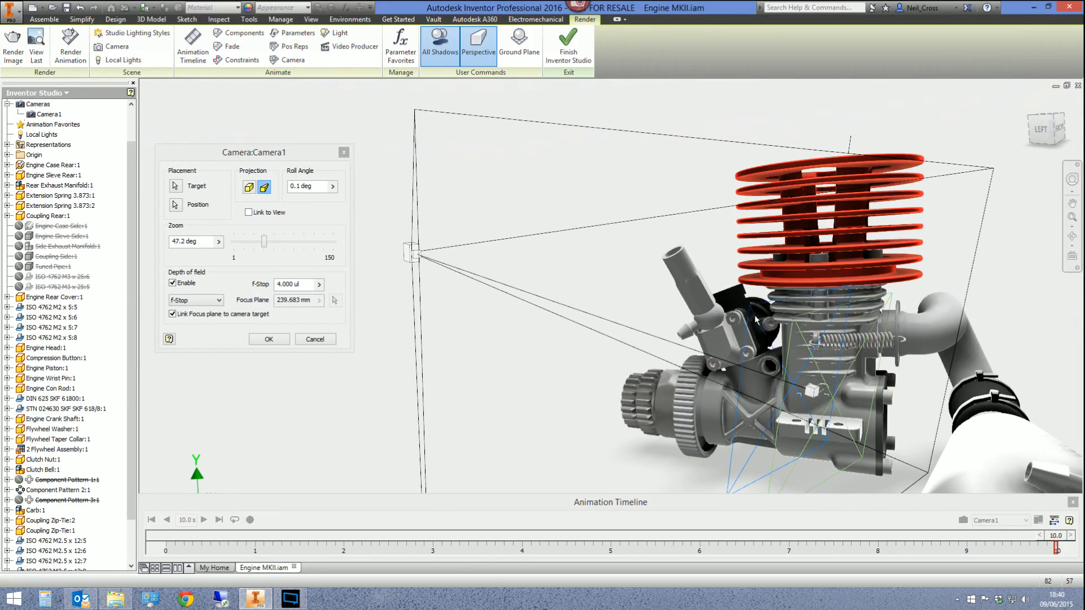
pyautogui.scroll(3, 725, 300)
pyautogui.click(269, 339)
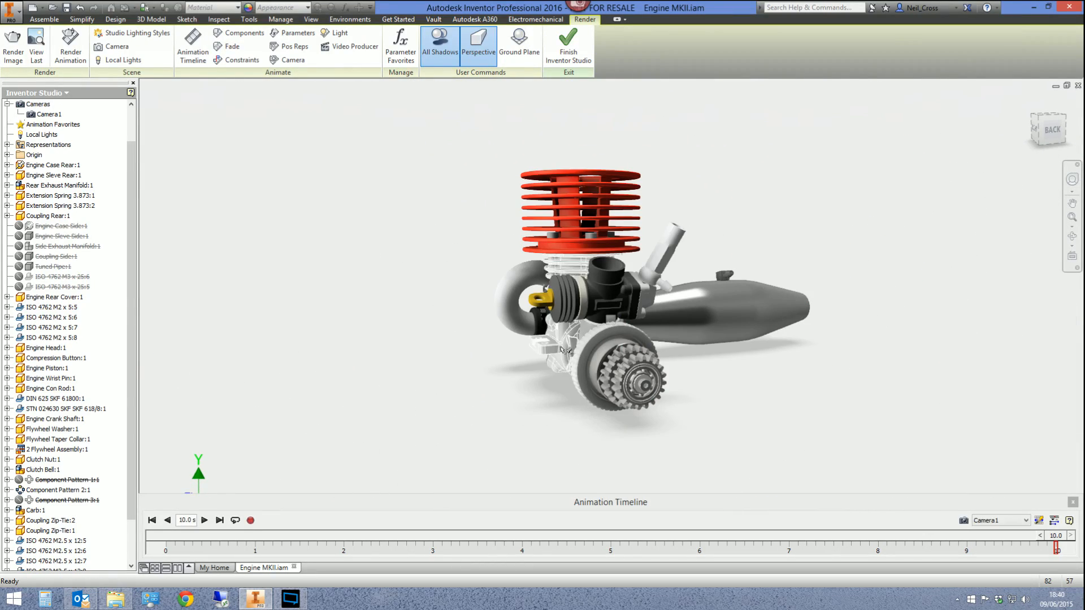
# - Expand the animation timeline's tracks and scrub back to 0 s with Camera1 as the active camera
pyautogui.click(1054, 520)
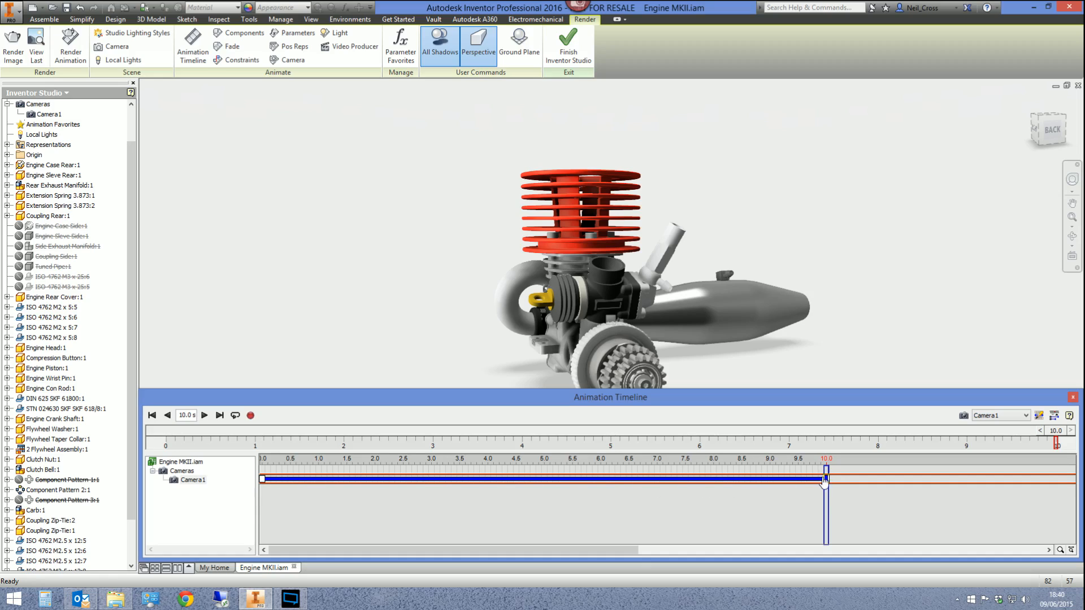
pyautogui.click(197, 481)
pyautogui.moveTo(825, 497); pyautogui.dragTo(716, 500)
pyautogui.moveTo(506, 510); pyautogui.dragTo(263, 511)
pyautogui.click(1004, 417)
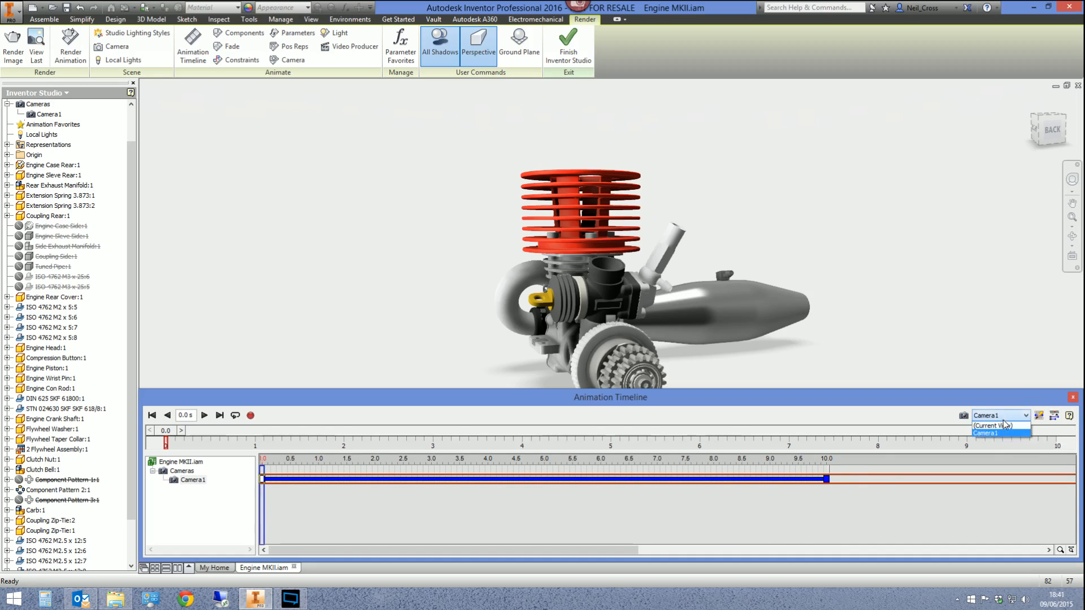
pyautogui.click(999, 433)
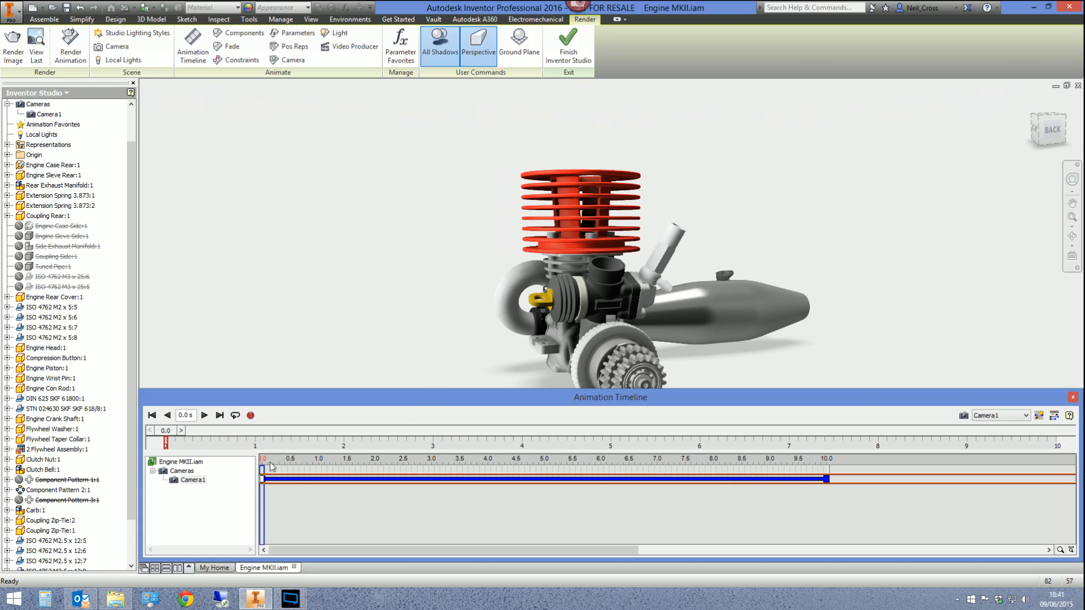
# - Play the turntable animation, rewind it to the start, and collapse the timeline's tracks
pyautogui.click(204, 415)
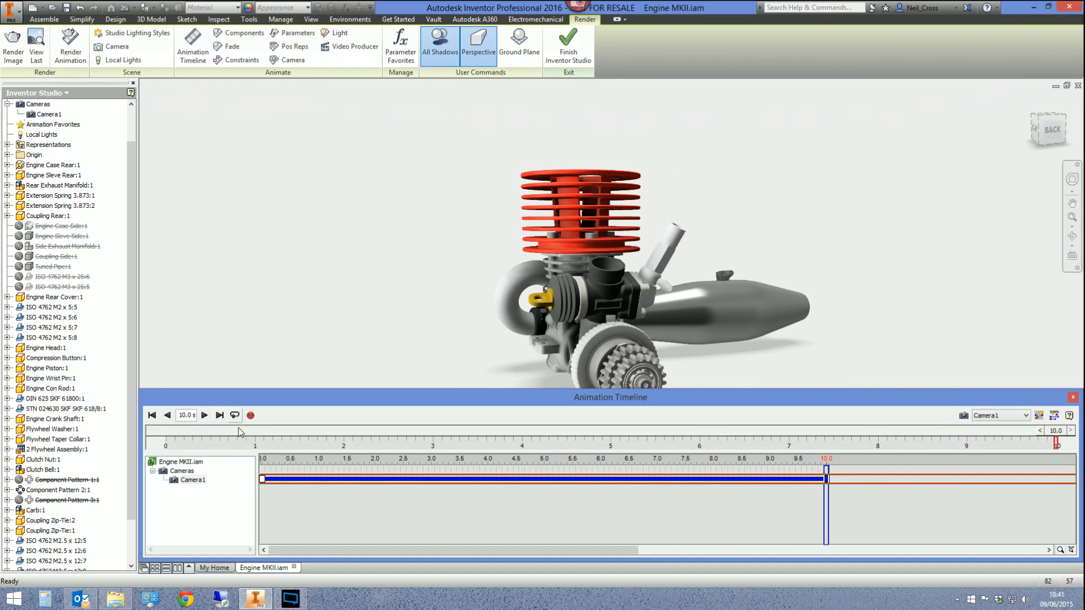
pyautogui.click(152, 415)
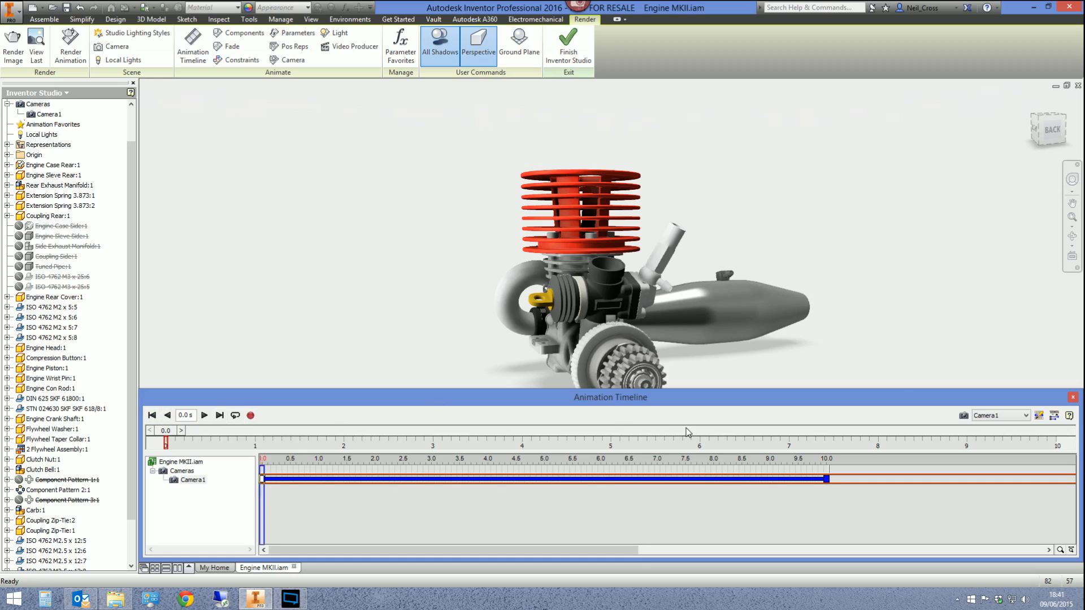
pyautogui.click(1054, 415)
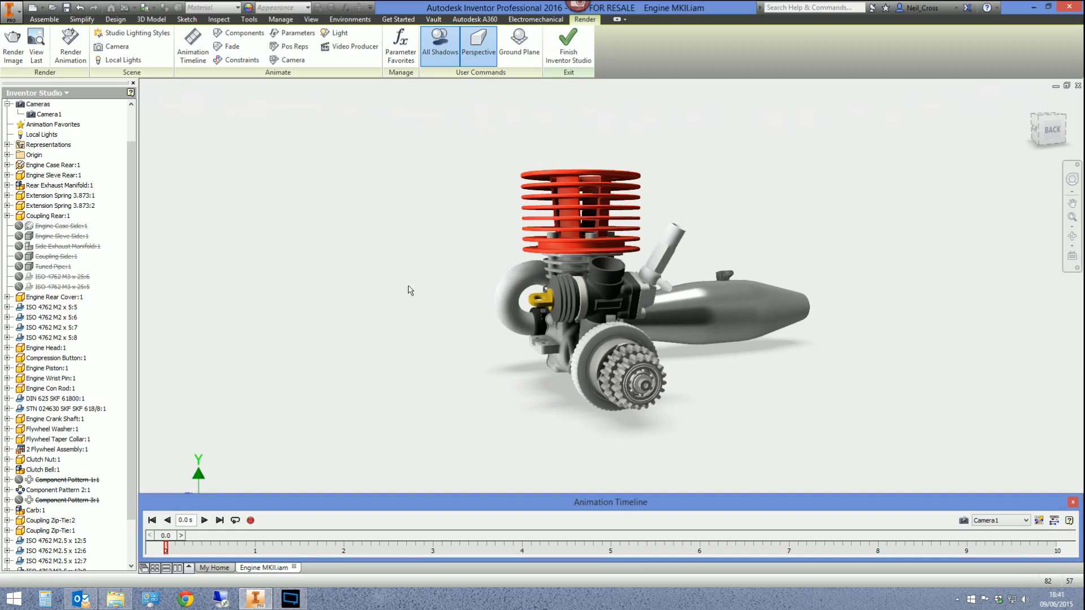
# - Start an animation render and set its size to the 800 x 600 preset
pyautogui.click(70, 52)
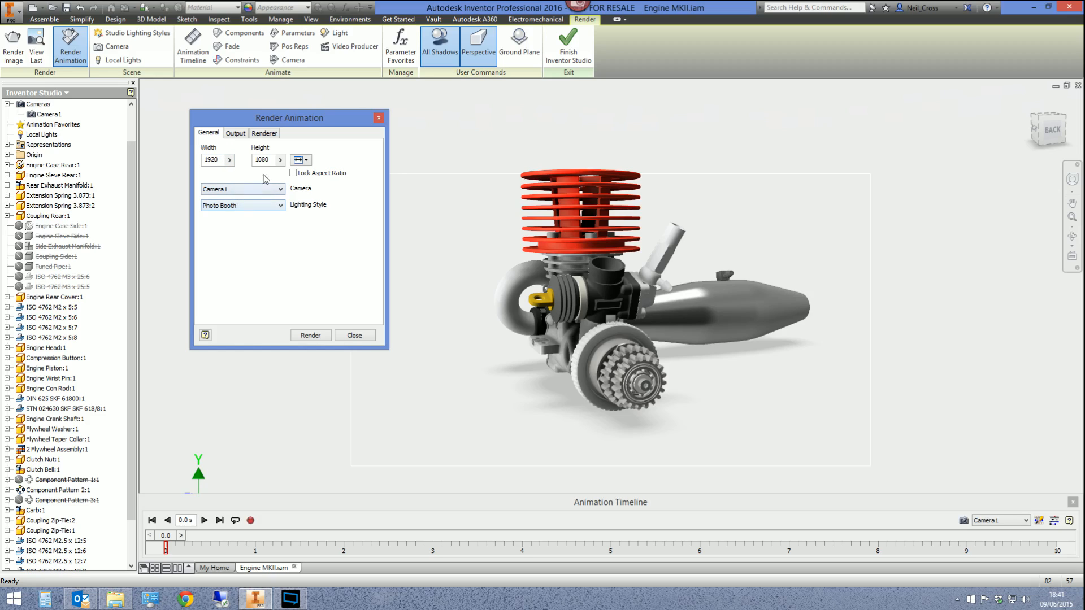
pyautogui.click(306, 160)
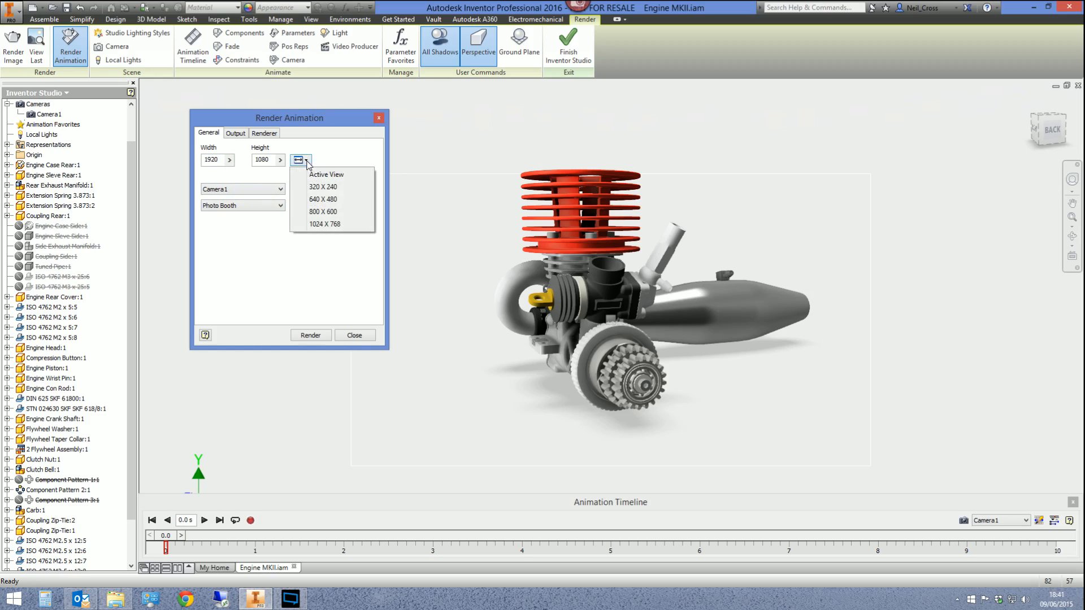
pyautogui.click(320, 213)
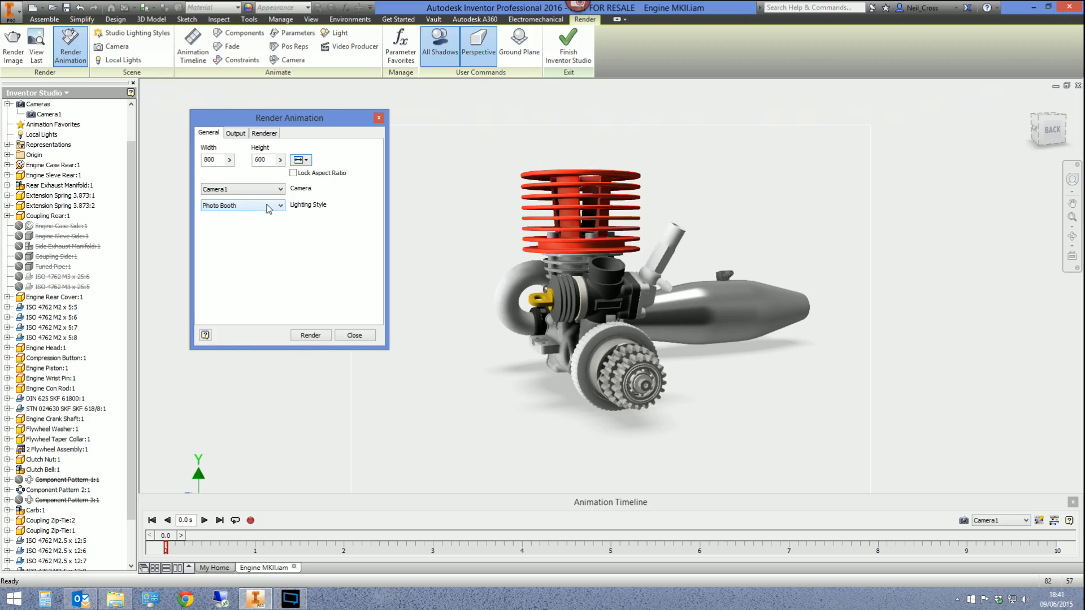
# - Set the render output's end time to 10 s and keep the frame rate at 15
pyautogui.click(235, 133)
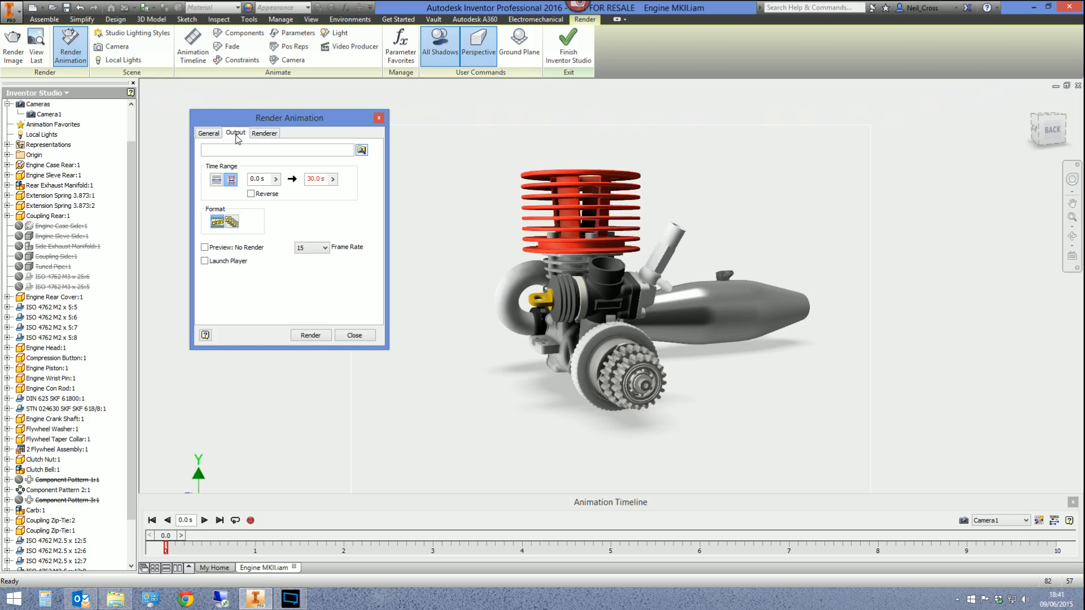
pyautogui.doubleClick(322, 178)
pyautogui.write('1')
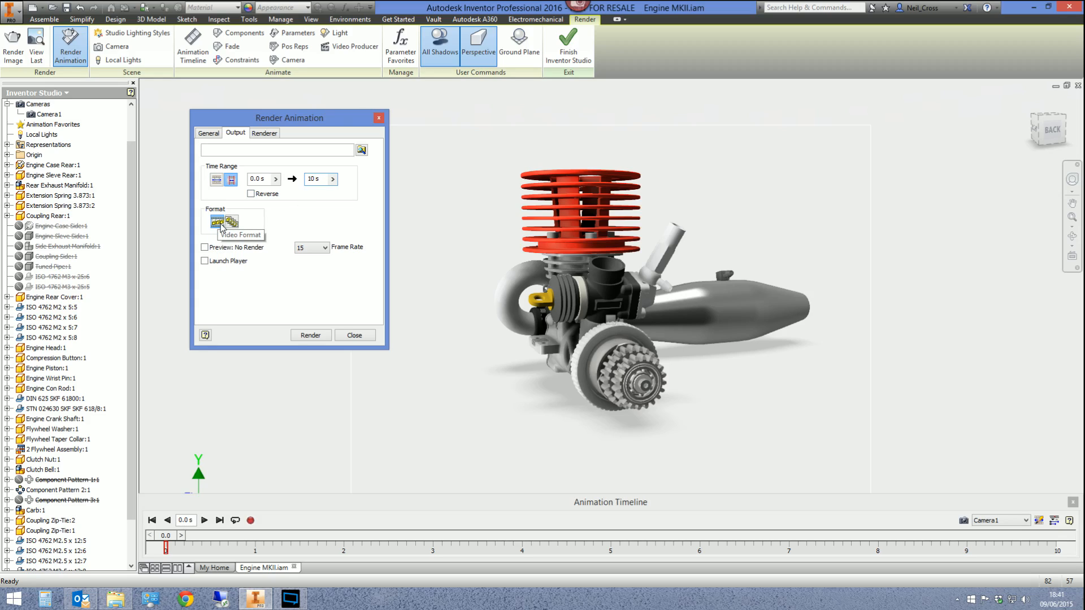
pyautogui.click(304, 250)
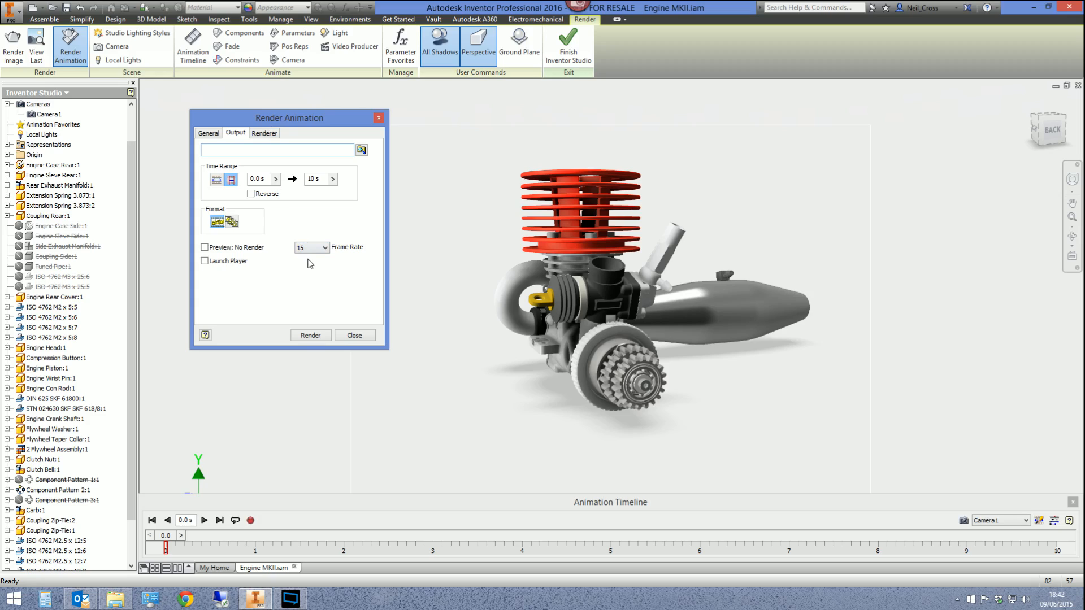
# - Set the render duration to 15 iterations and review the other animation render settings
pyautogui.click(264, 133)
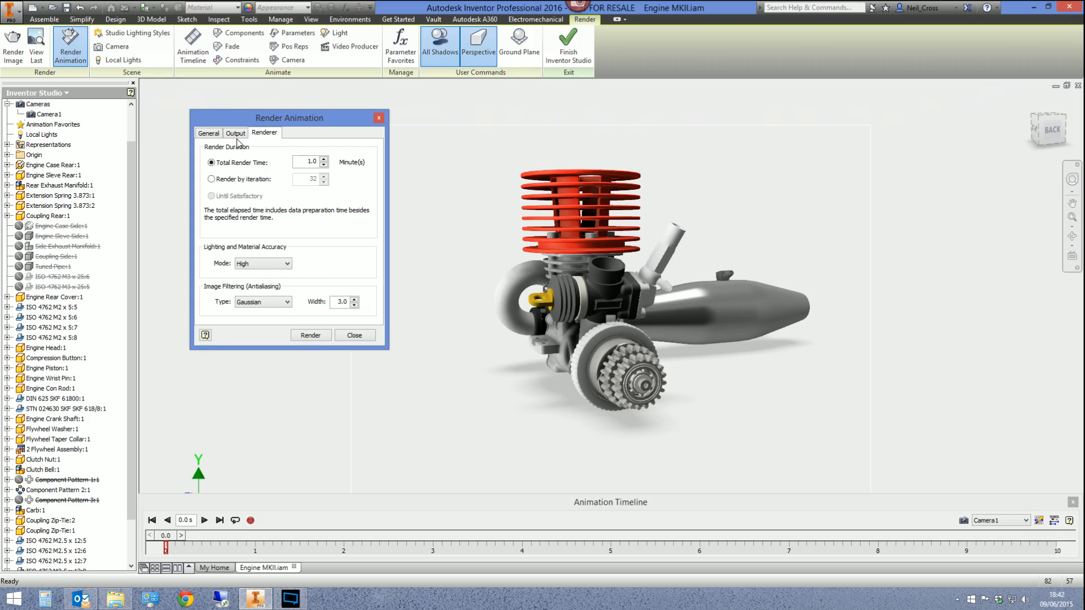
pyautogui.click(242, 181)
pyautogui.write('15')
pyautogui.click(236, 133)
pyautogui.click(265, 133)
pyautogui.click(207, 135)
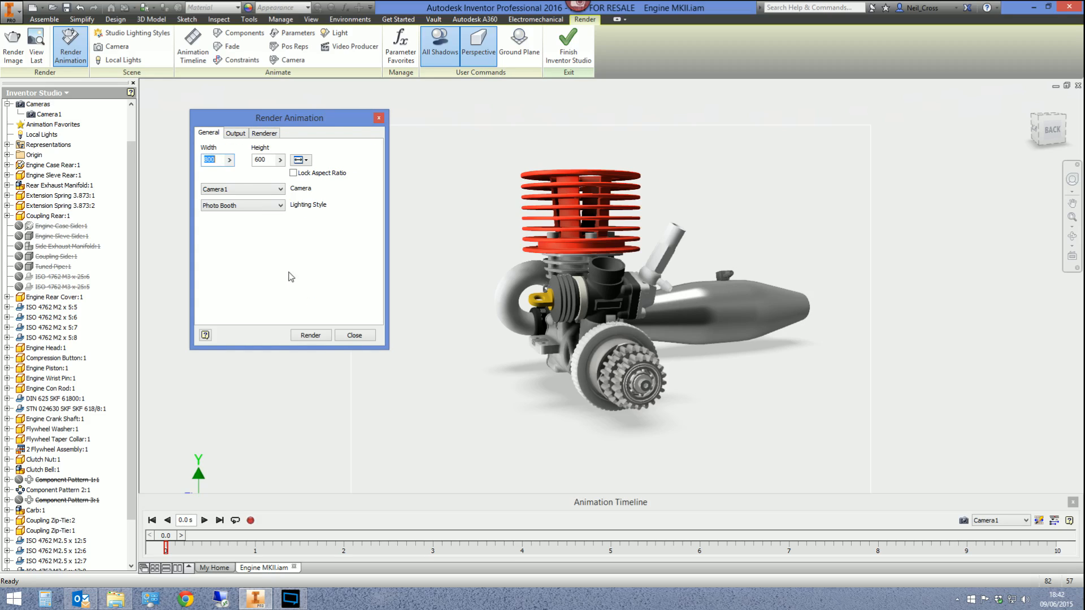
# - Start rendering and save the output to the Desktop as an AVI video file named Video
pyautogui.click(310, 335)
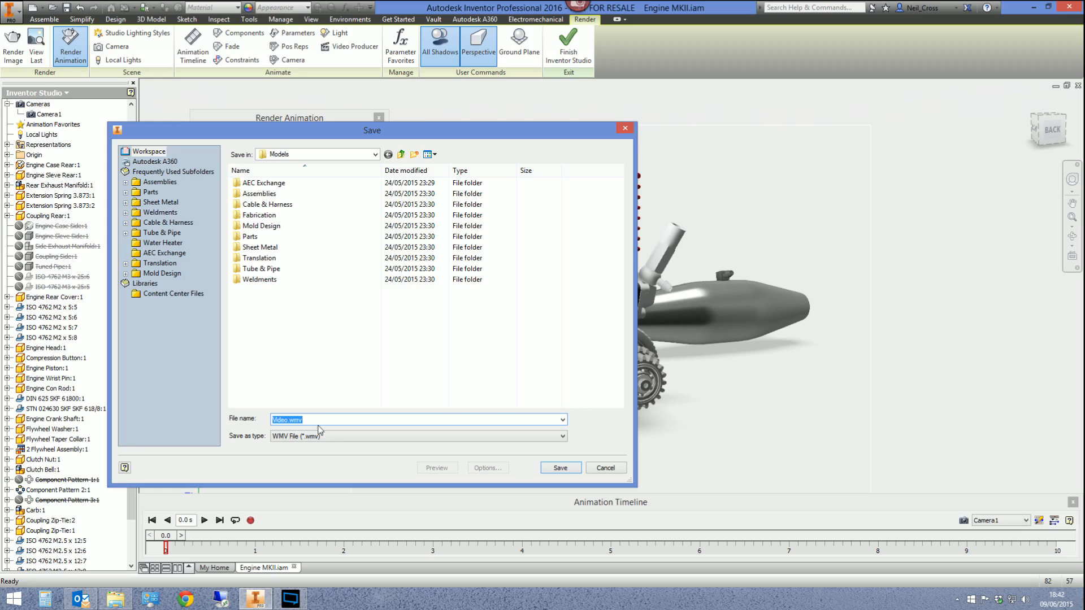
pyautogui.click(322, 437)
pyautogui.click(320, 454)
pyautogui.click(334, 153)
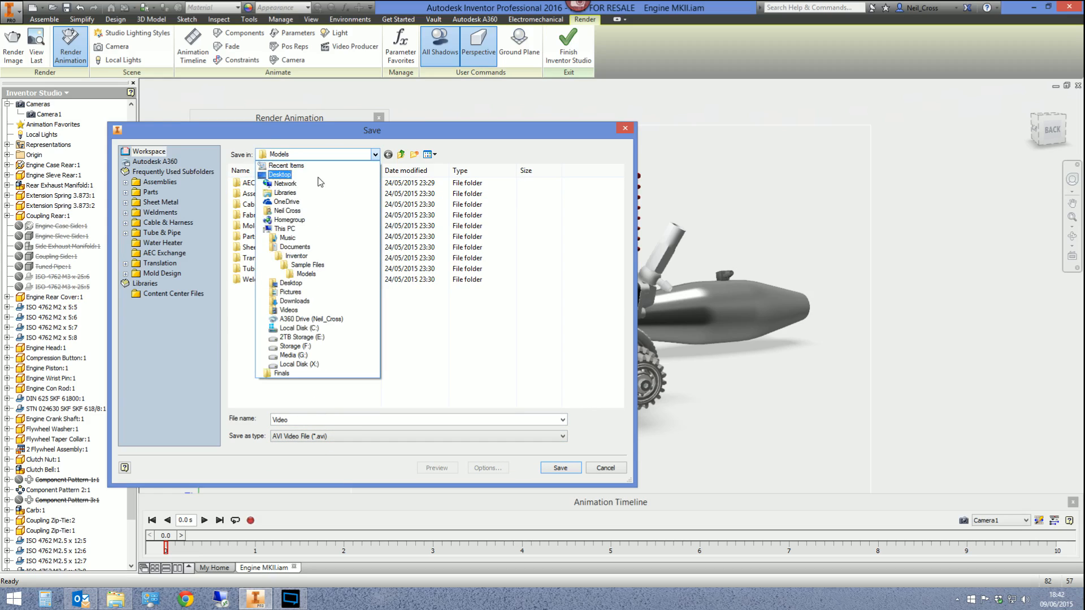
pyautogui.click(318, 176)
pyautogui.click(331, 439)
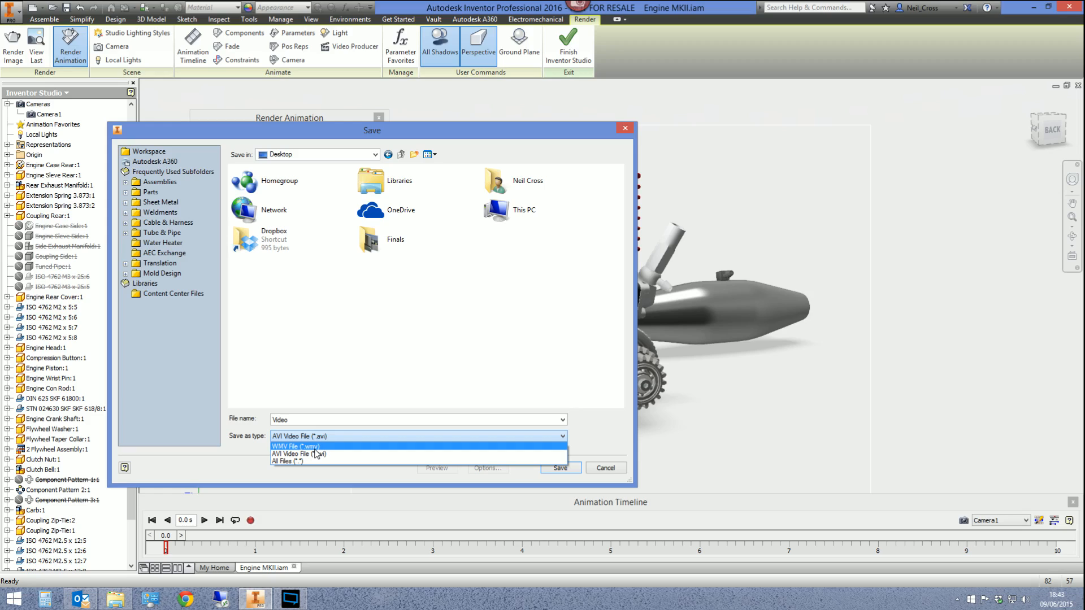
pyautogui.click(285, 454)
pyautogui.moveTo(291, 420); pyautogui.dragTo(232, 422)
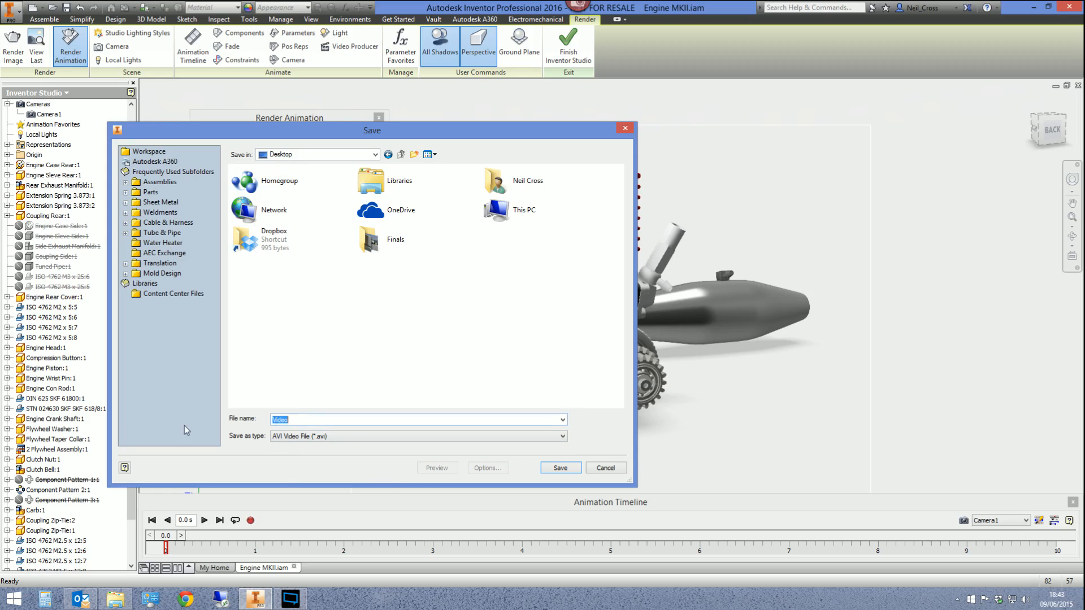
pyautogui.click(560, 468)
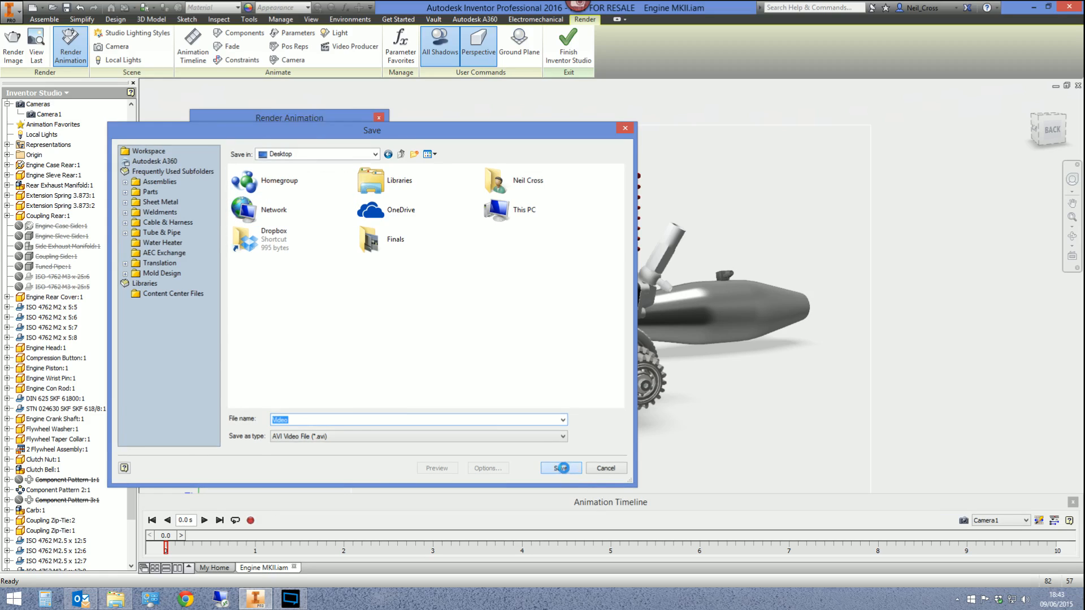
# - Accept Full Frames (Uncompressed) as the video compressor, let a few frames render, and stop the animation render
pyautogui.click(278, 180)
pyautogui.click(268, 180)
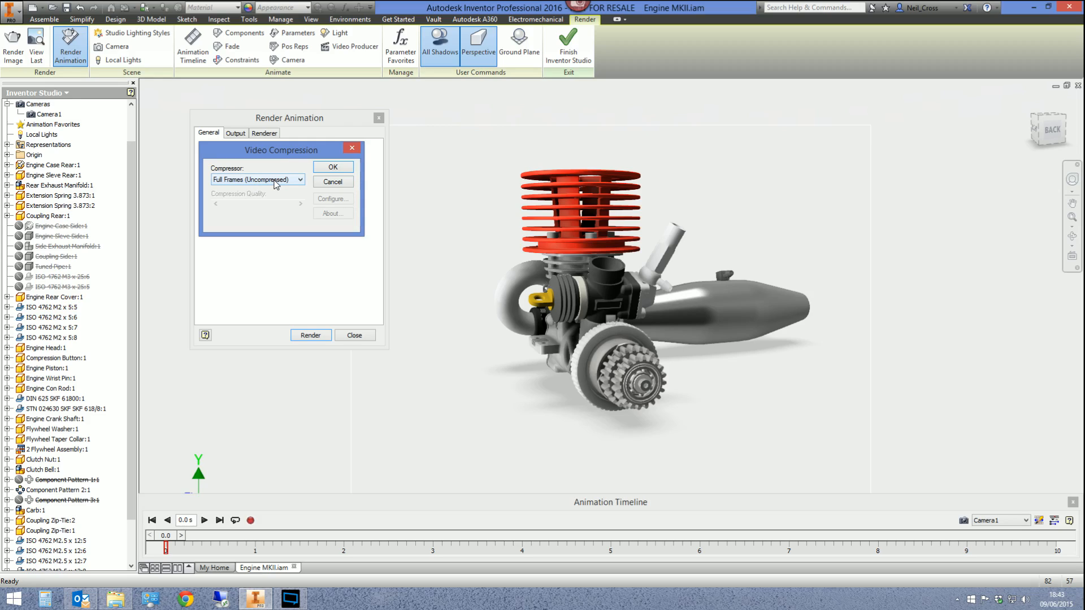
pyautogui.click(336, 169)
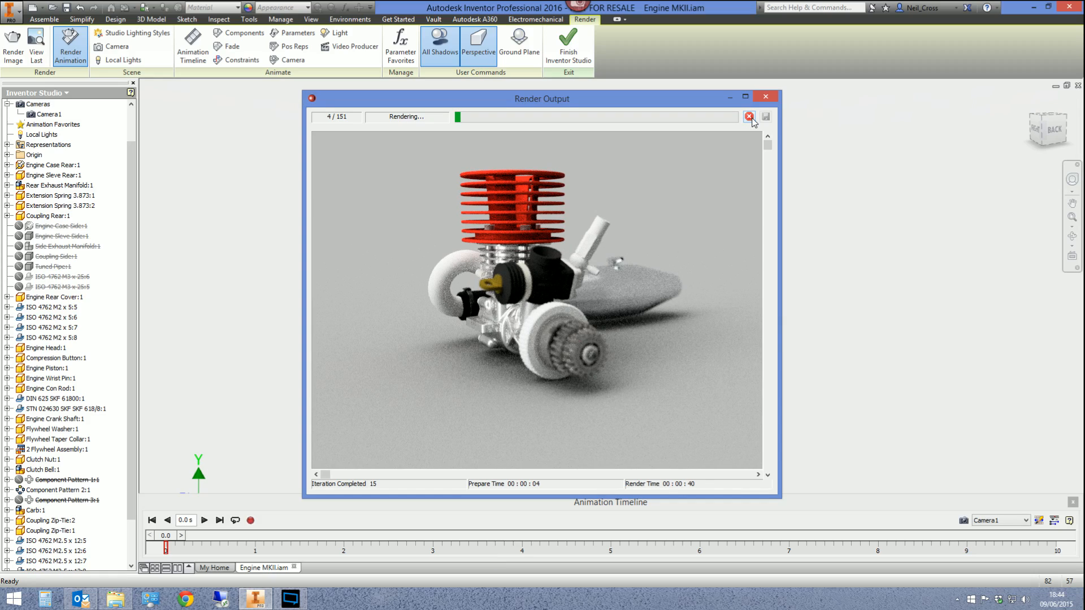
pyautogui.click(748, 116)
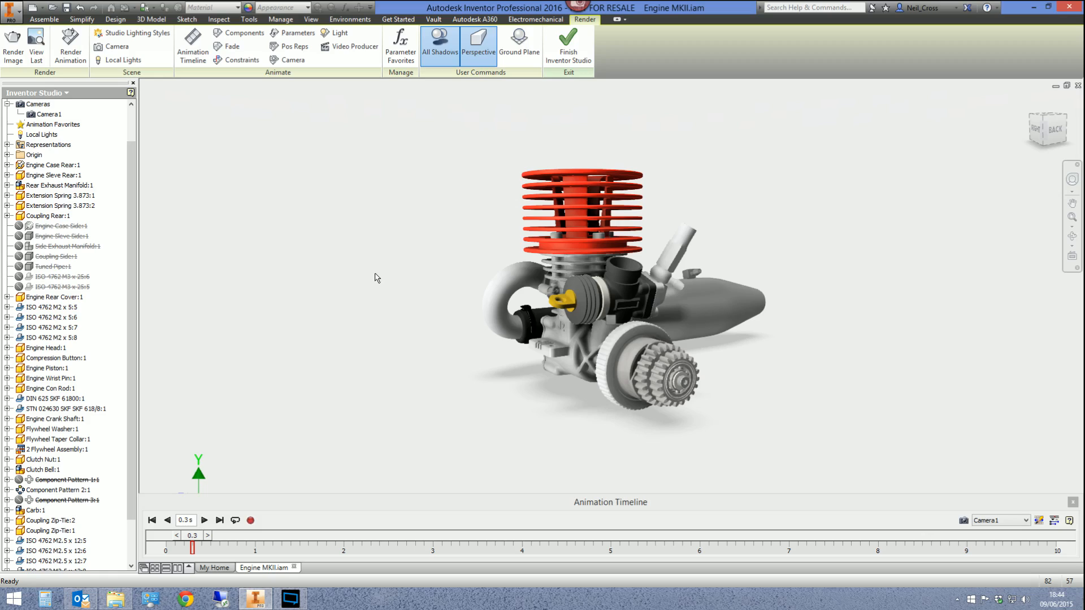